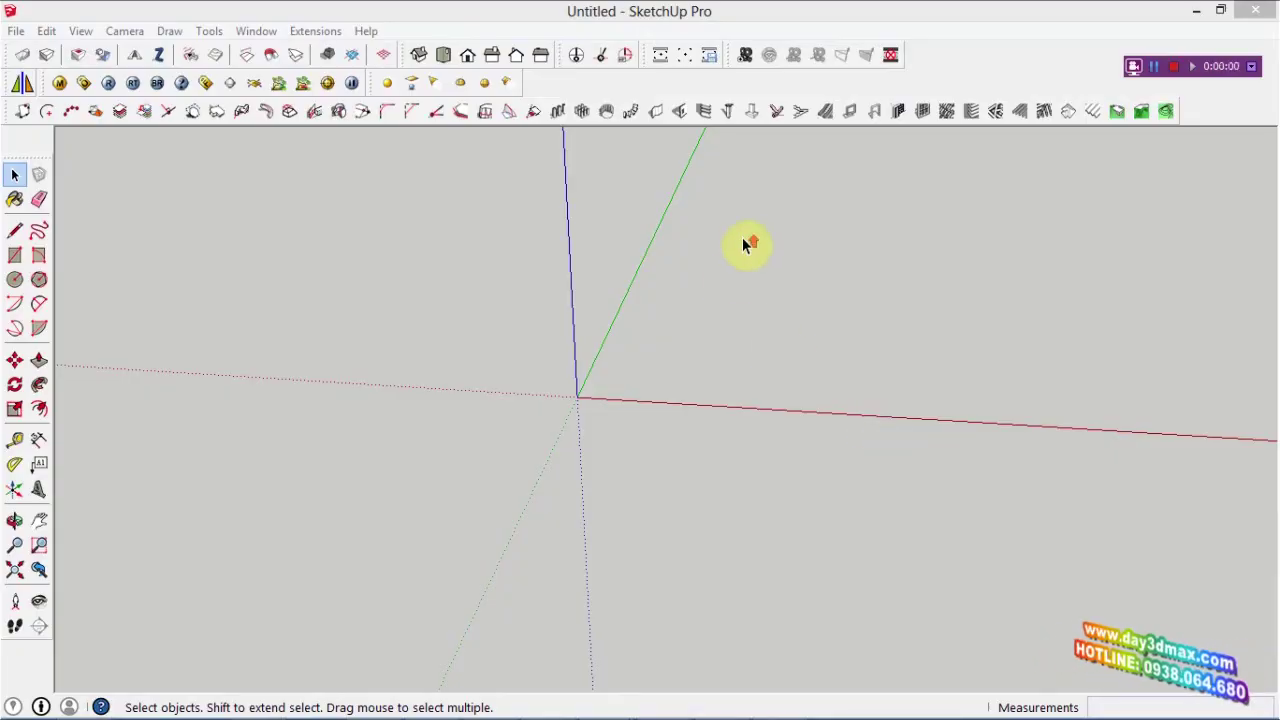
Orbit the empty scene to centre the axis origin in view.
{"action": "middle_click_drag", "start_coordinate": [831, 294], "coordinate": [794, 277]}
{"action": "mouse_move", "coordinate": [846, 371]}
{"action": "middle_mouse_down"}
{"action": "mouse_move", "coordinate": [560, 106]}
{"action": "mouse_move", "coordinate": [627, 195]}
{"action": "mouse_move", "coordinate": [445, 287]}
{"action": "middle_mouse_up"}
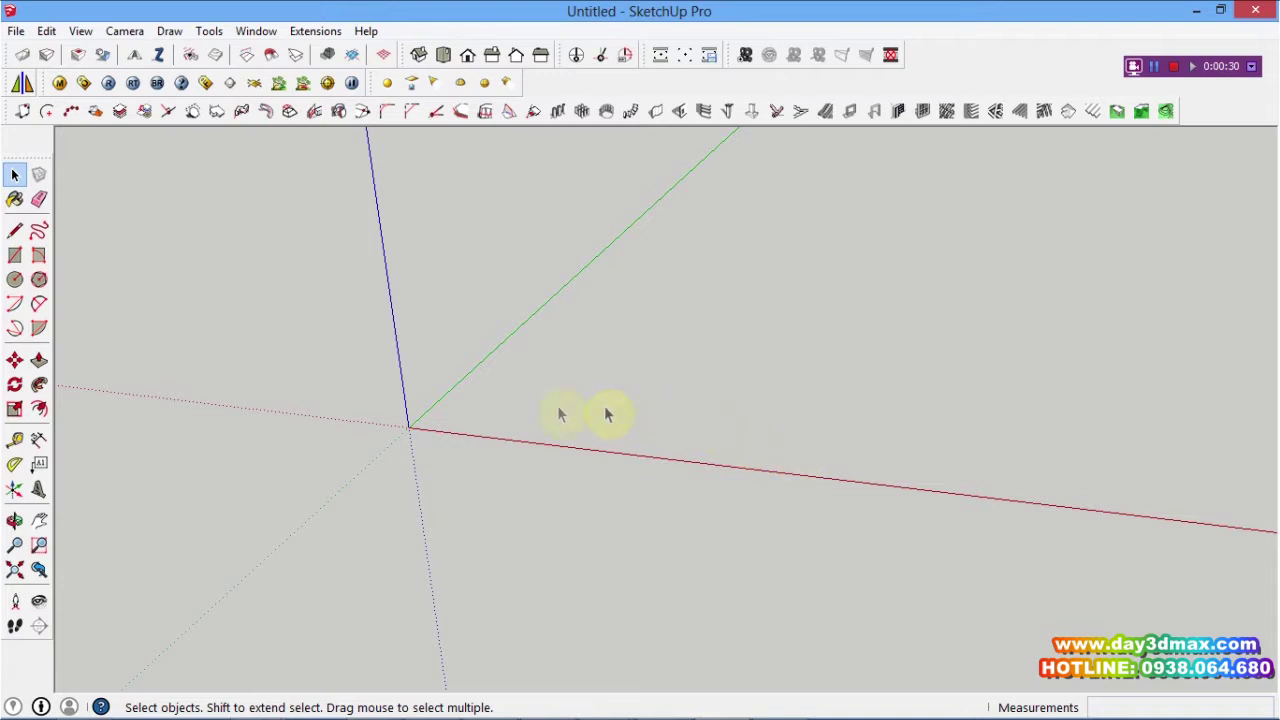
{"action": "key", "text": "o"}
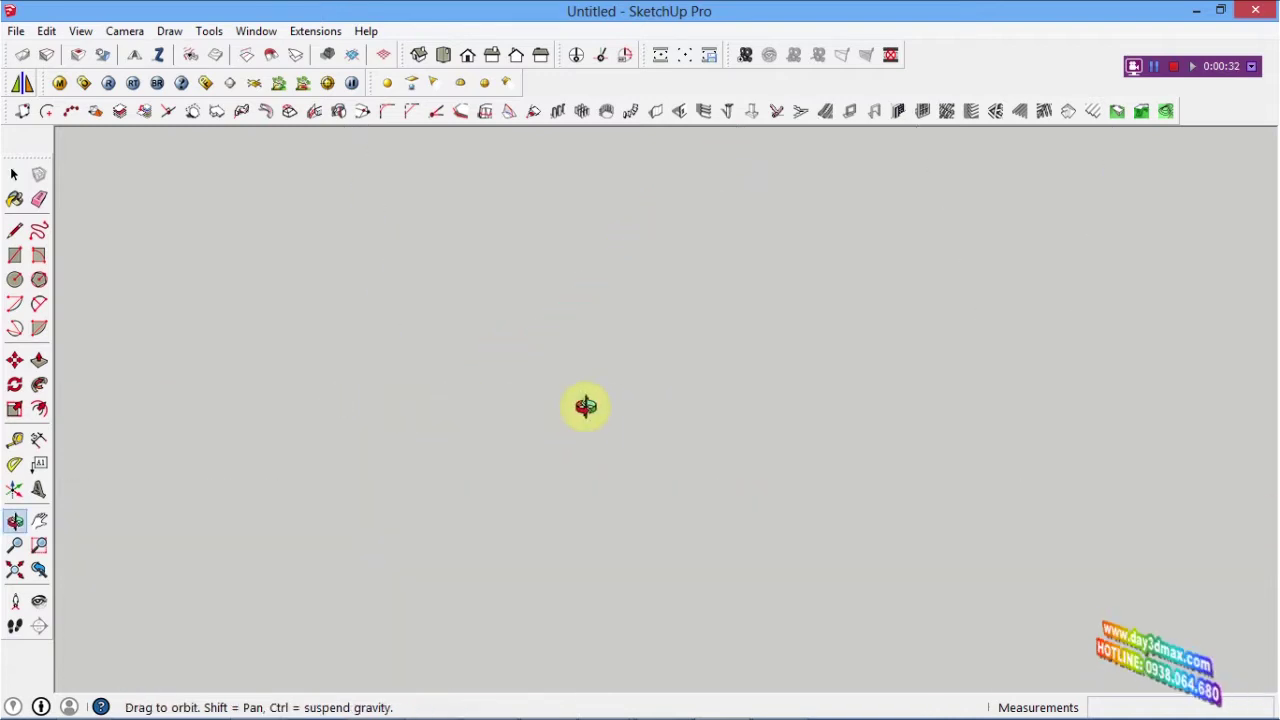
{"action": "key", "text": "space"}
{"action": "mouse_move", "coordinate": [575, 453]}
{"action": "middle_mouse_down"}
{"action": "mouse_move", "coordinate": [577, 466]}
{"action": "mouse_move", "coordinate": [1014, 477]}
{"action": "mouse_move", "coordinate": [1143, 380]}
{"action": "mouse_move", "coordinate": [1110, 398]}
{"action": "mouse_move", "coordinate": [1060, 266]}
{"action": "mouse_move", "coordinate": [1054, 289]}
{"action": "mouse_move", "coordinate": [981, 316]}
{"action": "mouse_move", "coordinate": [1009, 306]}
{"action": "mouse_move", "coordinate": [678, 325]}
{"action": "mouse_move", "coordinate": [849, 400]}
{"action": "mouse_move", "coordinate": [574, 306]}
{"action": "mouse_move", "coordinate": [398, 327]}
{"action": "mouse_move", "coordinate": [554, 434]}
{"action": "mouse_move", "coordinate": [800, 491]}
{"action": "mouse_move", "coordinate": [580, 506]}
{"action": "mouse_move", "coordinate": [726, 364]}
{"action": "mouse_move", "coordinate": [707, 376]}
{"action": "middle_mouse_up"}
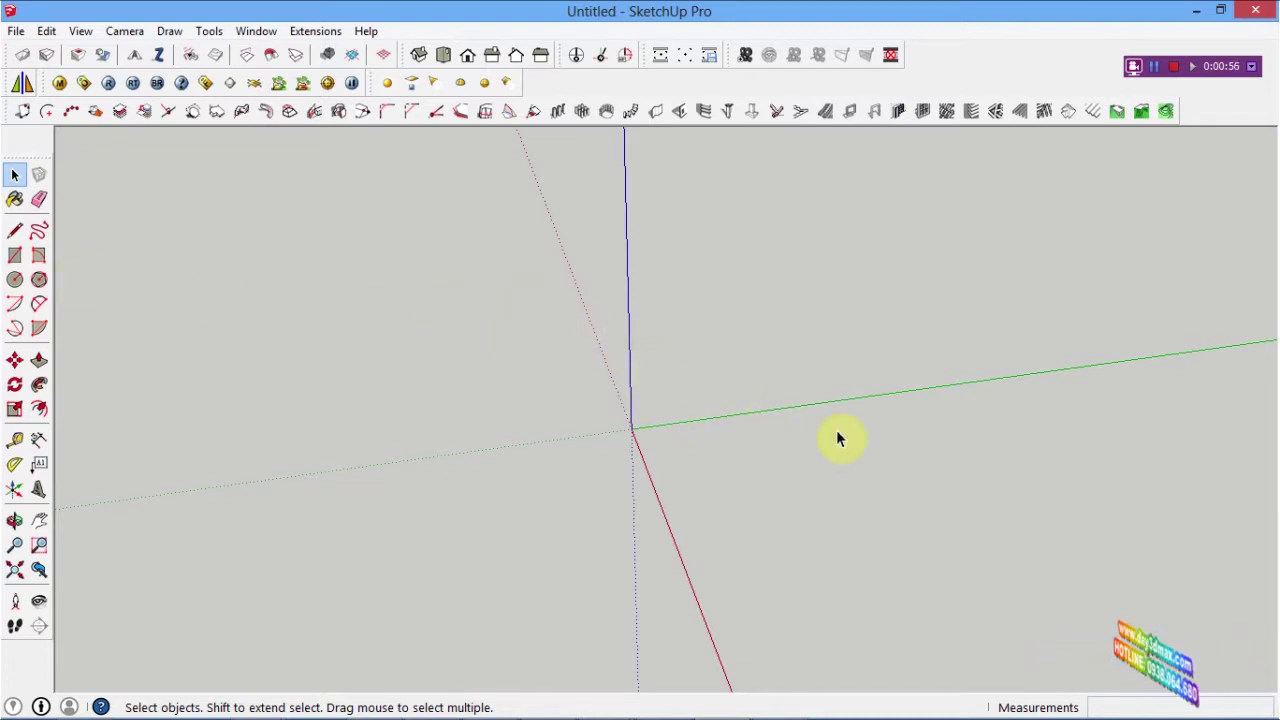
Draw a rectangle from the origin and pull its face up into a box.
{"action": "left_click", "coordinate": [16, 258]}
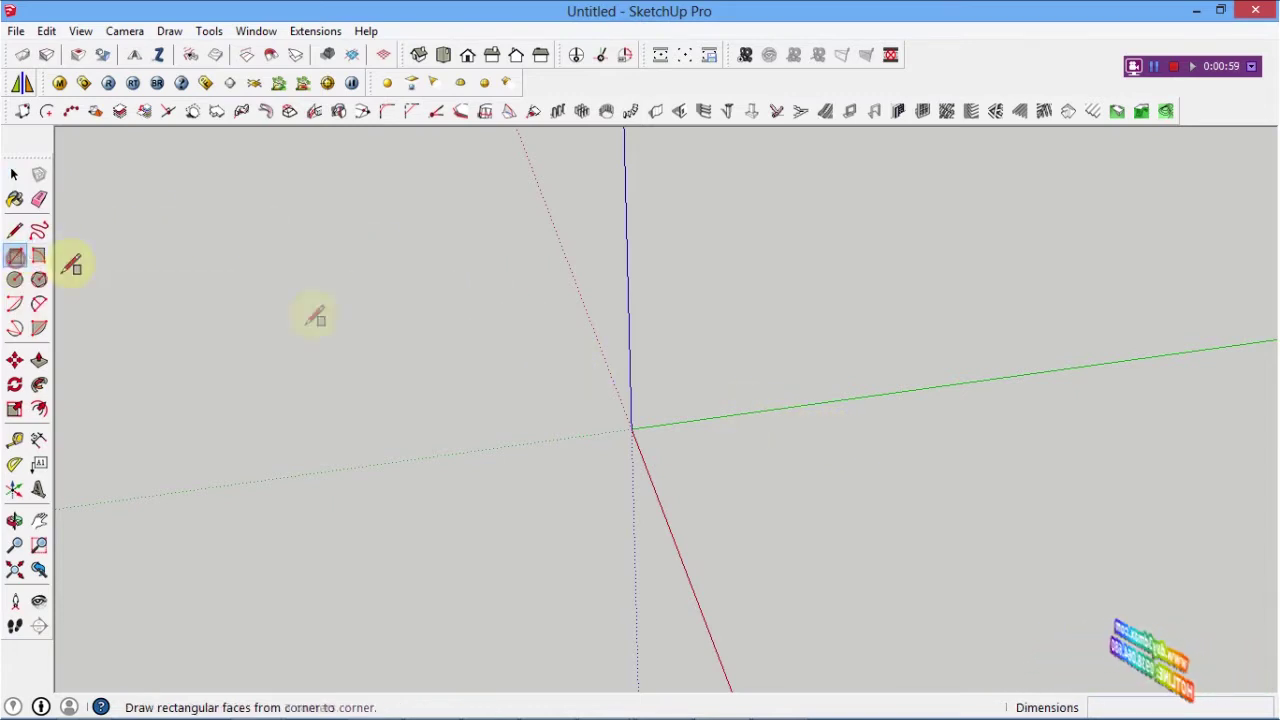
{"action": "left_click", "coordinate": [632, 430]}
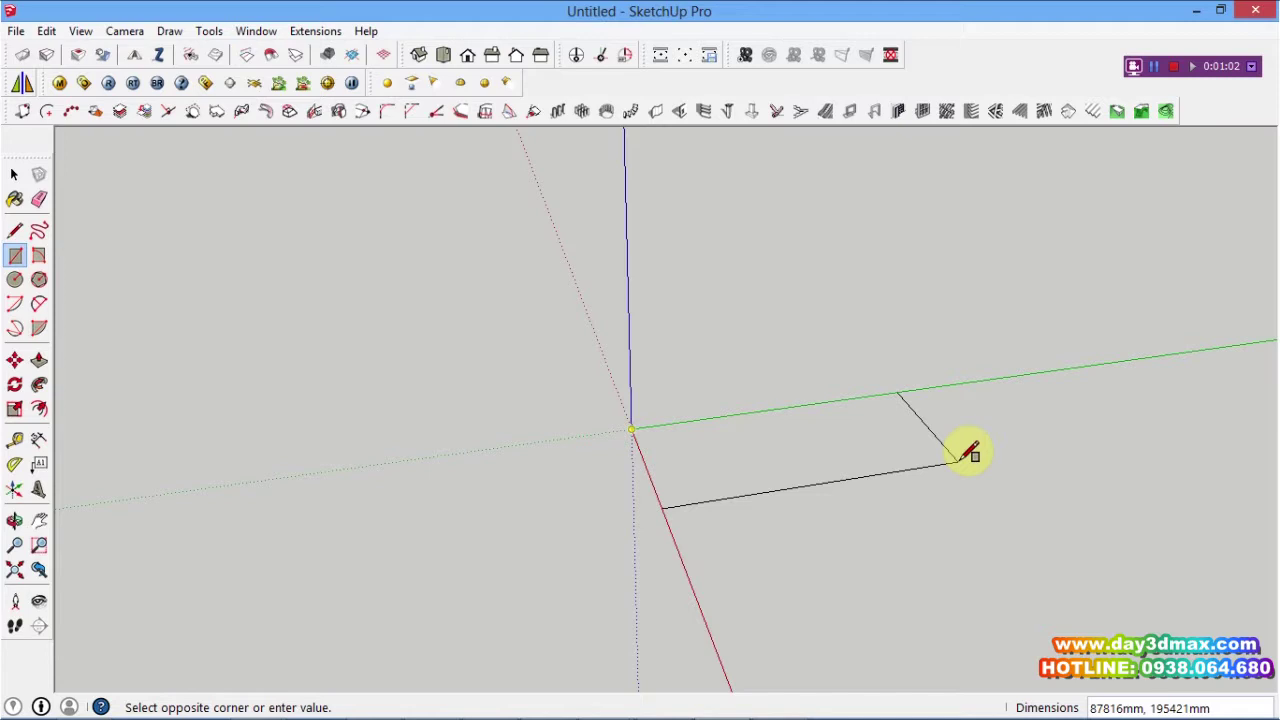
{"action": "left_click", "coordinate": [958, 462]}
{"action": "key", "text": "space"}
{"action": "left_click", "coordinate": [829, 433]}
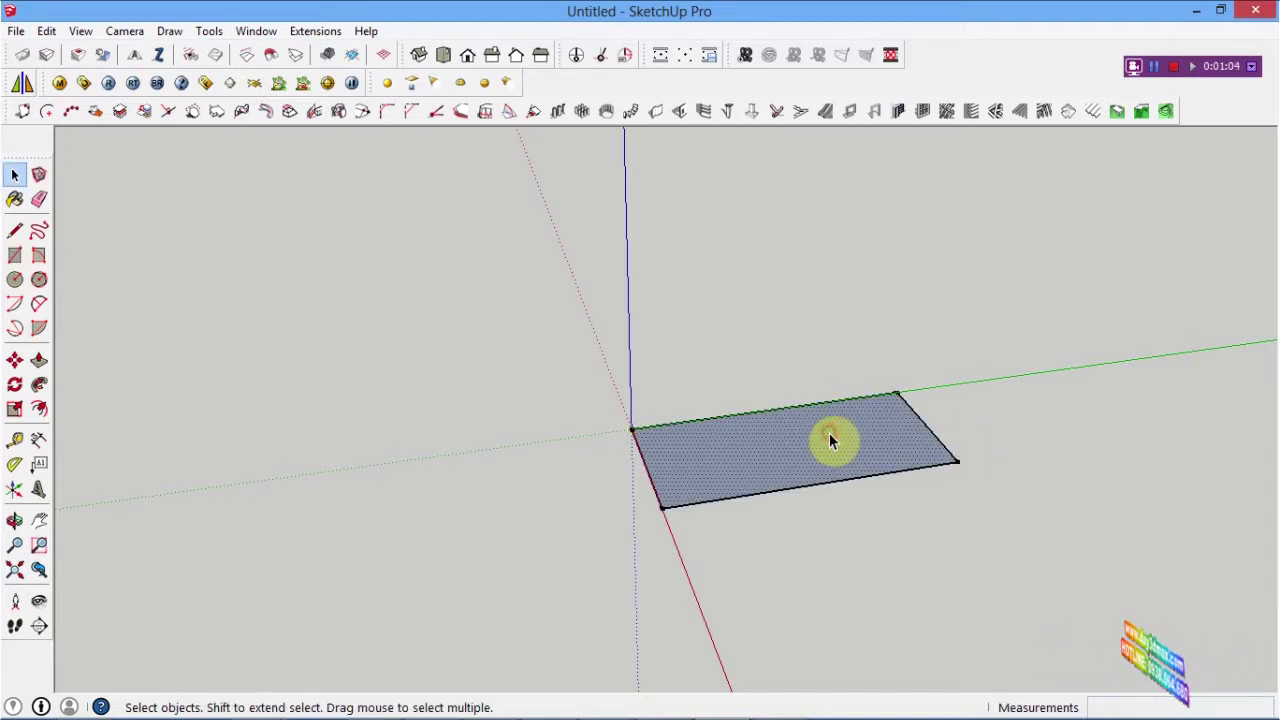
{"action": "key", "text": "p"}
{"action": "left_click_drag", "start_coordinate": [829, 433], "coordinate": [791, 206]}
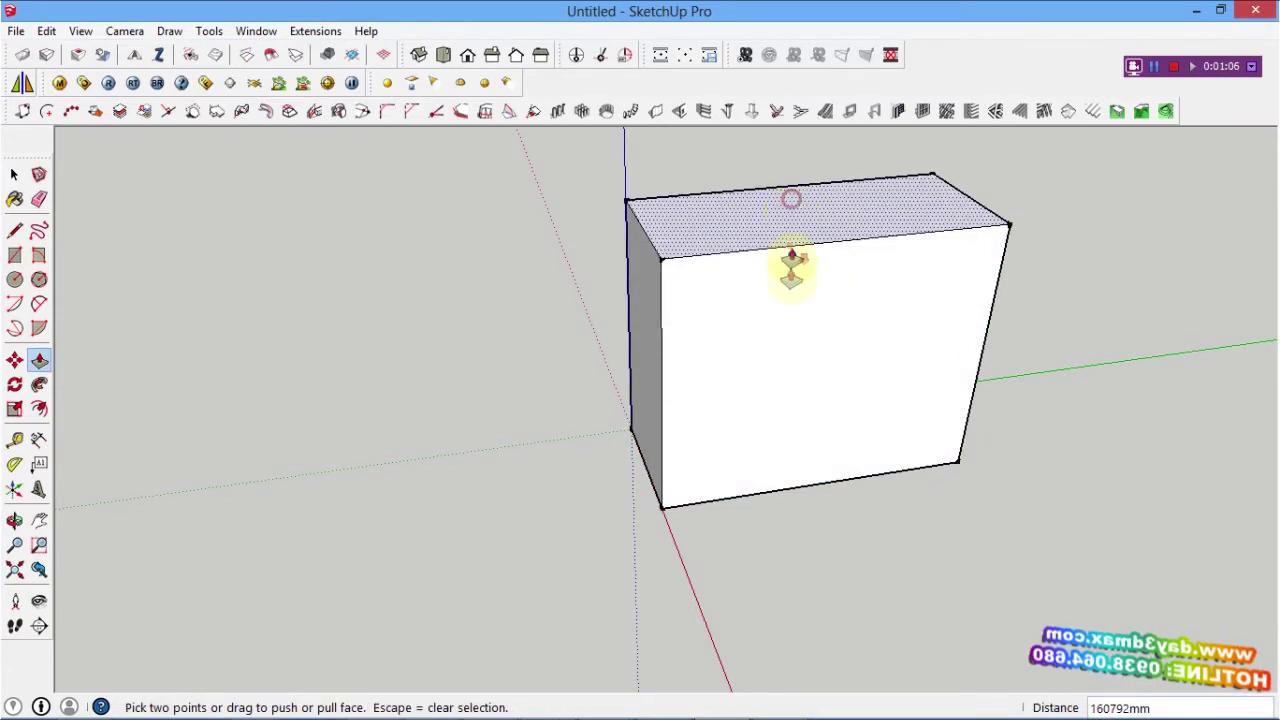
Window-select the whole box and orbit around it.
{"action": "scroll", "coordinate": [791, 300], "scroll_direction": "down", "scroll_amount": 2}
{"action": "key", "text": "space"}
{"action": "left_click_drag", "start_coordinate": [617, 196], "coordinate": [1029, 557]}
{"action": "mouse_move", "coordinate": [1043, 503]}
{"action": "middle_mouse_down"}
{"action": "mouse_move", "coordinate": [866, 506]}
{"action": "mouse_move", "coordinate": [771, 349]}
{"action": "mouse_move", "coordinate": [843, 420]}
{"action": "mouse_move", "coordinate": [826, 430]}
{"action": "middle_mouse_up"}
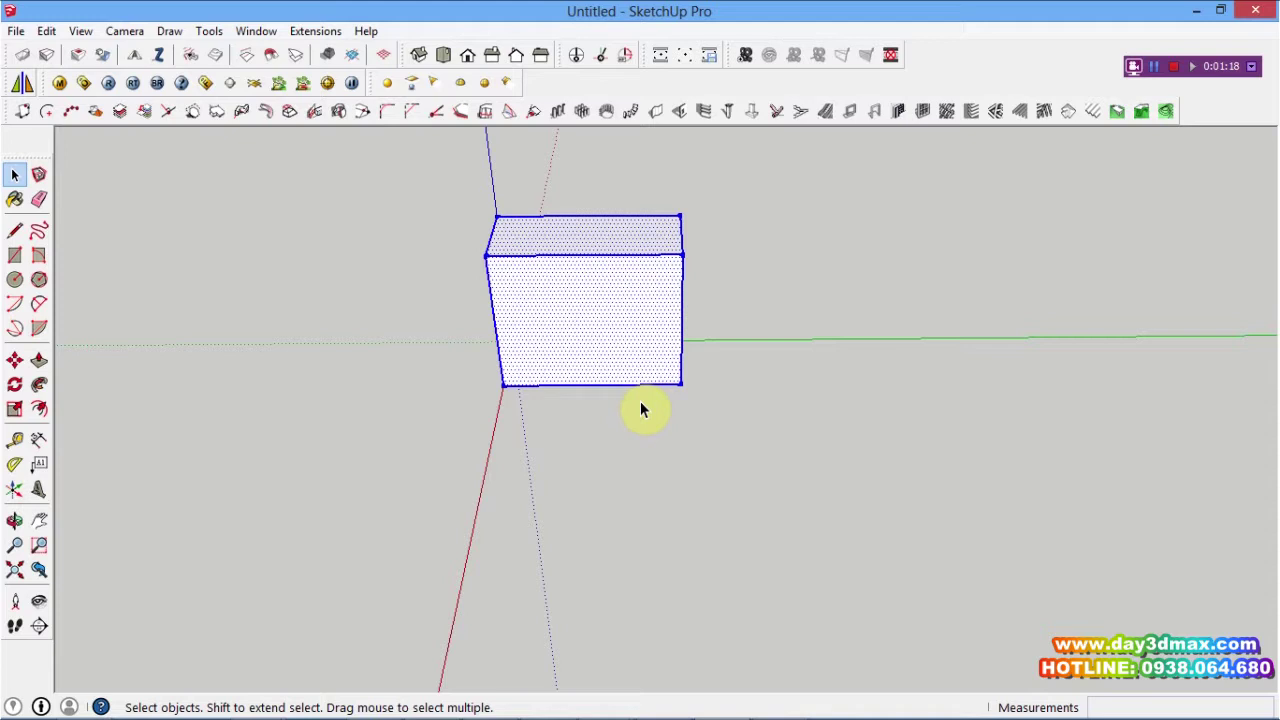
{"action": "key", "text": "m"}
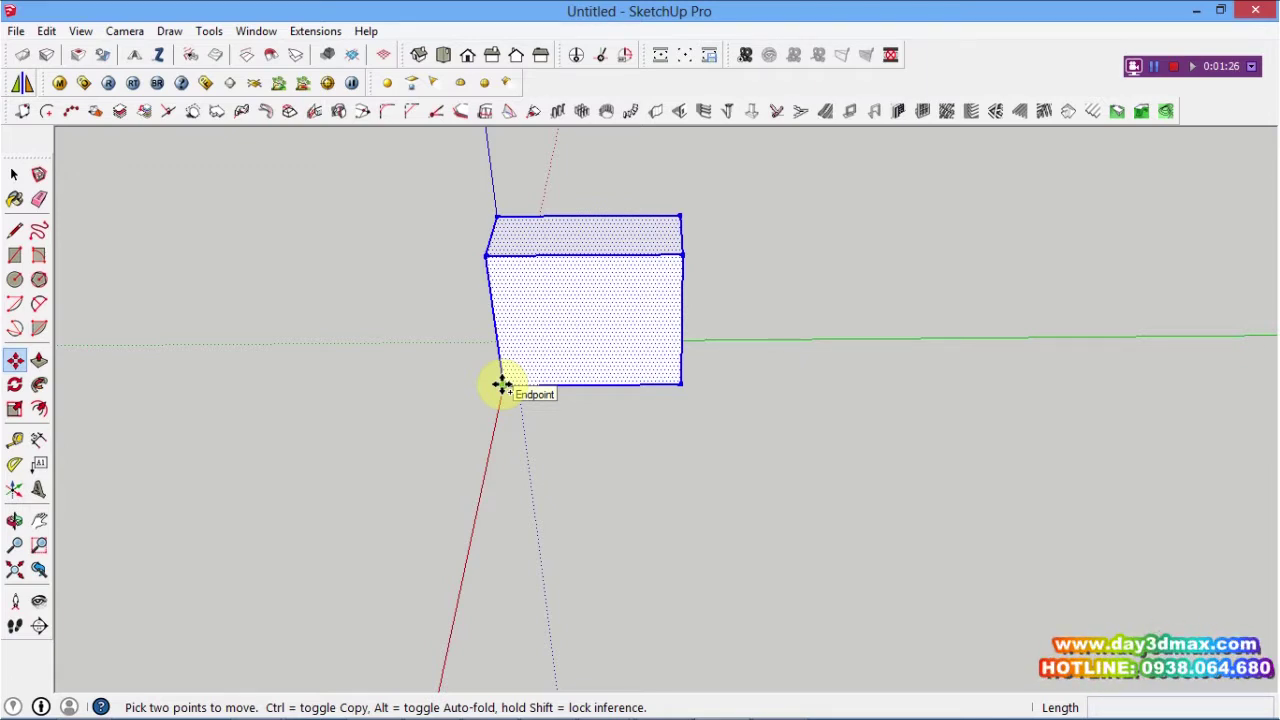
{"action": "left_click", "coordinate": [502, 386]}
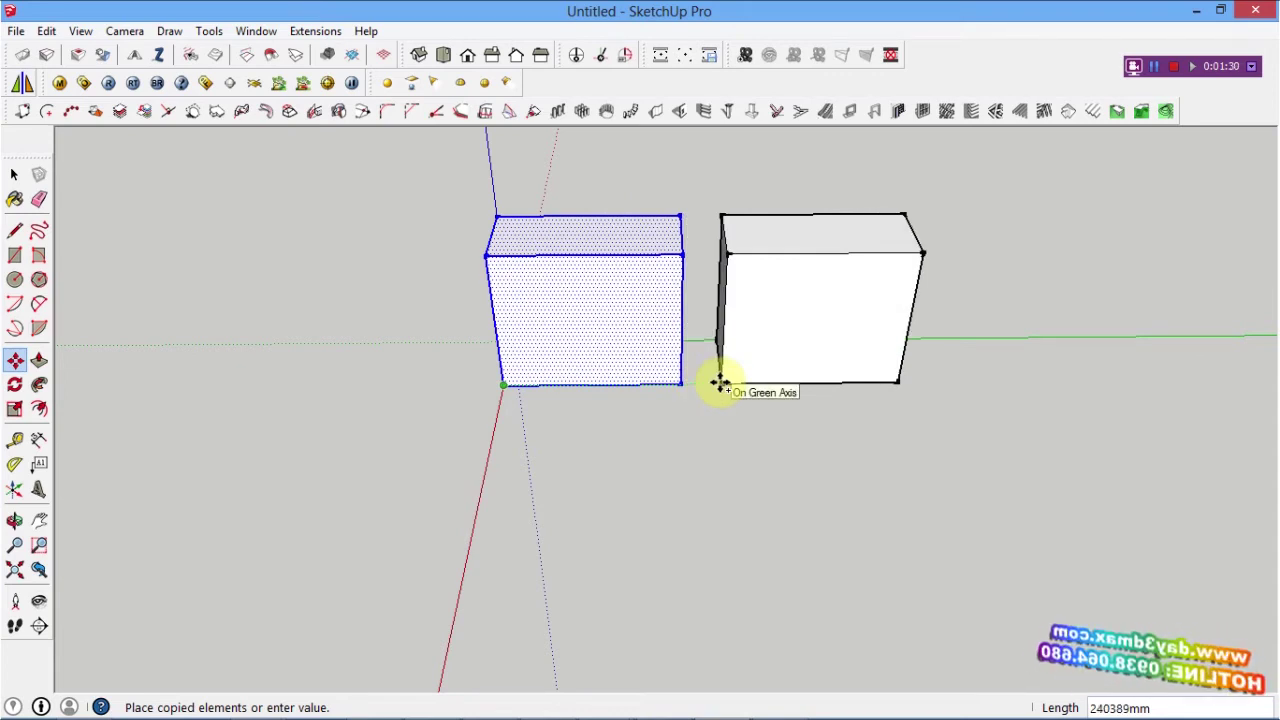
{"action": "left_click", "coordinate": [735, 381]}
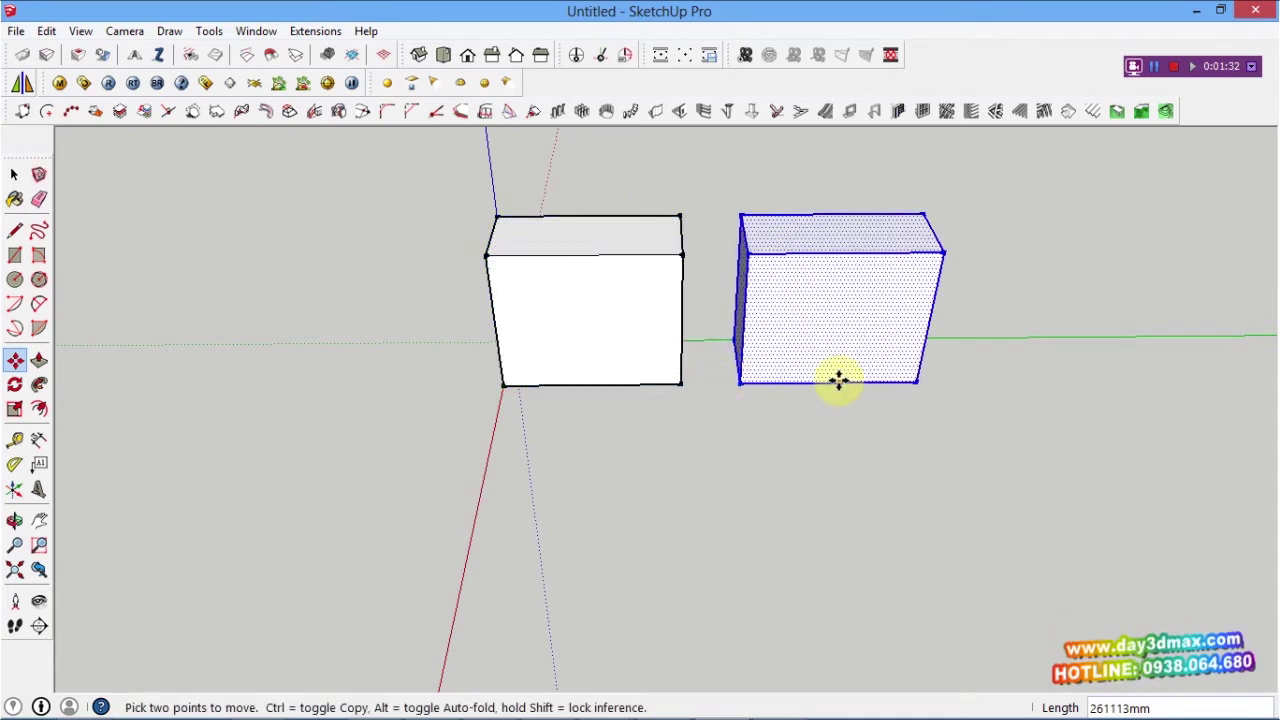
{"action": "scroll", "coordinate": [838, 420], "scroll_direction": "down", "scroll_amount": 3}
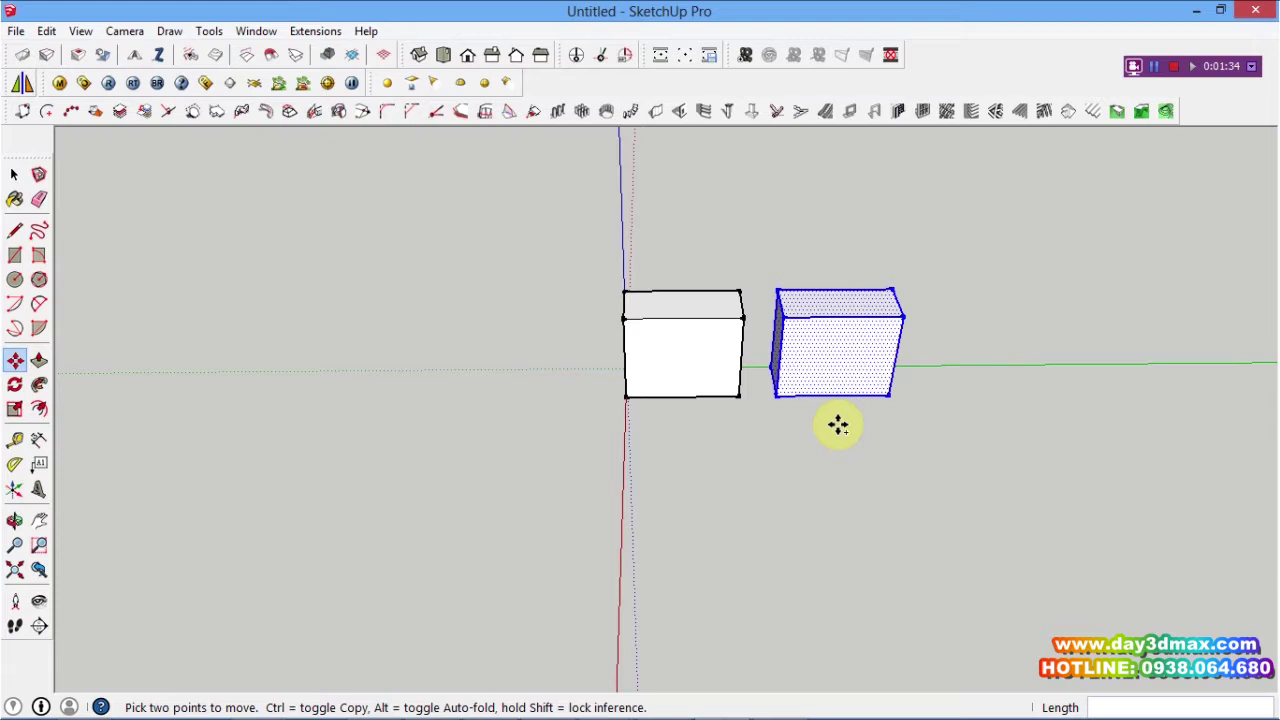
{"action": "key", "text": "Delete"}
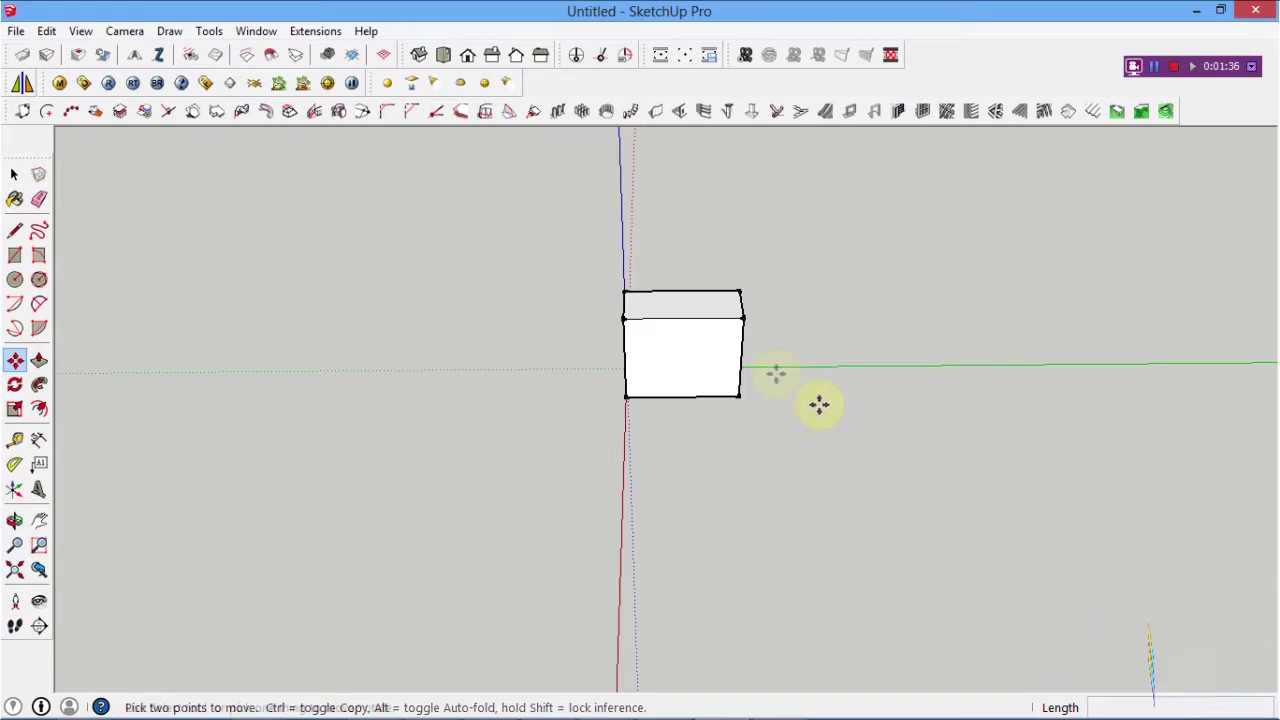
{"action": "key", "text": "space"}
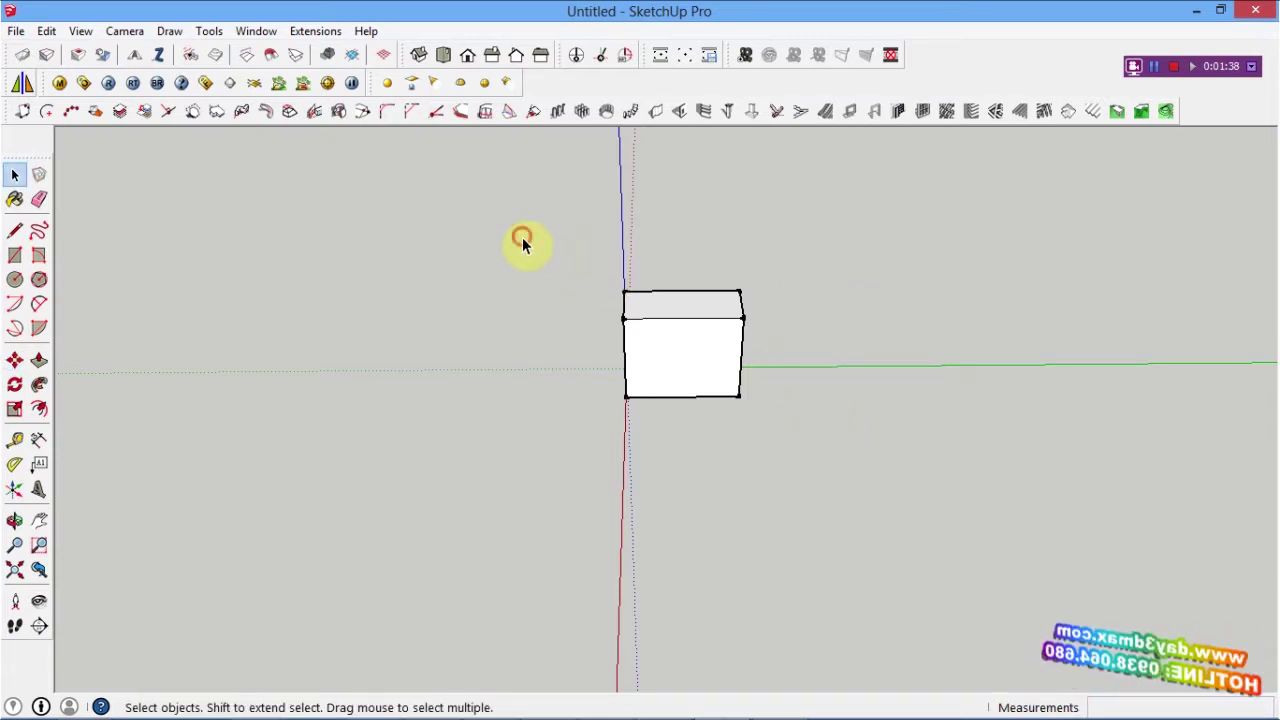
{"action": "left_click_drag", "start_coordinate": [522, 236], "coordinate": [914, 505]}
Copy the box along the green axis using Move with Ctrl.
{"action": "scroll", "coordinate": [660, 313], "scroll_direction": "up", "scroll_amount": 1}
{"action": "left_click_drag", "start_coordinate": [491, 233], "coordinate": [886, 526]}
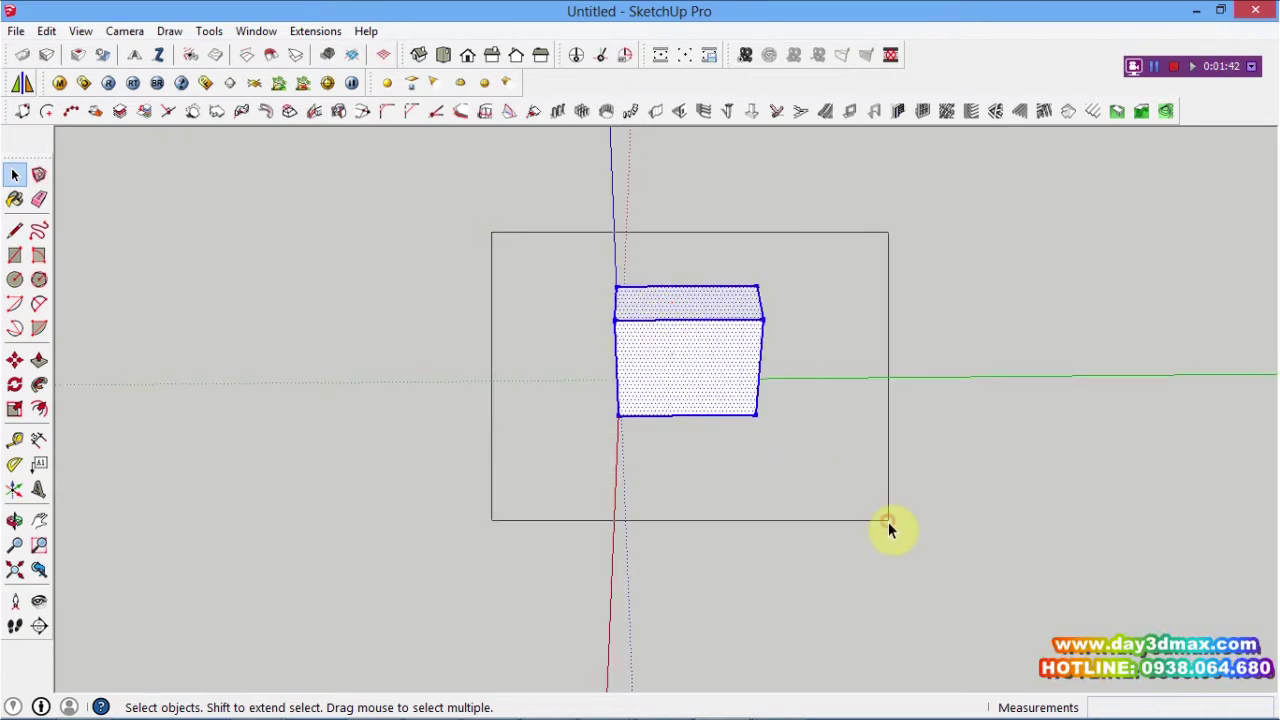
{"action": "scroll", "coordinate": [562, 400], "scroll_direction": "up", "scroll_amount": 1}
{"action": "key", "text": "m"}
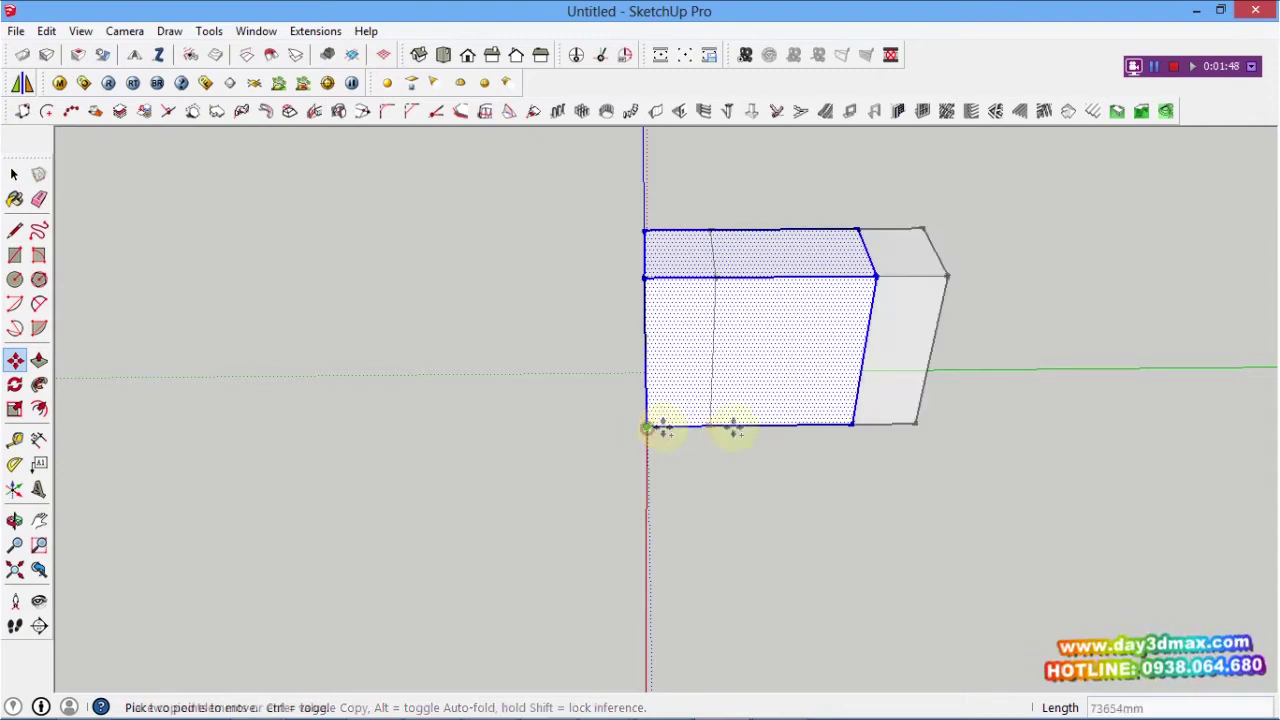
{"action": "left_click", "coordinate": [648, 428]}
{"action": "key", "text": "ctrl"}
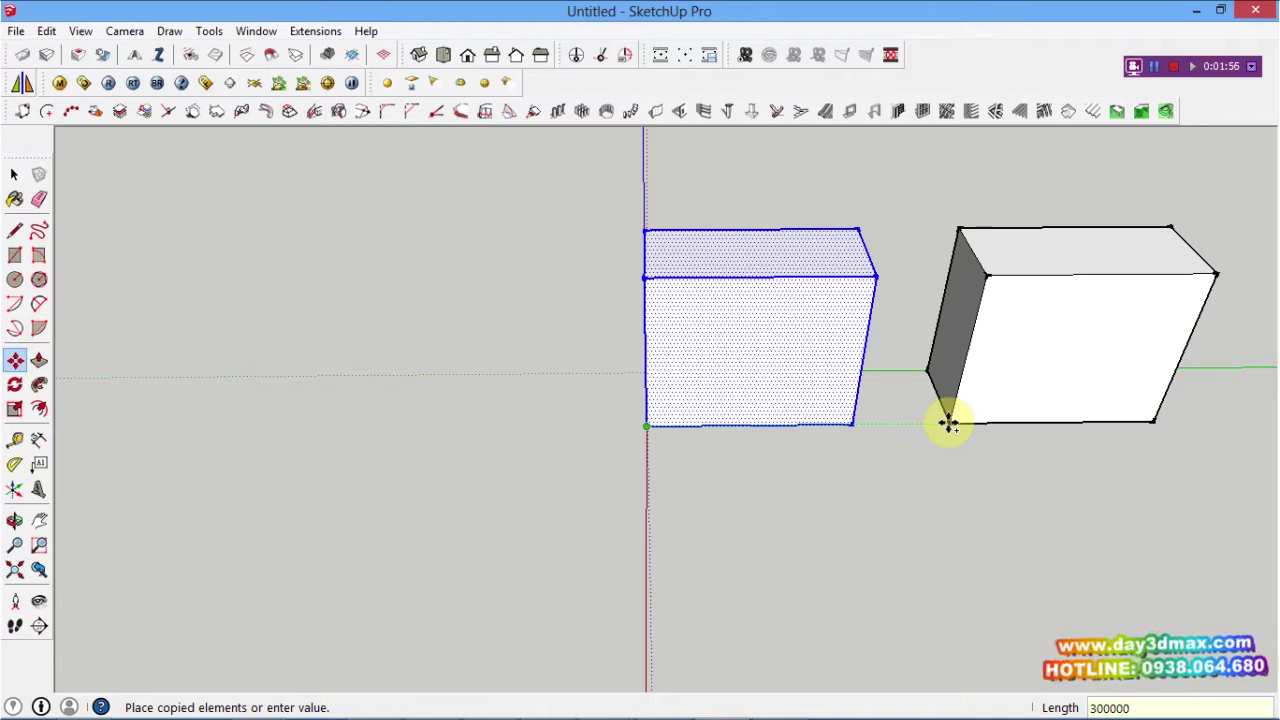
{"action": "left_click", "coordinate": [948, 424]}
Window-select both boxes and delete them.
{"action": "mouse_move", "coordinate": [1003, 423]}
{"action": "middle_mouse_down"}
{"action": "mouse_move", "coordinate": [771, 363]}
{"action": "mouse_move", "coordinate": [935, 367]}
{"action": "mouse_move", "coordinate": [571, 277]}
{"action": "mouse_move", "coordinate": [809, 300]}
{"action": "mouse_move", "coordinate": [834, 237]}
{"action": "mouse_move", "coordinate": [818, 237]}
{"action": "mouse_move", "coordinate": [971, 354]}
{"action": "mouse_move", "coordinate": [837, 343]}
{"action": "middle_mouse_up"}
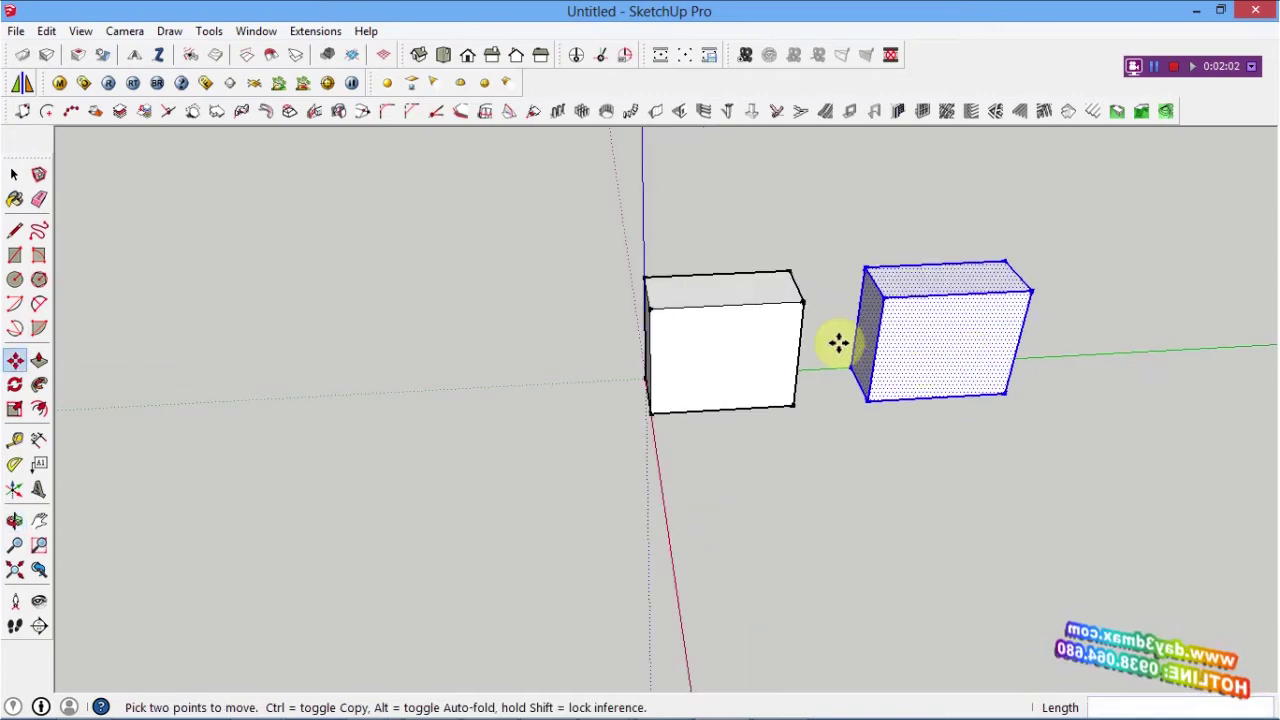
{"action": "key", "text": "space"}
{"action": "mouse_move", "coordinate": [503, 206]}
{"action": "left_mouse_down"}
{"action": "mouse_move", "coordinate": [540, 240]}
{"action": "mouse_move", "coordinate": [1137, 516]}
{"action": "left_mouse_up"}
{"action": "mouse_move", "coordinate": [690, 412]}
{"action": "middle_mouse_down"}
{"action": "mouse_move", "coordinate": [957, 460]}
{"action": "mouse_move", "coordinate": [986, 366]}
{"action": "mouse_move", "coordinate": [737, 380]}
{"action": "mouse_move", "coordinate": [590, 416]}
{"action": "mouse_move", "coordinate": [657, 420]}
{"action": "middle_mouse_up"}
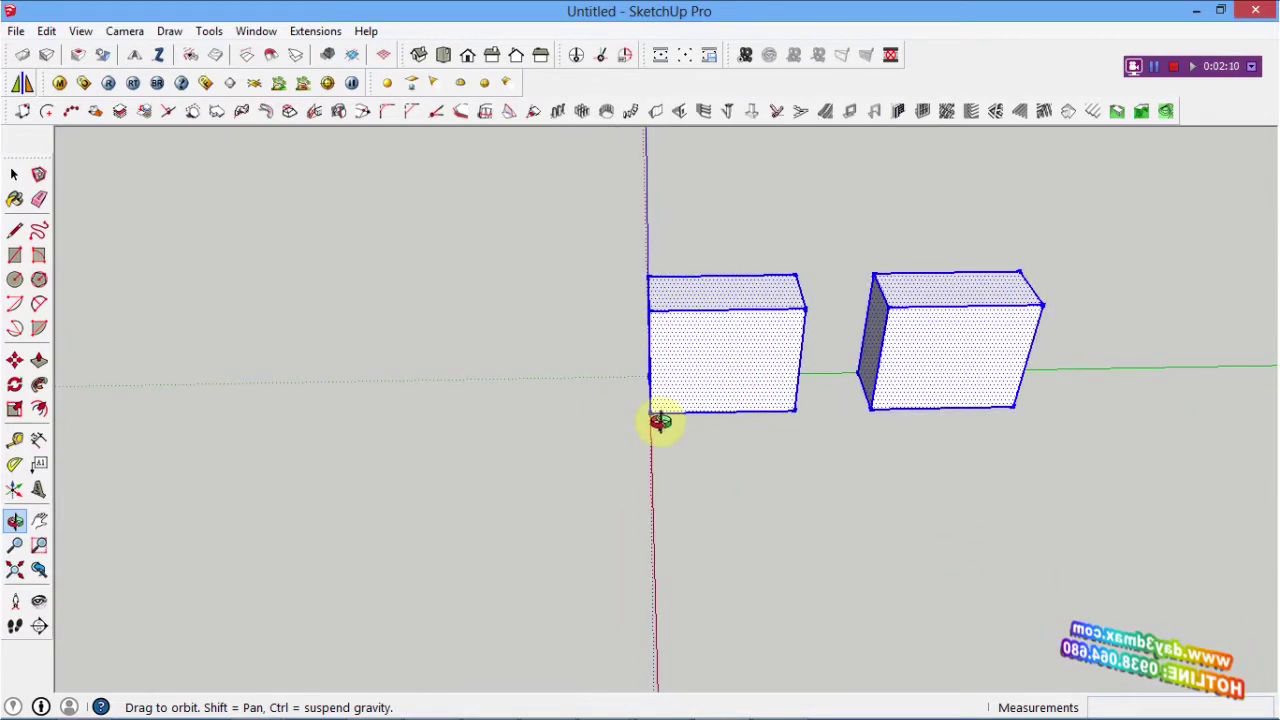
{"action": "key", "text": "Delete"}
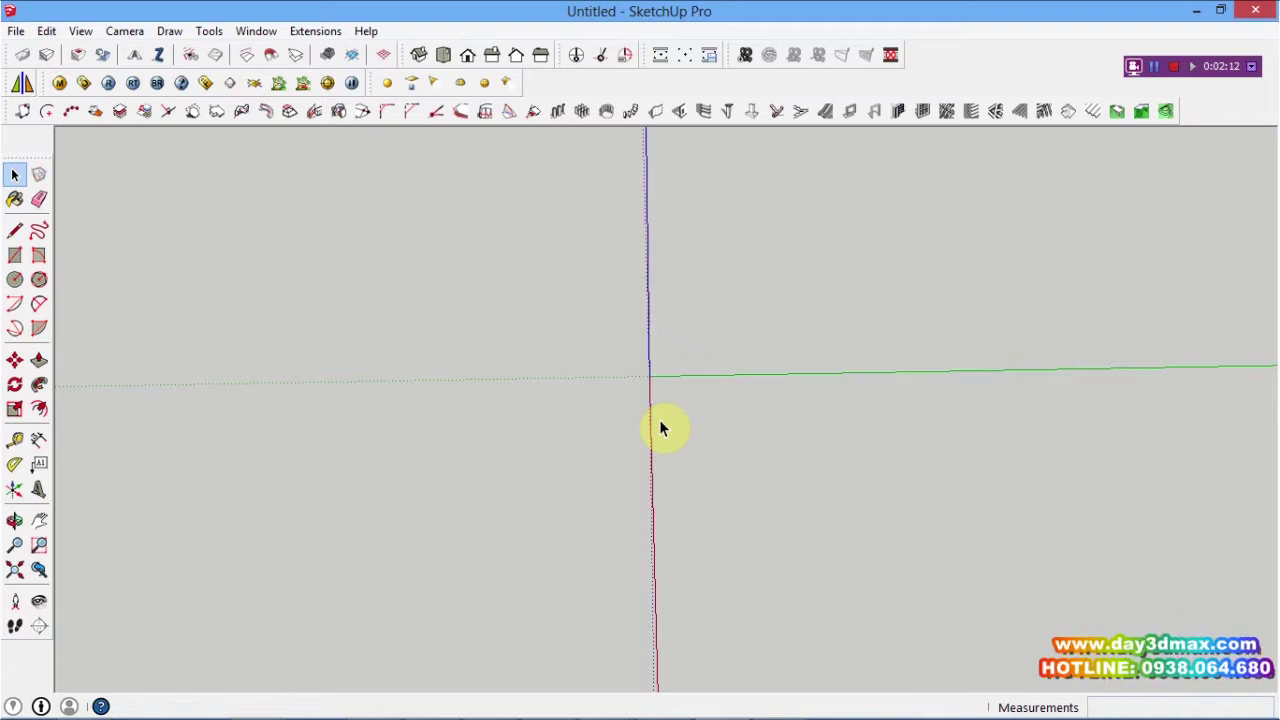
Draw a rectangle from the origin and pull it up into a tall box.
{"action": "key", "text": "r"}
{"action": "left_click", "coordinate": [650, 377]}
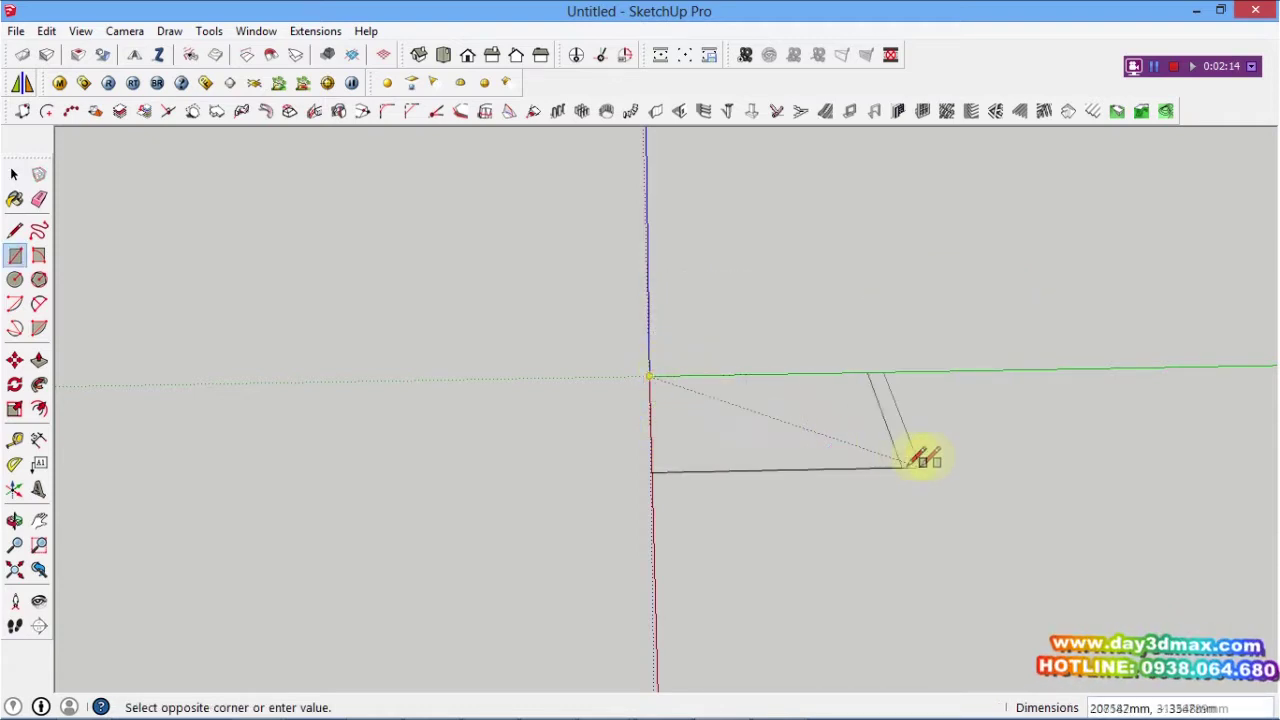
{"action": "left_click", "coordinate": [916, 465]}
{"action": "key", "text": "space"}
{"action": "left_click", "coordinate": [796, 435]}
{"action": "key", "text": "p"}
{"action": "left_click_drag", "start_coordinate": [796, 435], "coordinate": [769, 220]}
Window-select the box and move it further along the green axis.
{"action": "scroll", "coordinate": [720, 363], "scroll_direction": "down", "scroll_amount": 3}
{"action": "key", "text": "space"}
{"action": "left_click_drag", "start_coordinate": [563, 195], "coordinate": [988, 570]}
{"action": "scroll", "coordinate": [812, 476], "scroll_direction": "up", "scroll_amount": 1}
{"action": "key", "text": "m"}
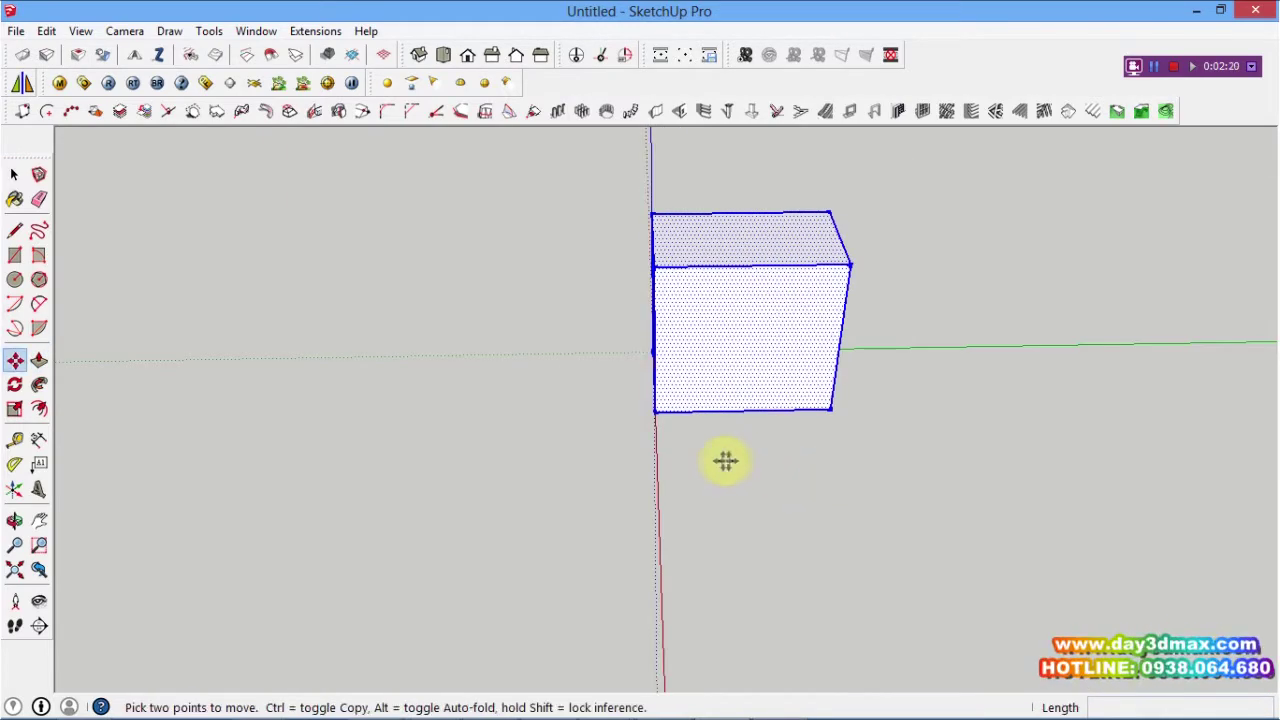
{"action": "left_click", "coordinate": [725, 462]}
{"action": "left_click", "coordinate": [926, 455]}
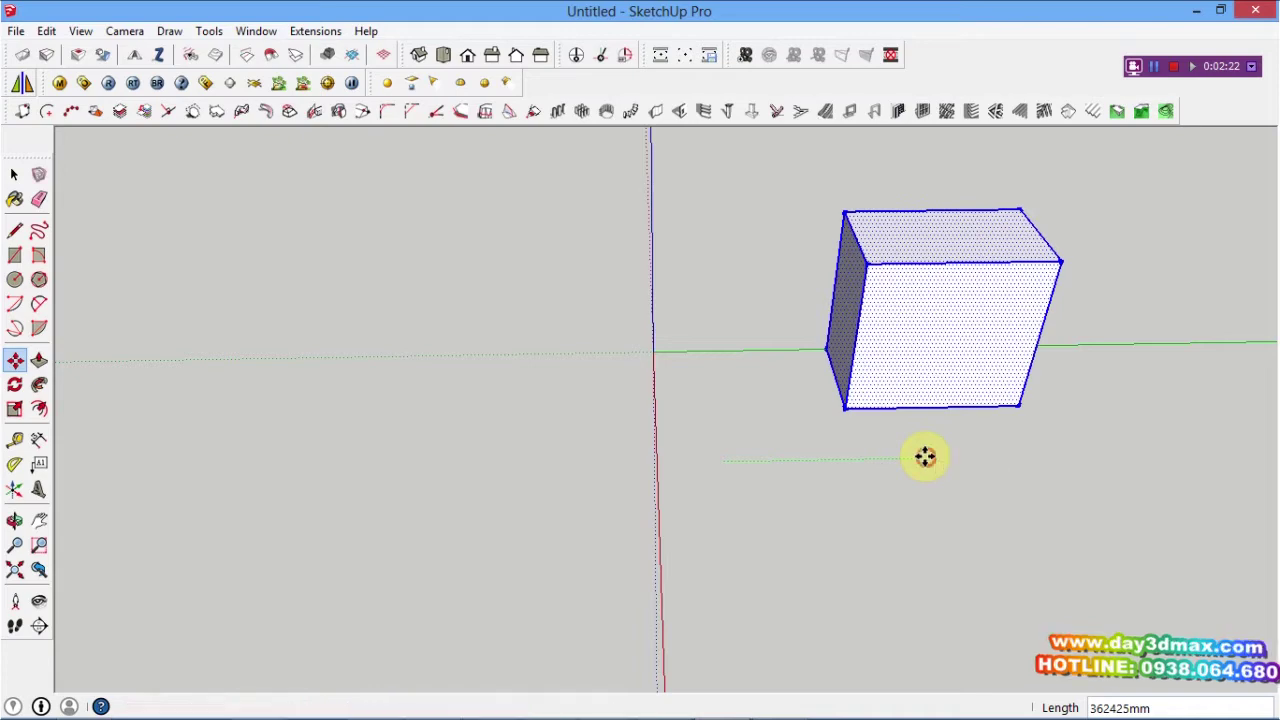
Copy the box back near the origin with Move and Ctrl, then select its top edge.
{"action": "scroll", "coordinate": [922, 456], "scroll_direction": "down", "scroll_amount": 1}
{"action": "scroll", "coordinate": [922, 456], "scroll_direction": "down", "scroll_amount": 1}
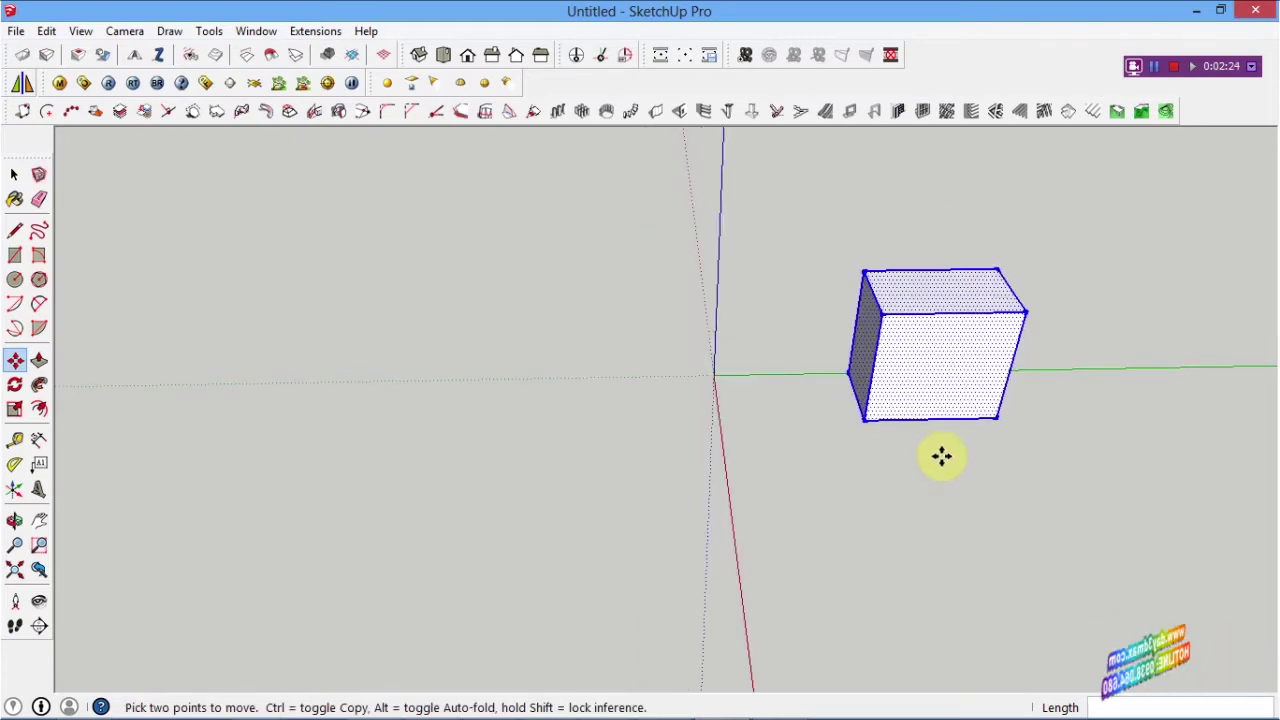
{"action": "left_click", "coordinate": [952, 456]}
{"action": "key", "text": "ctrl"}
{"action": "left_click", "coordinate": [665, 453]}
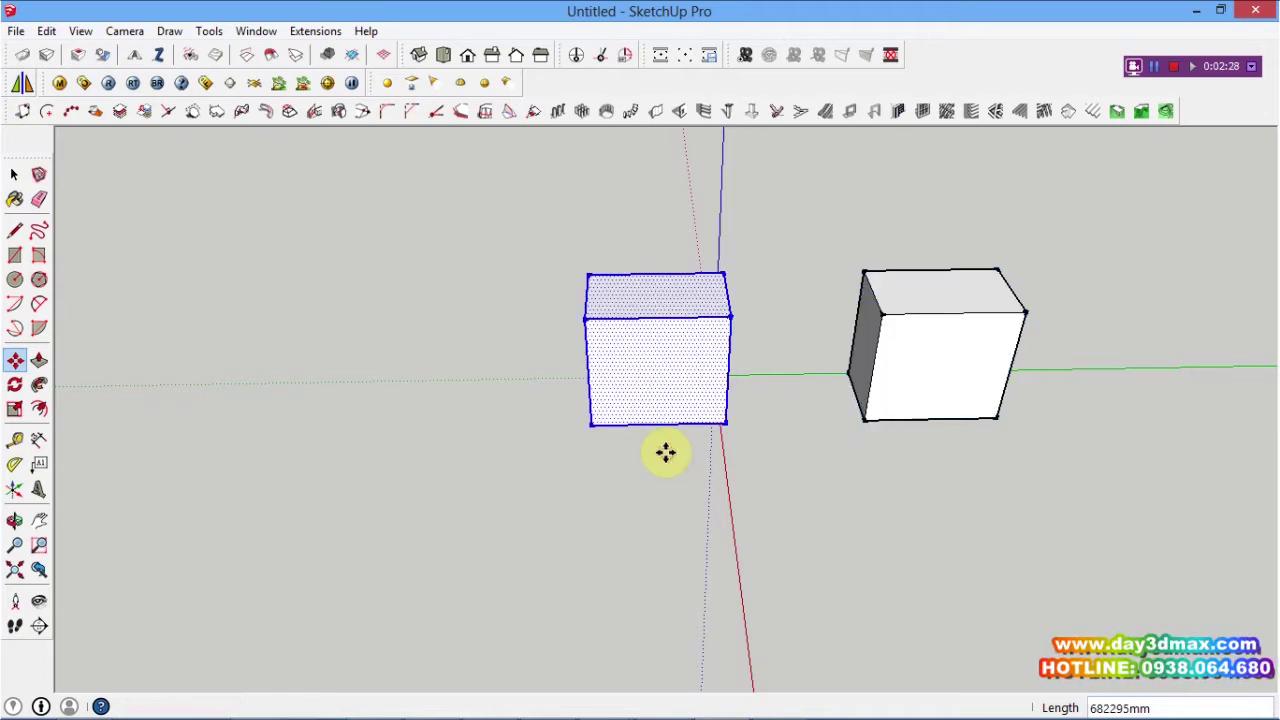
{"action": "scroll", "coordinate": [720, 487], "scroll_direction": "down", "scroll_amount": 1}
{"action": "key", "text": "space"}
{"action": "mouse_move", "coordinate": [646, 434]}
{"action": "middle_mouse_down"}
{"action": "mouse_move", "coordinate": [1009, 423]}
{"action": "mouse_move", "coordinate": [794, 451]}
{"action": "mouse_move", "coordinate": [665, 375]}
{"action": "middle_mouse_up"}
{"action": "left_click", "coordinate": [657, 366]}
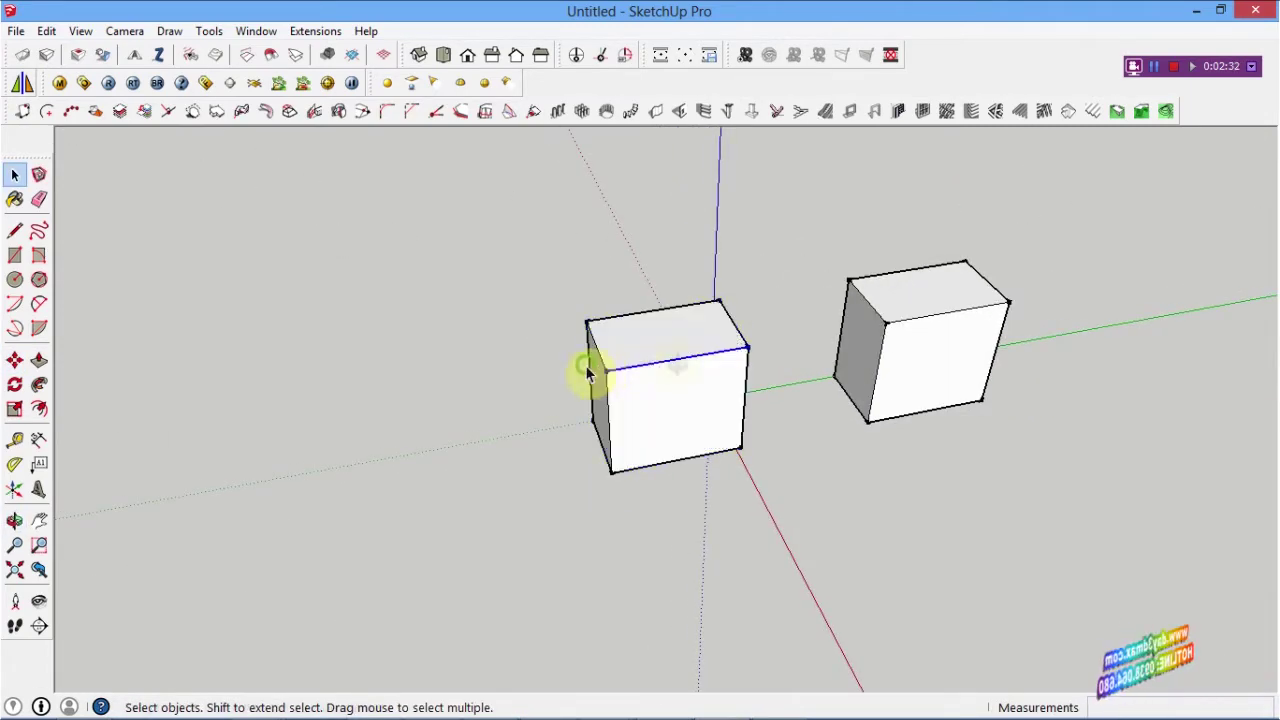
Try moving the near box's top edge twice, cancelling each time so it stays square.
{"action": "middle_click_drag", "start_coordinate": [586, 363], "coordinate": [729, 343]}
{"action": "scroll", "coordinate": [634, 391], "scroll_direction": "up", "scroll_amount": 2}
{"action": "scroll", "coordinate": [735, 430], "scroll_direction": "up", "scroll_amount": 2}
{"action": "scroll", "coordinate": [740, 430], "scroll_direction": "up", "scroll_amount": 1}
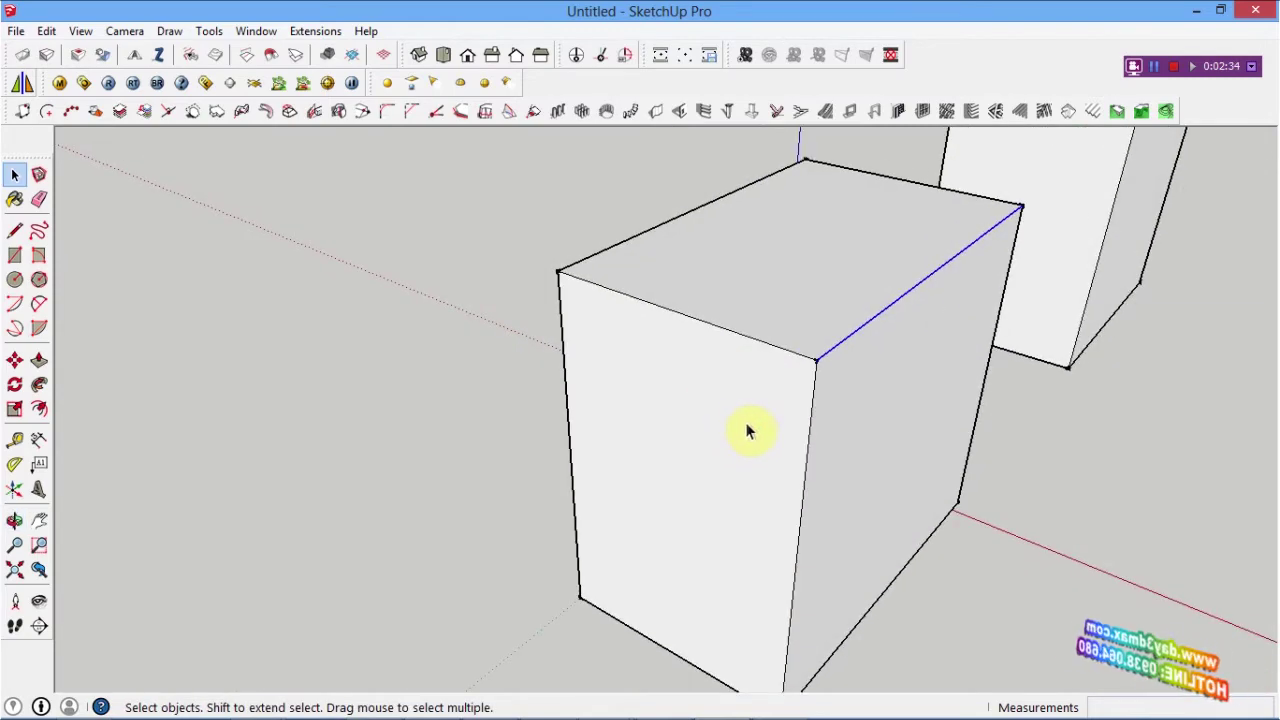
{"action": "mouse_move", "coordinate": [780, 425]}
{"action": "middle_mouse_down"}
{"action": "mouse_move", "coordinate": [809, 423]}
{"action": "mouse_move", "coordinate": [914, 357]}
{"action": "mouse_move", "coordinate": [889, 369]}
{"action": "mouse_move", "coordinate": [758, 222]}
{"action": "mouse_move", "coordinate": [740, 312]}
{"action": "middle_mouse_up"}
{"action": "key", "text": "m"}
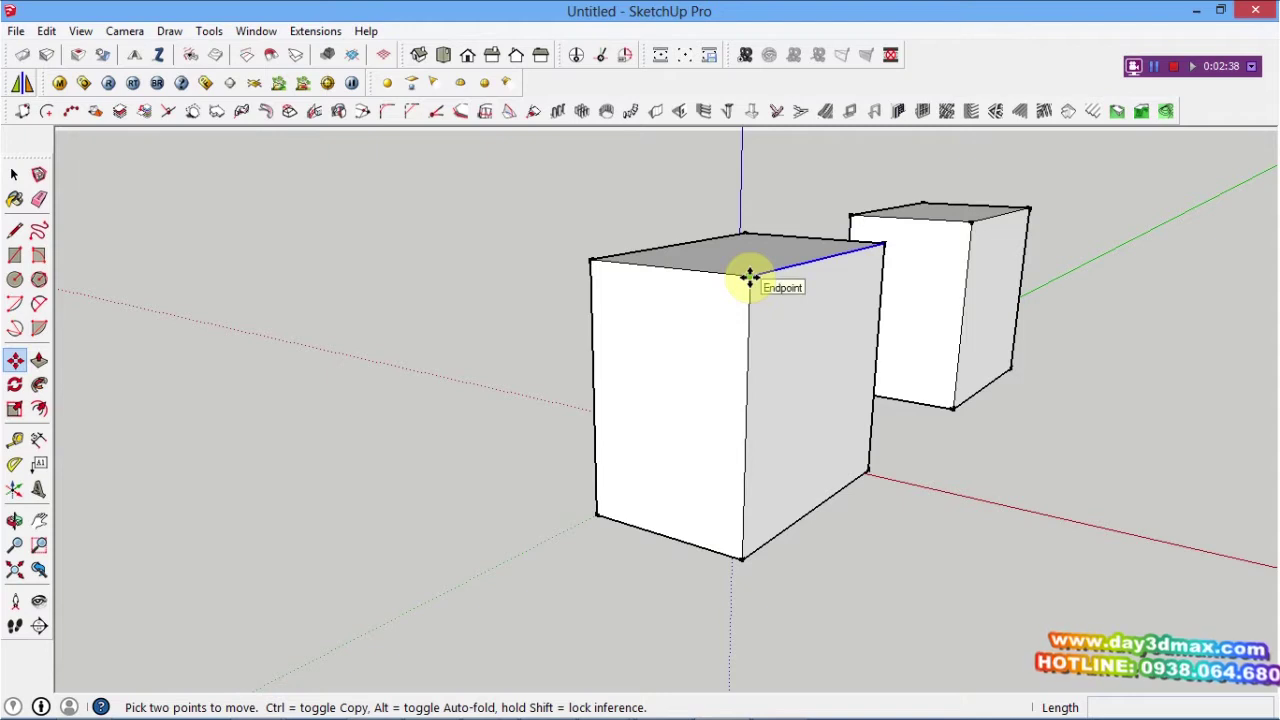
{"action": "left_click", "coordinate": [750, 272]}
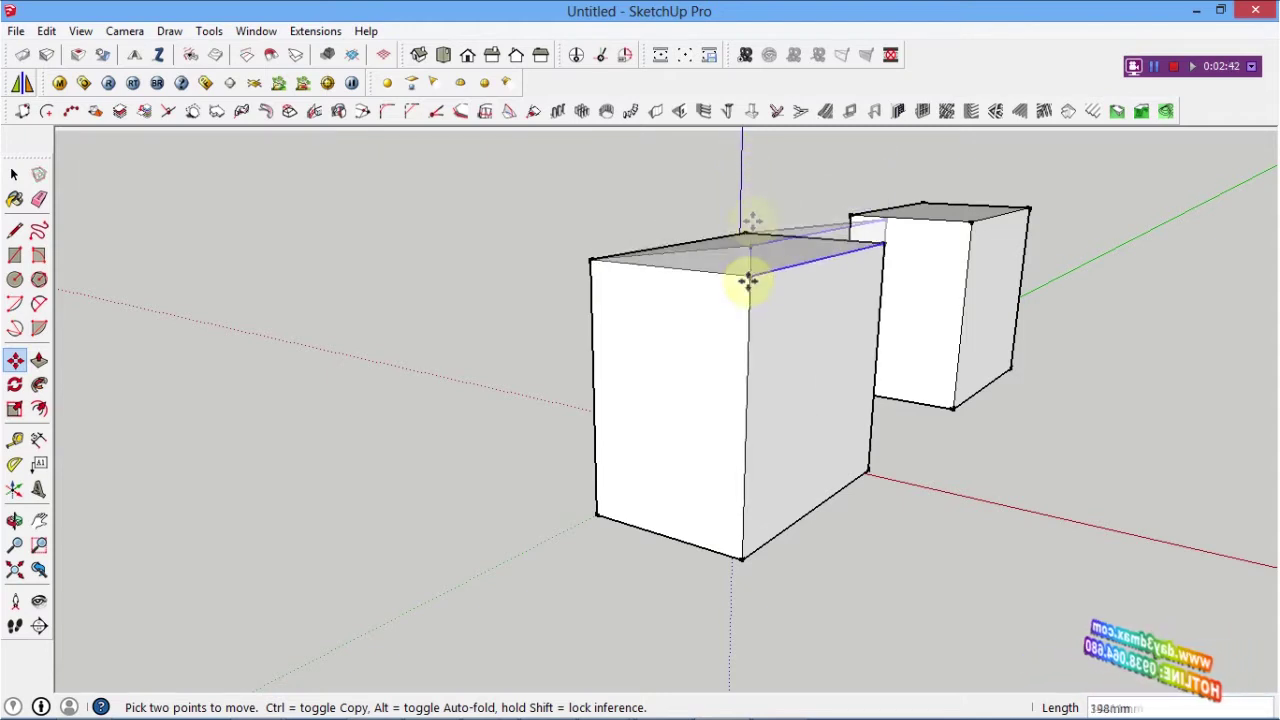
{"action": "key", "text": "Escape"}
{"action": "key", "text": "space"}
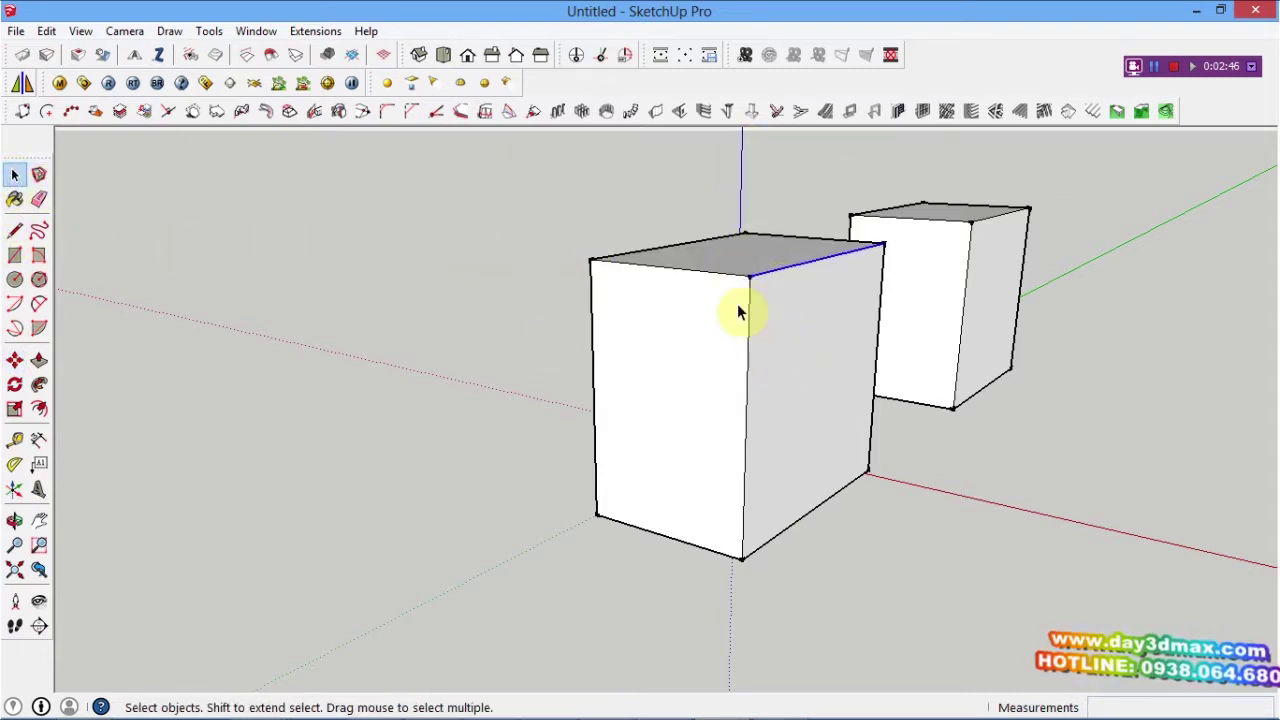
{"action": "key", "text": "m"}
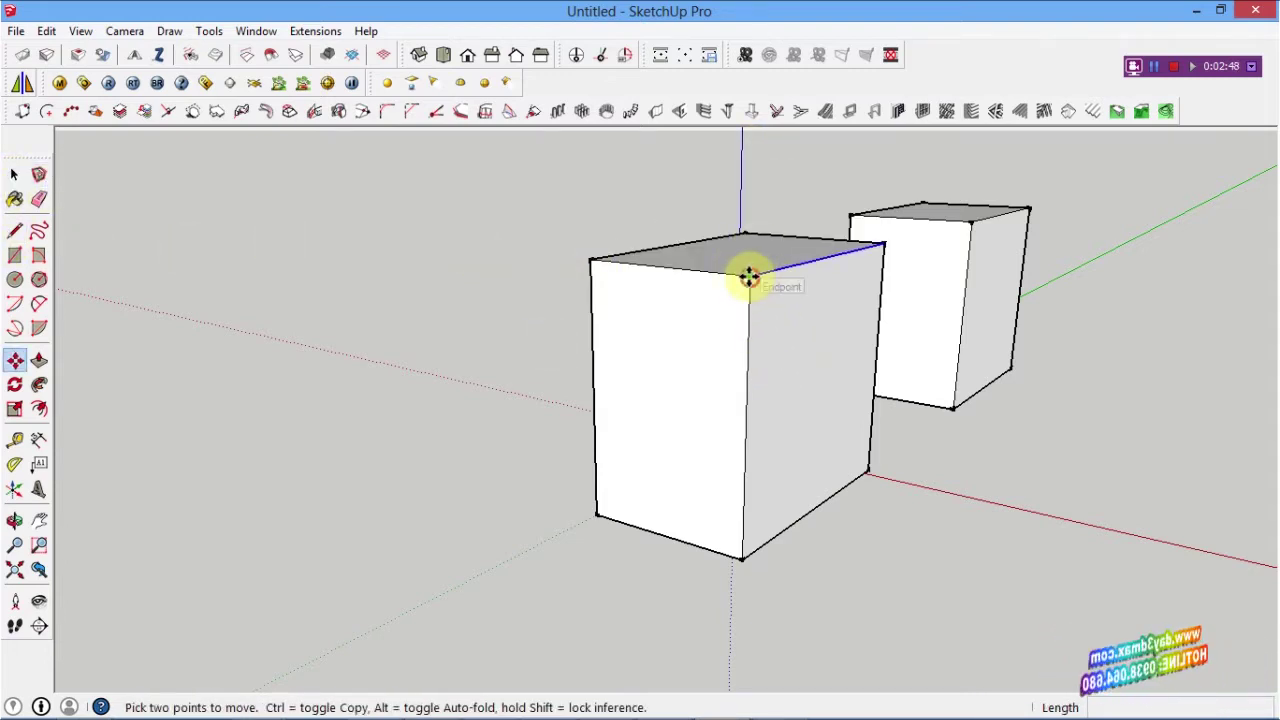
{"action": "left_click", "coordinate": [748, 277]}
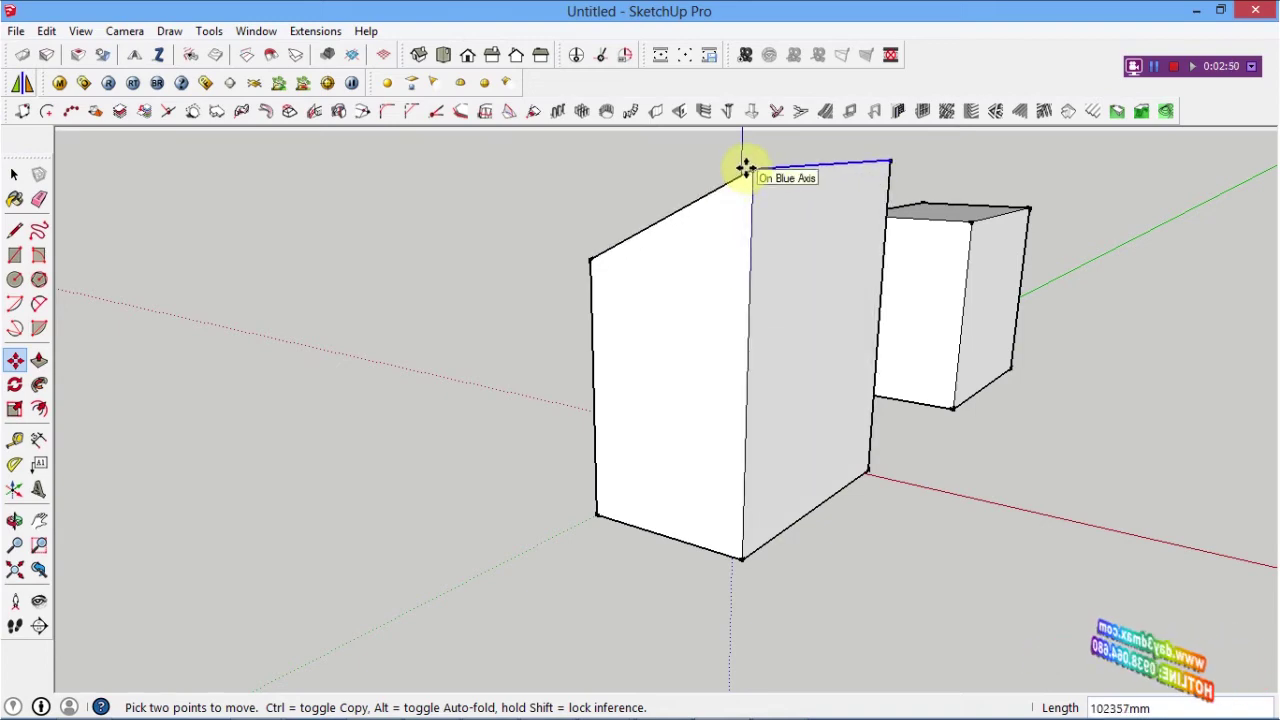
{"action": "key", "text": "Escape"}
Window-select both practice boxes and delete them.
{"action": "scroll", "coordinate": [737, 412], "scroll_direction": "down", "scroll_amount": 3}
{"action": "middle_click_drag", "start_coordinate": [737, 443], "coordinate": [640, 410]}
{"action": "key", "text": "space"}
{"action": "left_click_drag", "start_coordinate": [543, 266], "coordinate": [1114, 612]}
{"action": "middle_click_drag", "start_coordinate": [923, 549], "coordinate": [806, 548]}
{"action": "key", "text": "Delete"}
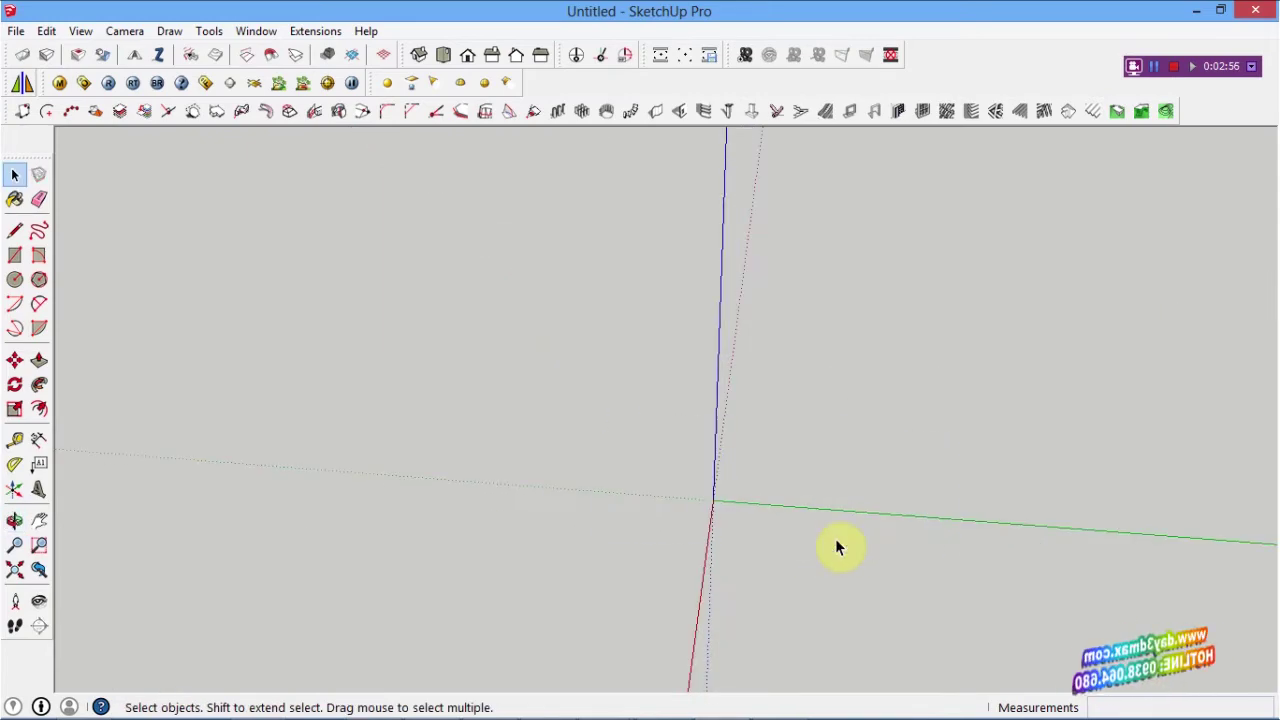
Draw a 50000 by 150000 rectangle from the origin and select its face for Push/Pull.
{"action": "mouse_move", "coordinate": [426, 446]}
{"action": "middle_mouse_down"}
{"action": "mouse_move", "coordinate": [642, 485]}
{"action": "mouse_move", "coordinate": [589, 489]}
{"action": "mouse_move", "coordinate": [480, 449]}
{"action": "mouse_move", "coordinate": [691, 489]}
{"action": "mouse_move", "coordinate": [647, 489]}
{"action": "middle_mouse_up"}
{"action": "scroll", "coordinate": [600, 506], "scroll_direction": "up", "scroll_amount": 2}
{"action": "scroll", "coordinate": [598, 504], "scroll_direction": "up", "scroll_amount": 2}
{"action": "key", "text": "r"}
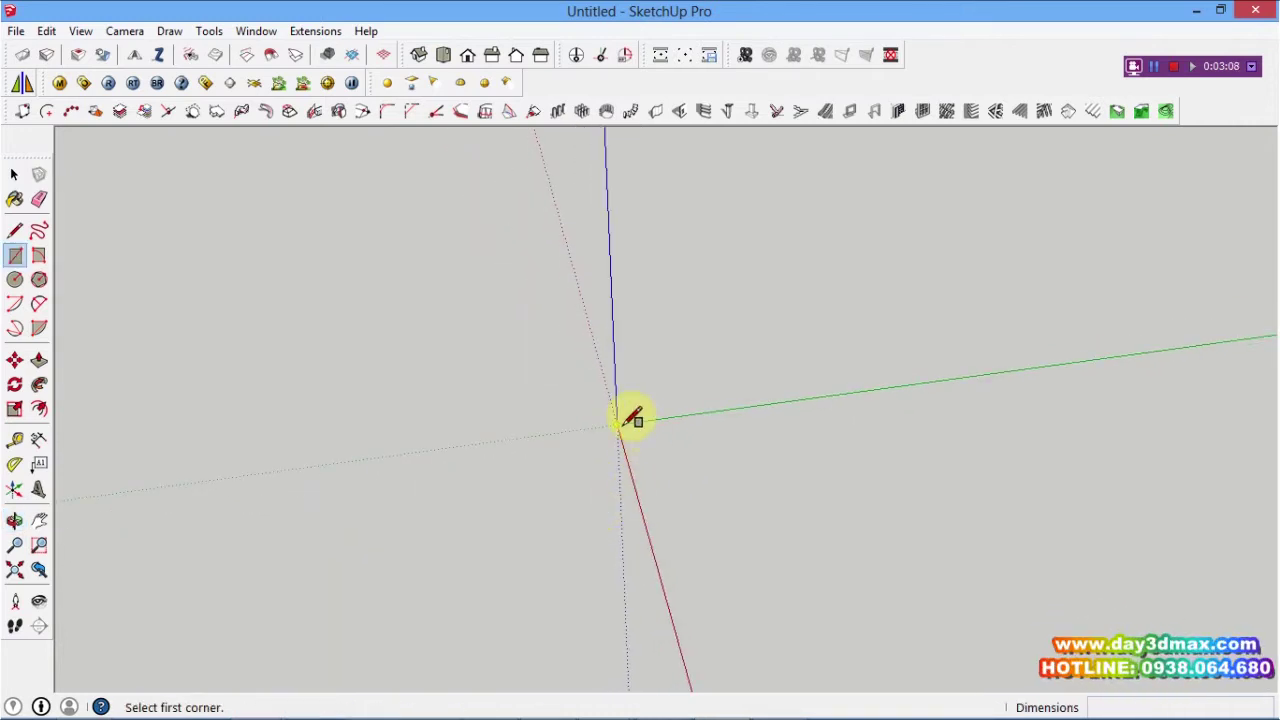
{"action": "left_click", "coordinate": [618, 425]}
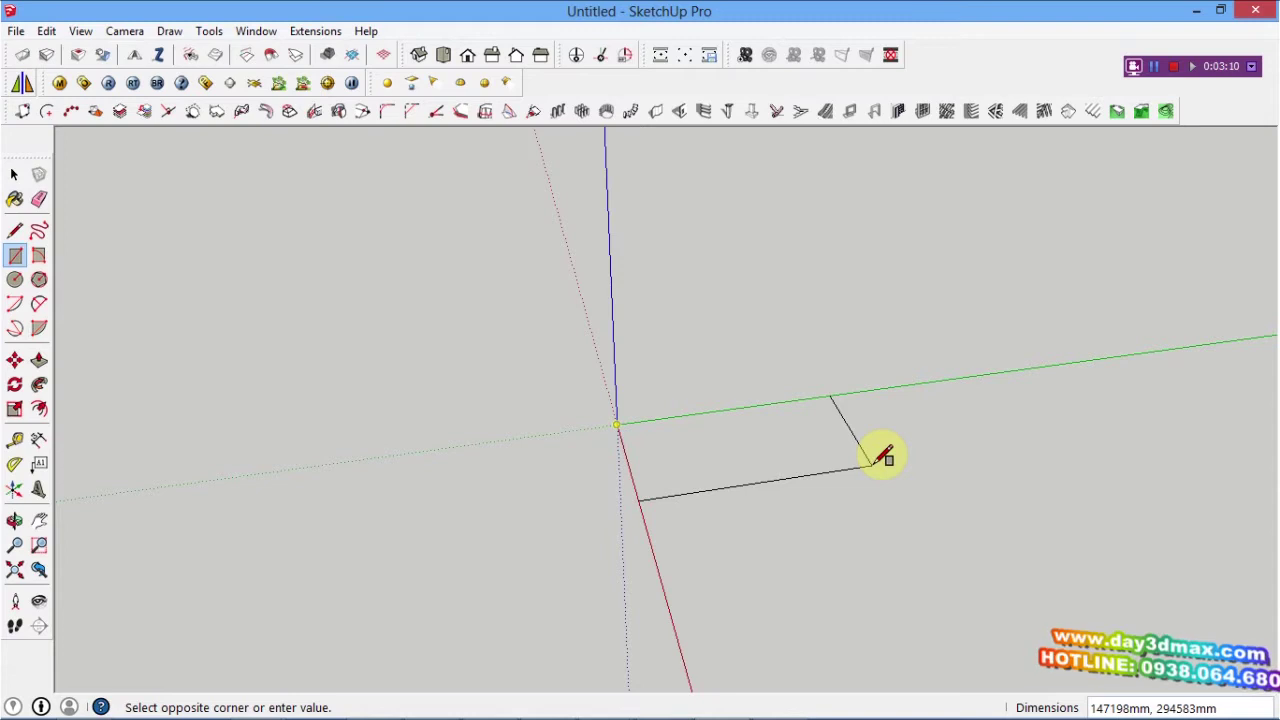
{"action": "type", "text": "0000"}
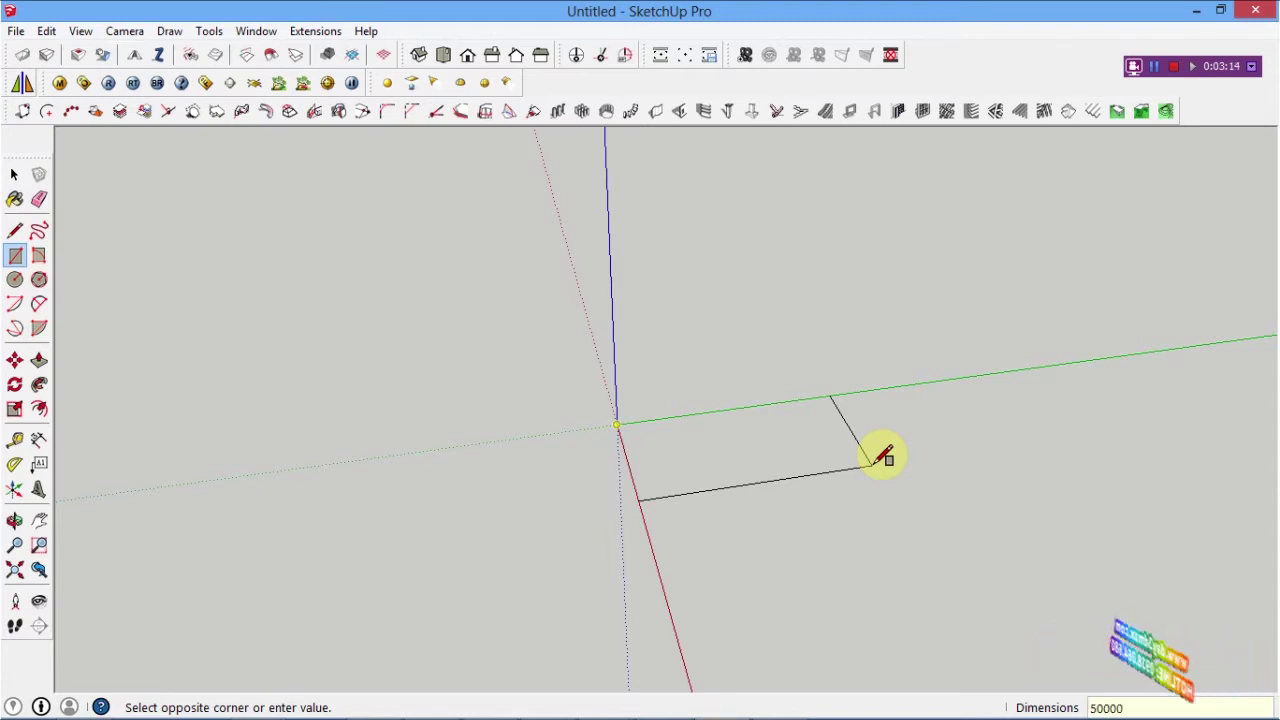
{"action": "type", "text": ","}
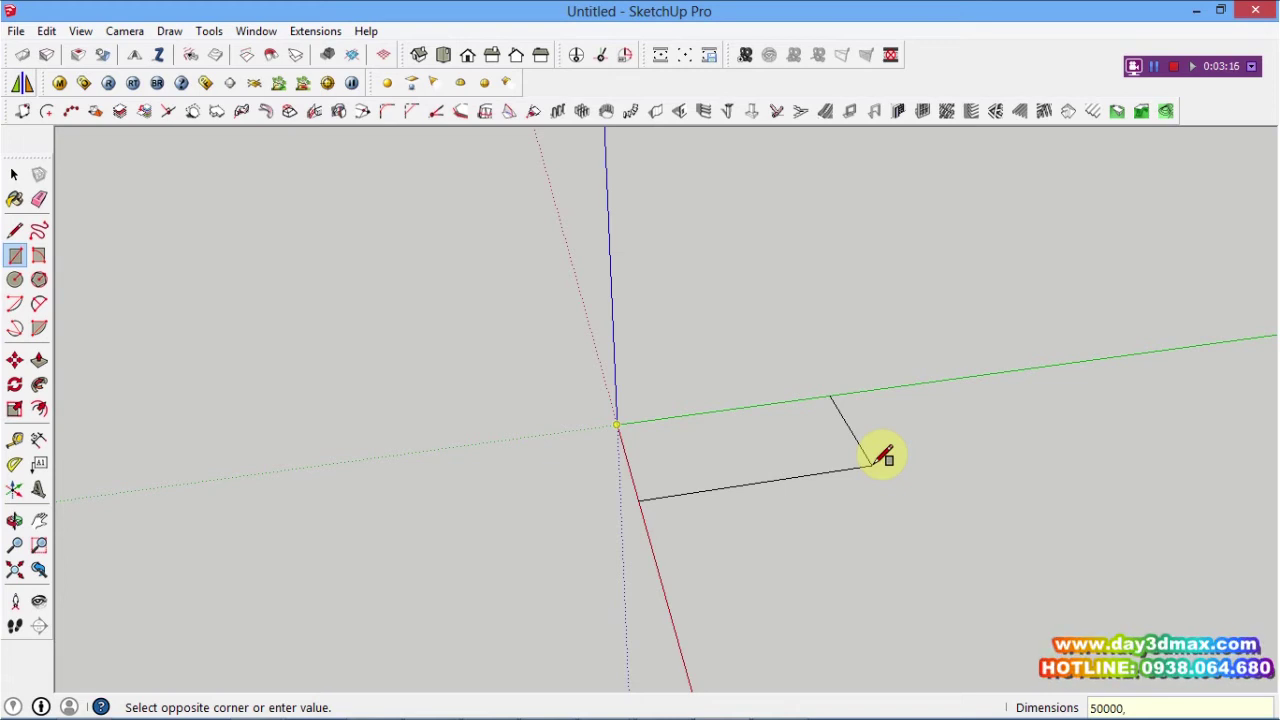
{"action": "type", "text": "150000"}
{"action": "key", "text": "Return"}
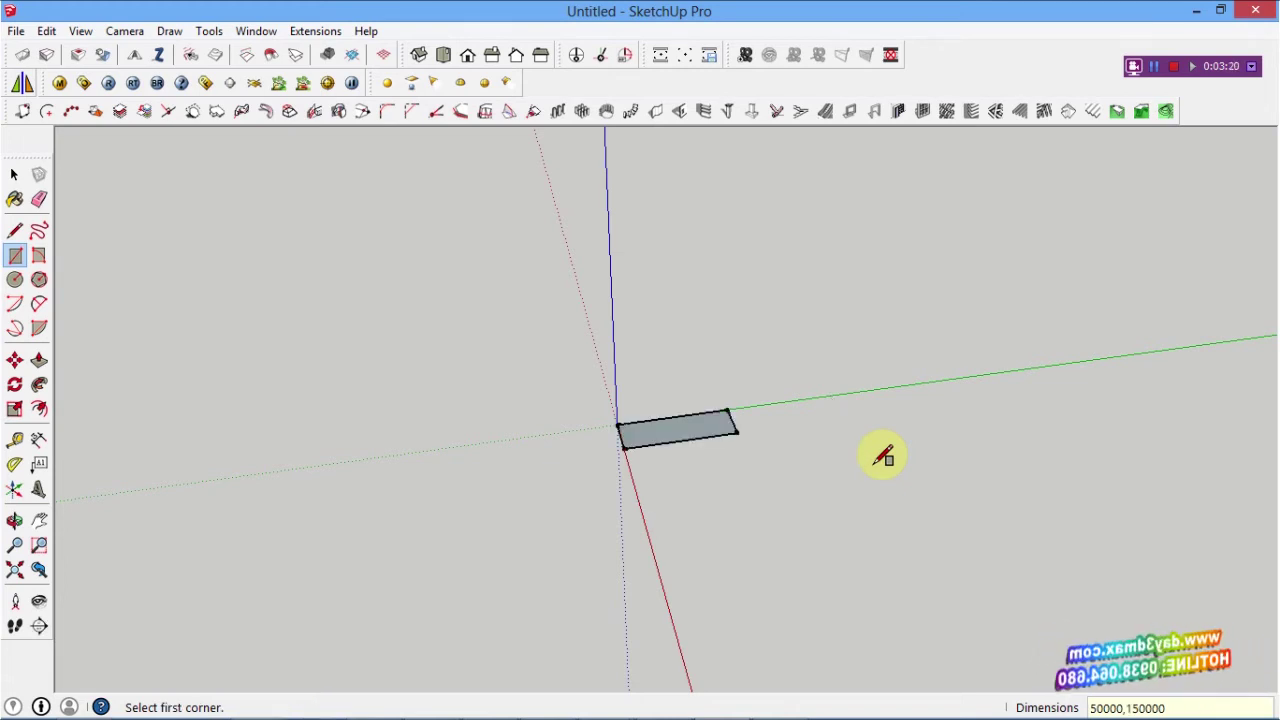
{"action": "scroll", "coordinate": [709, 420], "scroll_direction": "up", "scroll_amount": 2}
{"action": "scroll", "coordinate": [683, 422], "scroll_direction": "up", "scroll_amount": 3}
{"action": "key", "text": "space"}
{"action": "left_click", "coordinate": [676, 418]}
{"action": "key", "text": "p"}
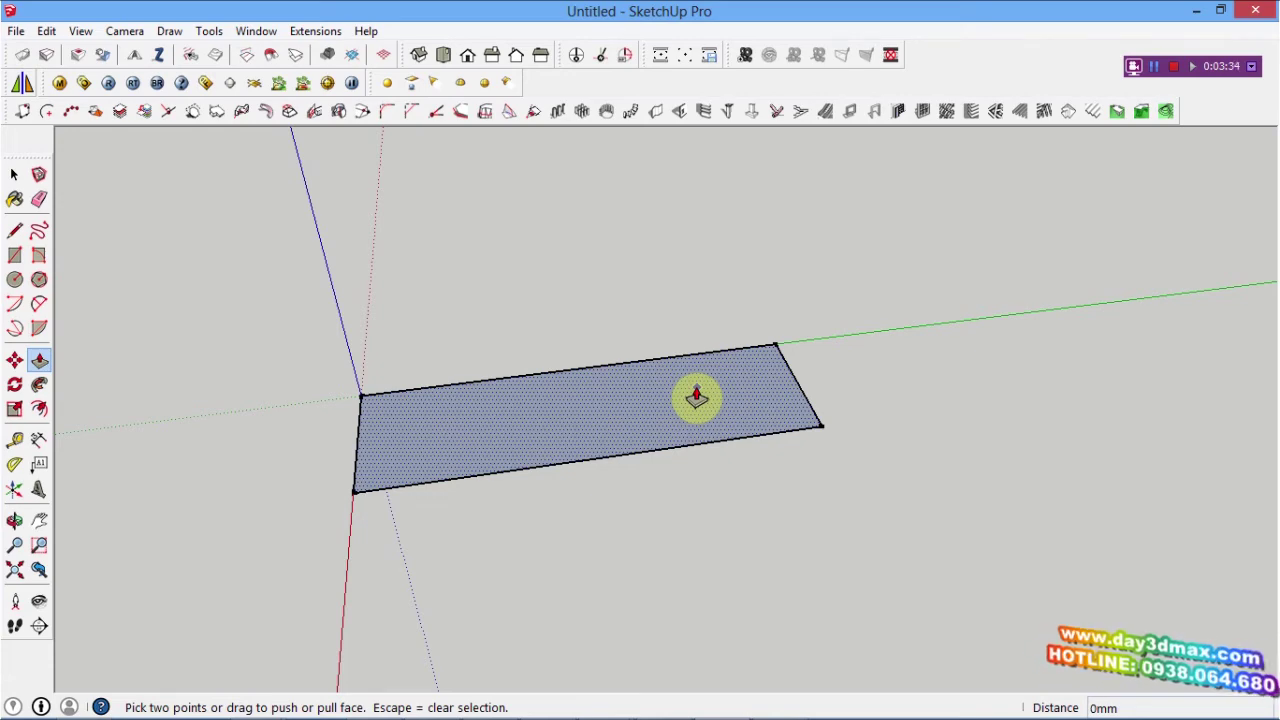
Pull the rectangle up 50000 mm into a solid box.
{"action": "left_click", "coordinate": [702, 402]}
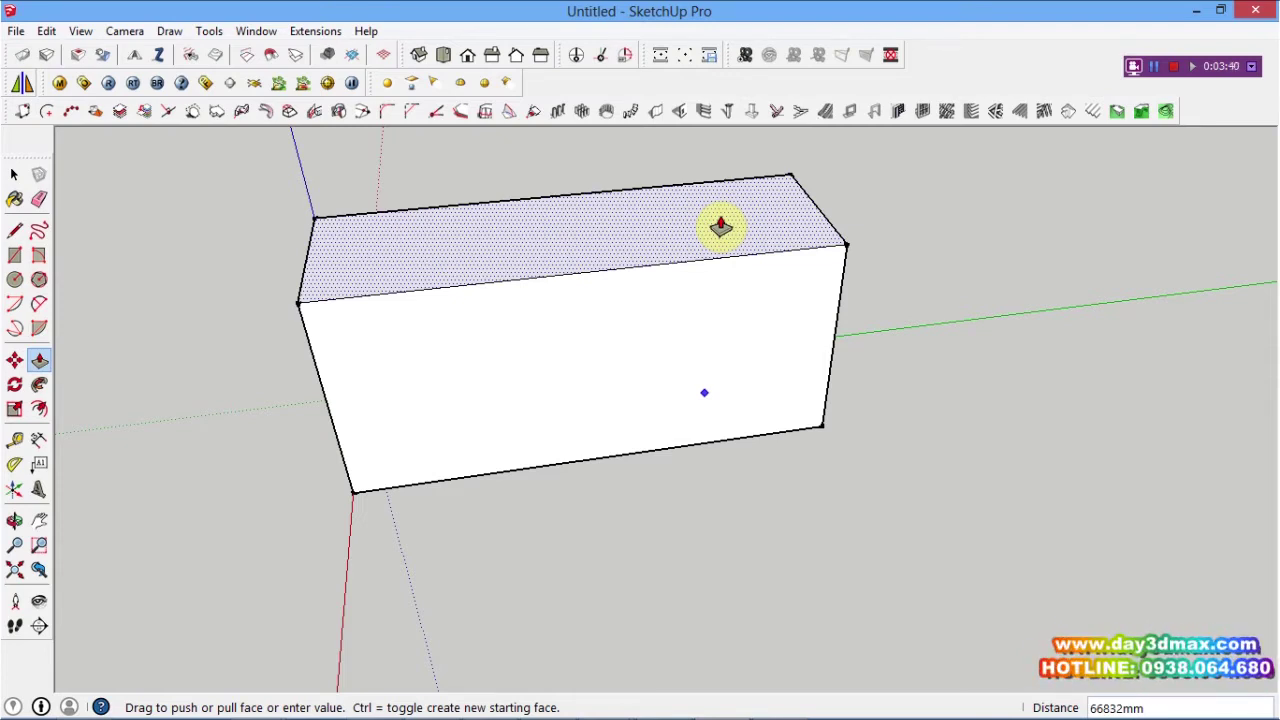
{"action": "type", "text": "5000"}
{"action": "key", "text": "Return"}
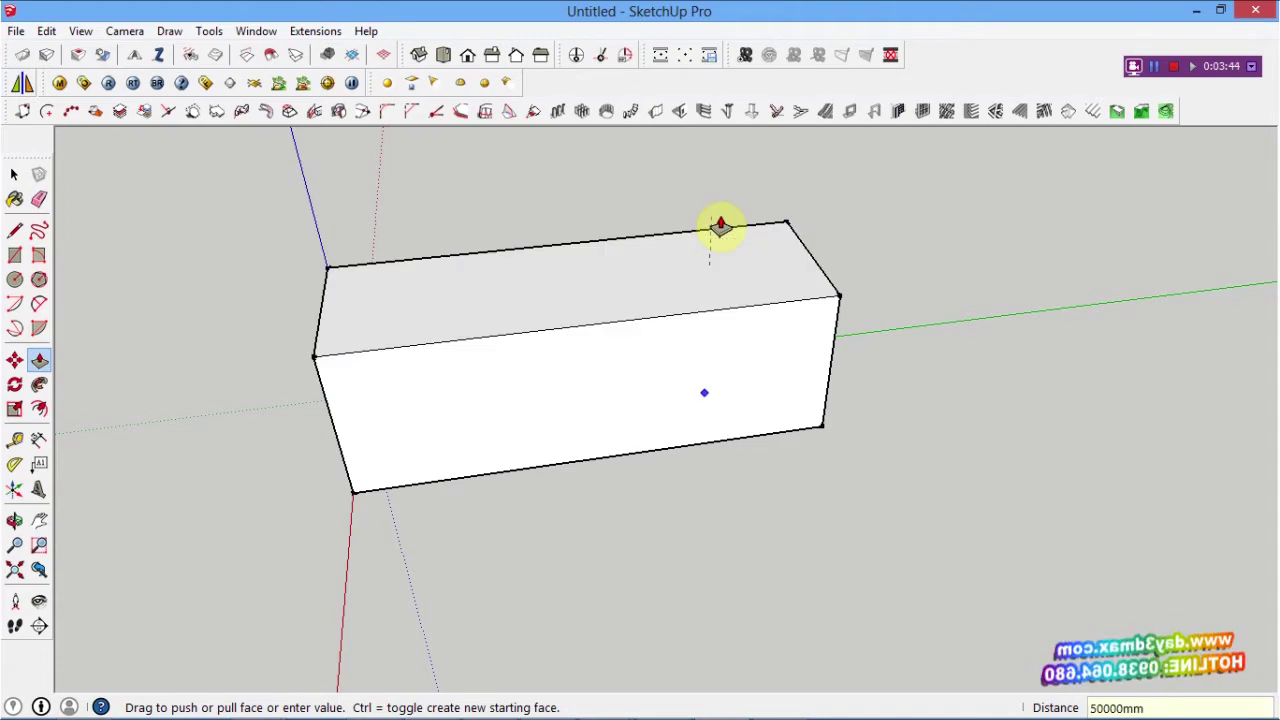
{"action": "scroll", "coordinate": [720, 228], "scroll_direction": "down", "scroll_amount": 3}
{"action": "scroll", "coordinate": [486, 329], "scroll_direction": "down", "scroll_amount": 2}
Window-select the whole box and orbit it into view.
{"action": "key", "text": "space"}
{"action": "left_click_drag", "start_coordinate": [403, 266], "coordinate": [816, 550]}
{"action": "mouse_move", "coordinate": [816, 554]}
{"action": "middle_mouse_down"}
{"action": "mouse_move", "coordinate": [494, 423]}
{"action": "mouse_move", "coordinate": [700, 460]}
{"action": "middle_mouse_up"}
{"action": "scroll", "coordinate": [494, 423], "scroll_direction": "up", "scroll_amount": 2}
{"action": "scroll", "coordinate": [624, 447], "scroll_direction": "up", "scroll_amount": 2}
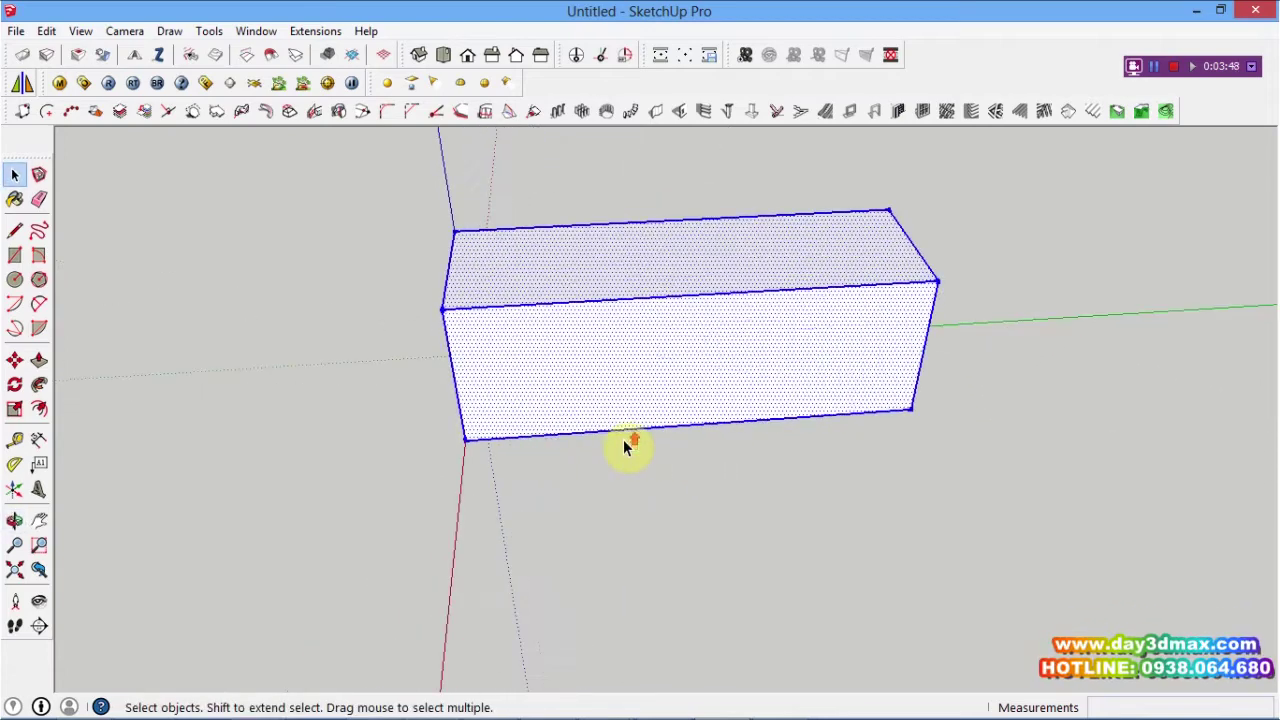
{"action": "key", "text": "t"}
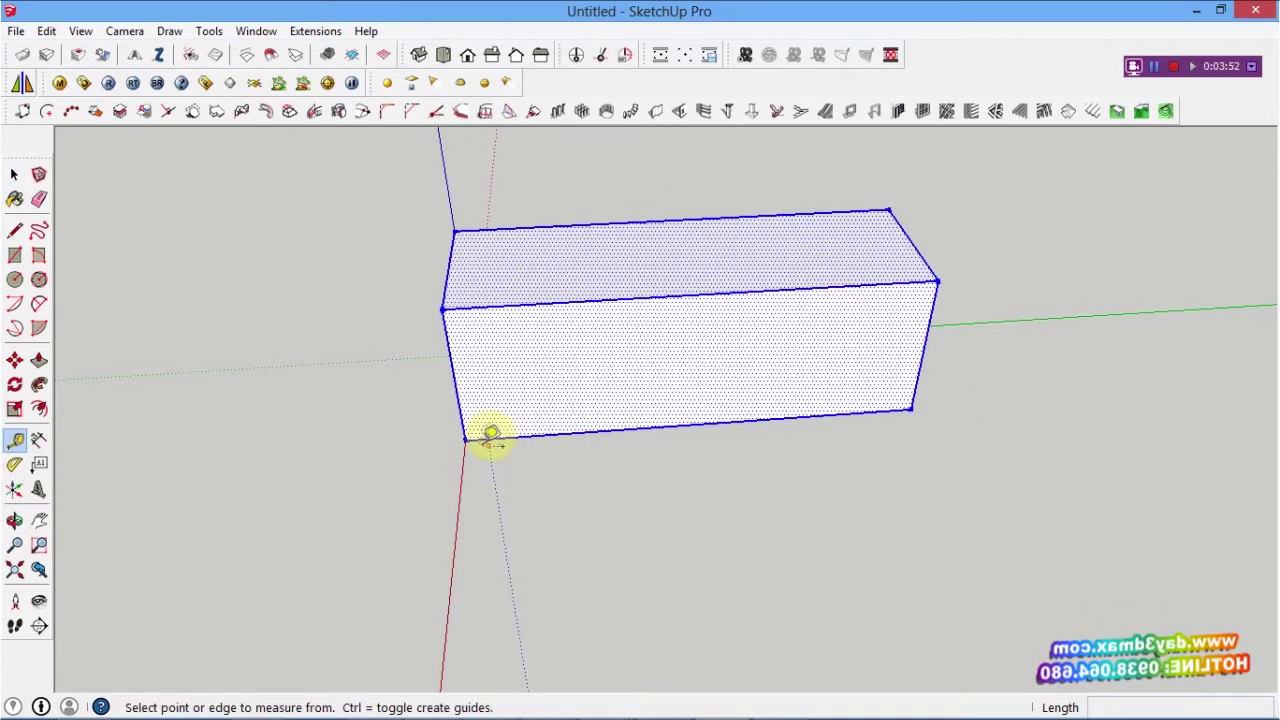
{"action": "left_click", "coordinate": [465, 439]}
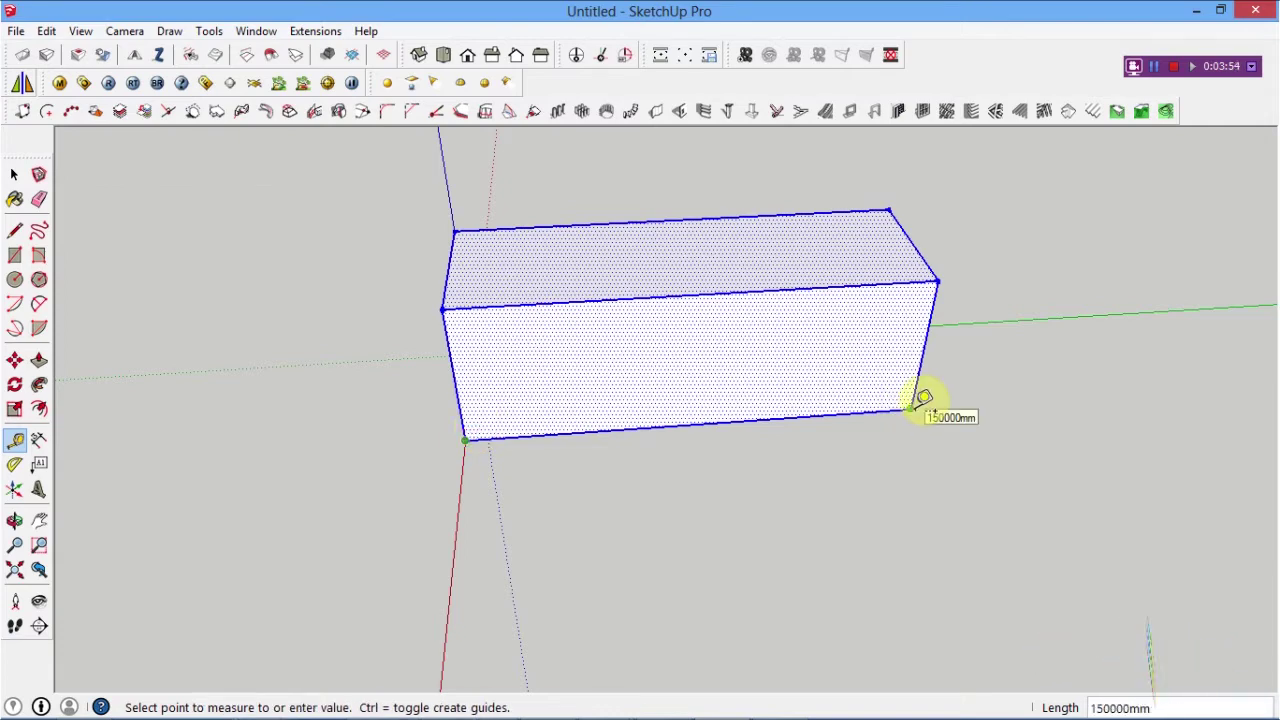
{"action": "scroll", "coordinate": [846, 451], "scroll_direction": "down", "scroll_amount": 3}
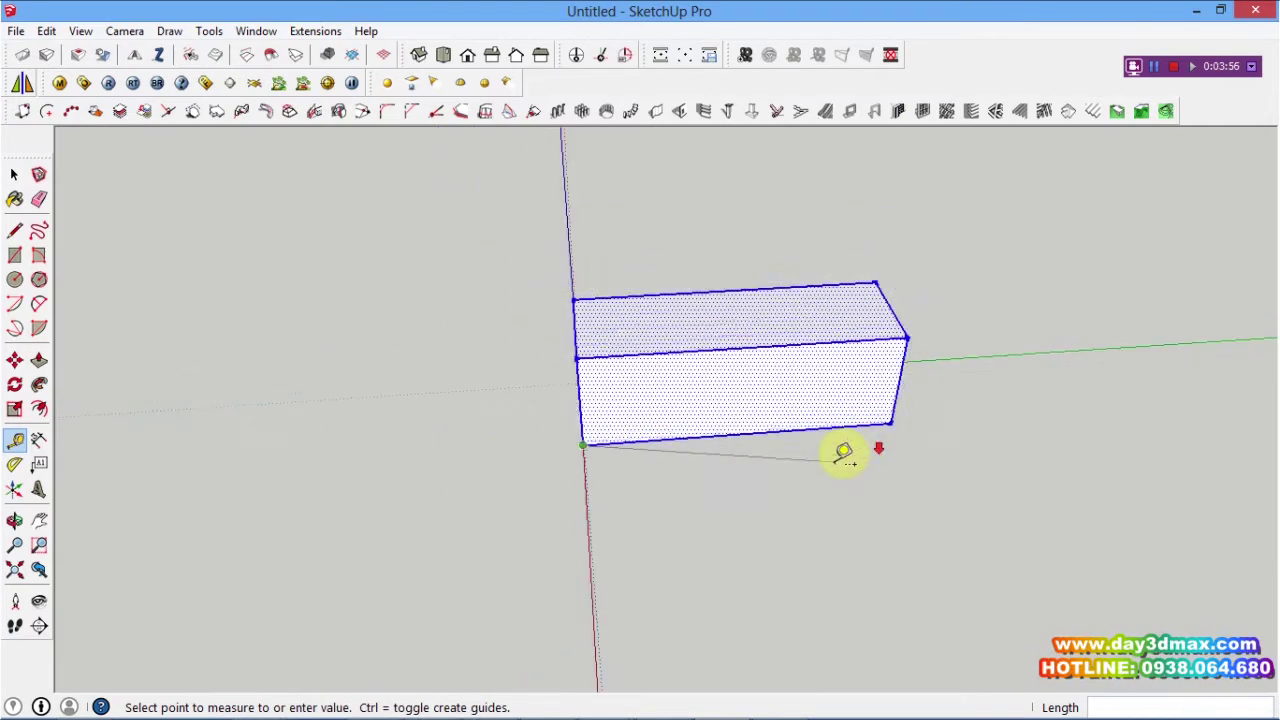
{"action": "scroll", "coordinate": [817, 457], "scroll_direction": "down", "scroll_amount": 2}
{"action": "key", "text": "space"}
{"action": "left_click_drag", "start_coordinate": [549, 271], "coordinate": [1051, 566]}
{"action": "mouse_move", "coordinate": [923, 506]}
{"action": "middle_mouse_down"}
{"action": "mouse_move", "coordinate": [909, 474]}
{"action": "mouse_move", "coordinate": [909, 520]}
{"action": "mouse_move", "coordinate": [946, 531]}
{"action": "mouse_move", "coordinate": [850, 510]}
{"action": "mouse_move", "coordinate": [823, 423]}
{"action": "mouse_move", "coordinate": [686, 394]}
{"action": "mouse_move", "coordinate": [729, 437]}
{"action": "middle_mouse_up"}
Copy the box's right-end vertical edge 50000 mm along the green axis.
{"action": "left_click", "coordinate": [681, 383]}
{"action": "left_click", "coordinate": [672, 373]}
{"action": "key", "text": "m"}
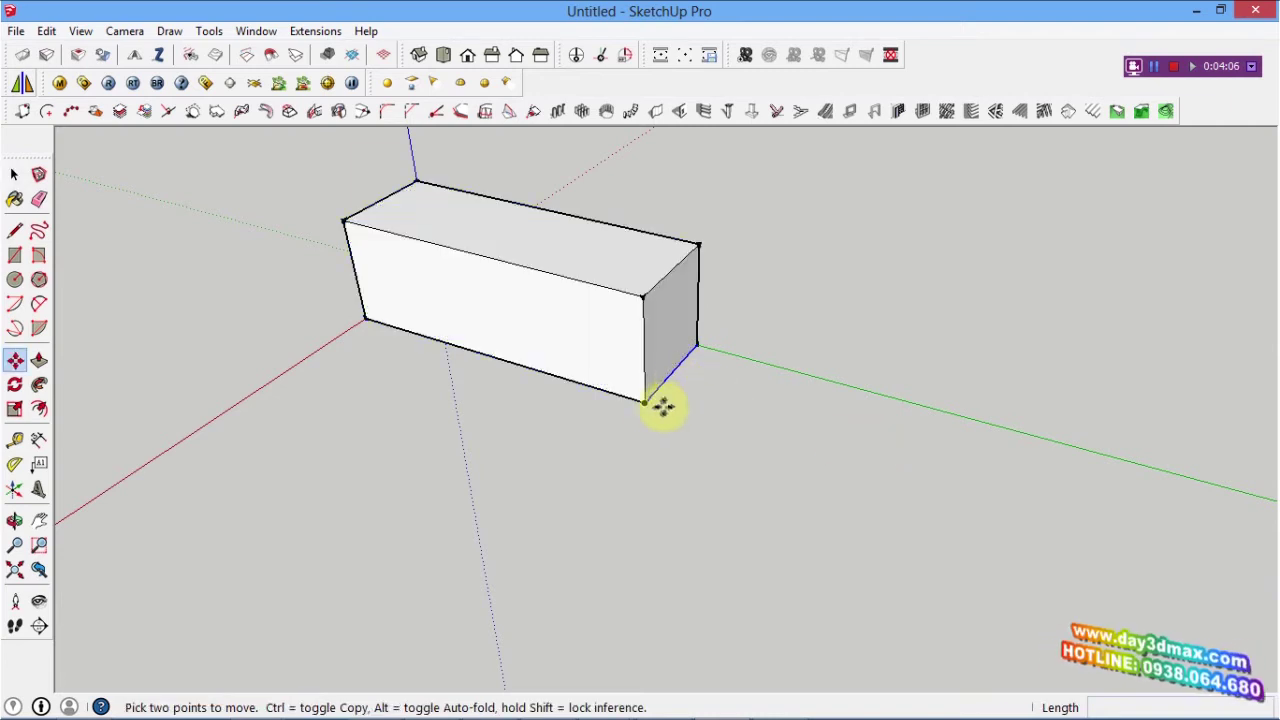
{"action": "key", "text": "space"}
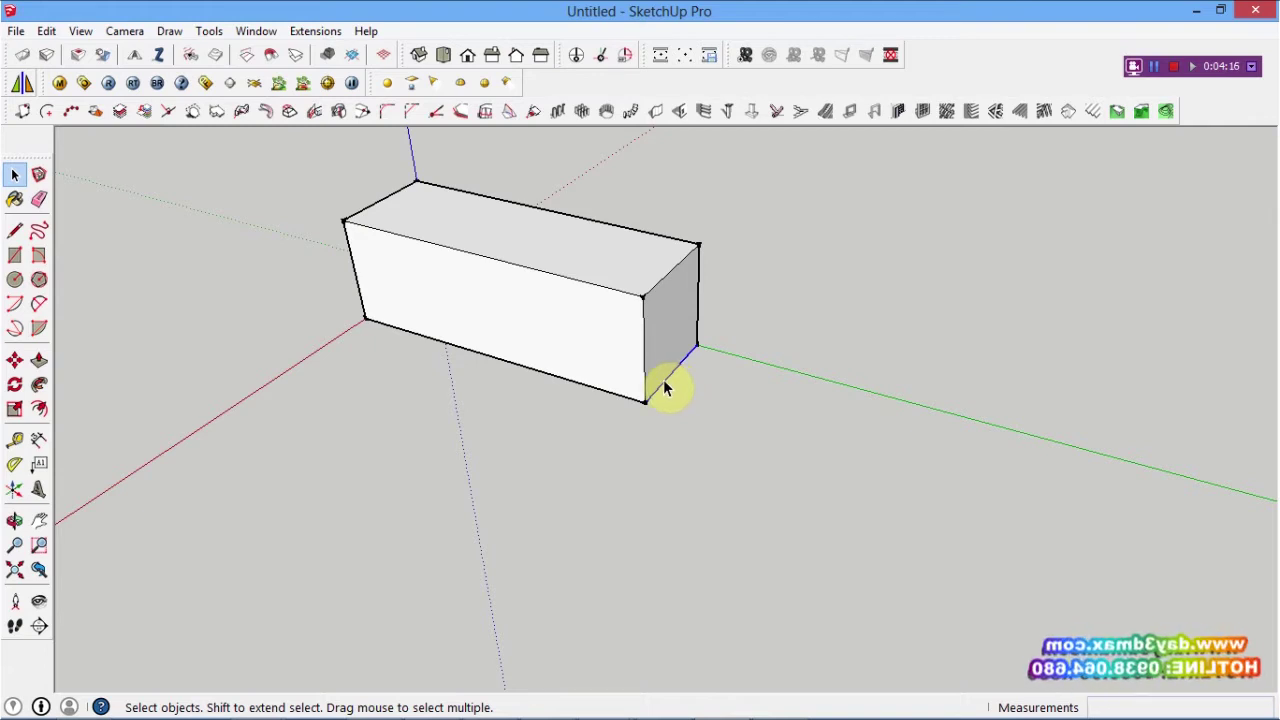
{"action": "key", "text": "m"}
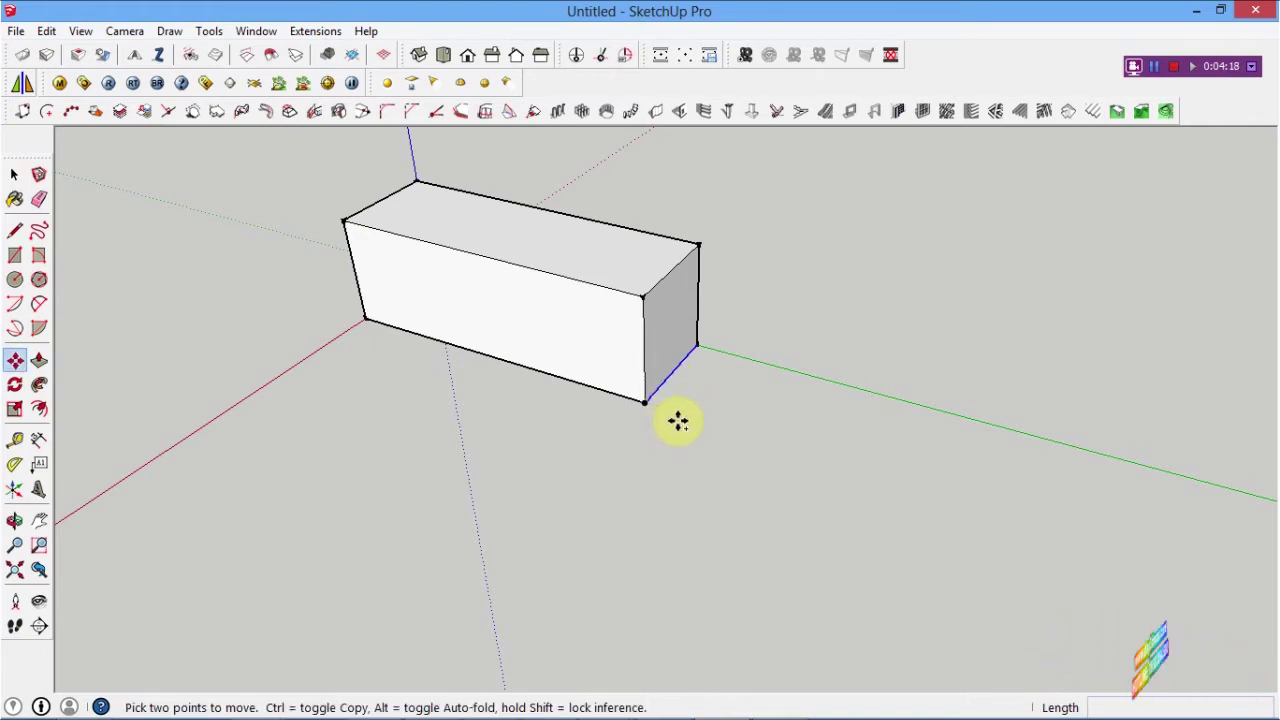
{"action": "key", "text": "ctrl"}
{"action": "left_click", "coordinate": [678, 421]}
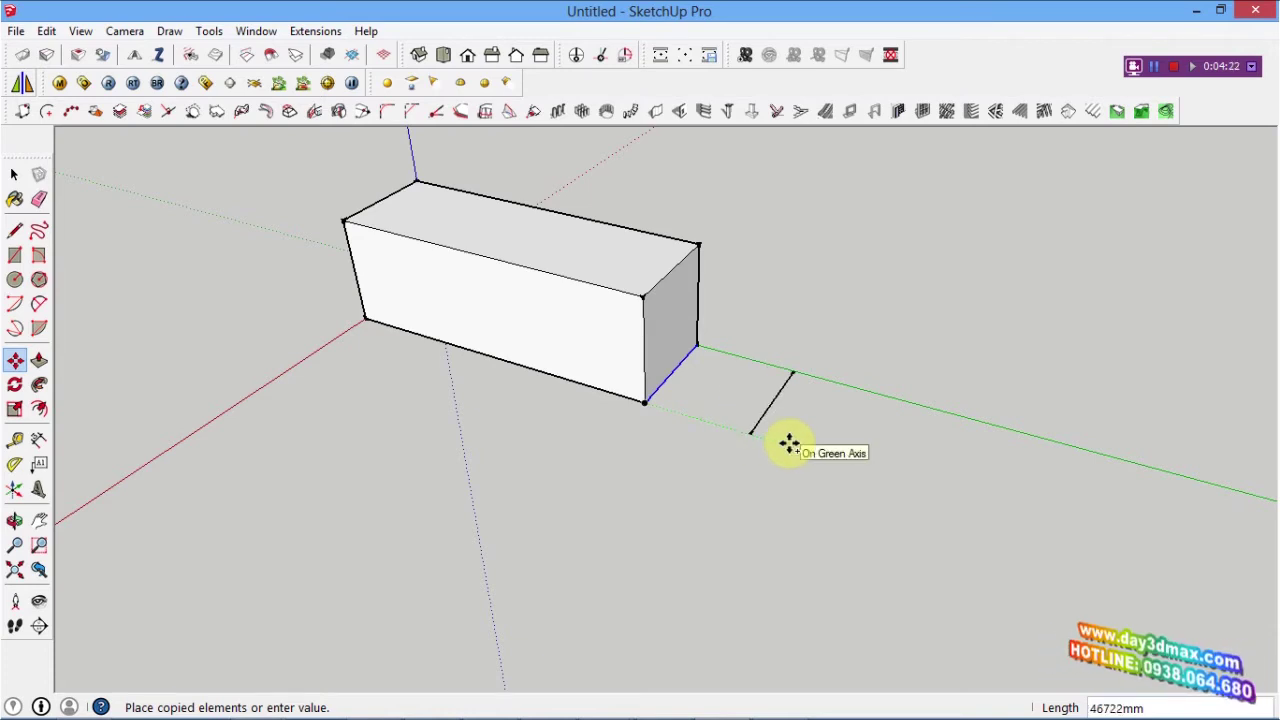
{"action": "type", "text": "00"}
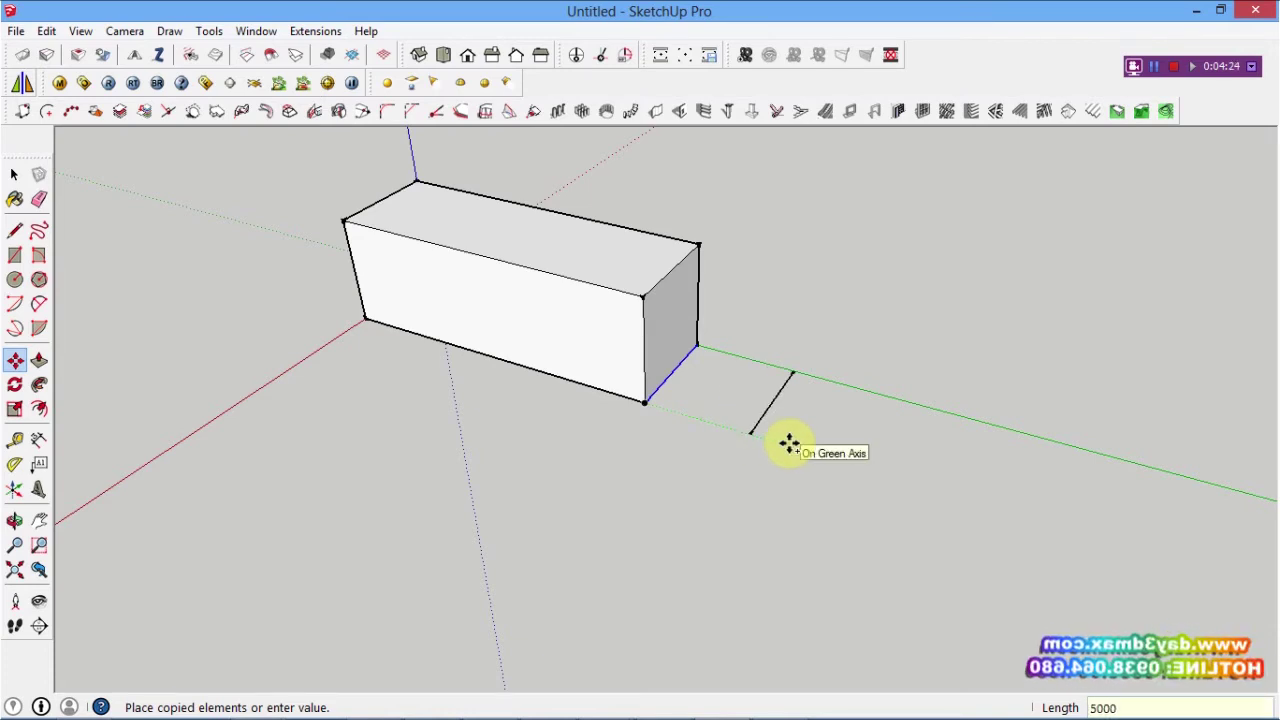
{"action": "type", "text": "0"}
{"action": "key", "text": "Return"}
Pull back the view and window-select the whole box.
{"action": "mouse_move", "coordinate": [829, 443]}
{"action": "middle_mouse_down"}
{"action": "mouse_move", "coordinate": [694, 471]}
{"action": "mouse_move", "coordinate": [317, 208]}
{"action": "middle_mouse_up"}
{"action": "key", "text": "space"}
{"action": "mouse_move", "coordinate": [391, 211]}
{"action": "left_mouse_down"}
{"action": "mouse_move", "coordinate": [677, 477]}
{"action": "mouse_move", "coordinate": [743, 518]}
{"action": "left_mouse_up"}
{"action": "mouse_move", "coordinate": [323, 200]}
{"action": "left_mouse_down"}
{"action": "mouse_move", "coordinate": [386, 277]}
{"action": "mouse_move", "coordinate": [733, 477]}
{"action": "left_mouse_up"}
{"action": "scroll", "coordinate": [563, 420], "scroll_direction": "up", "scroll_amount": 1}
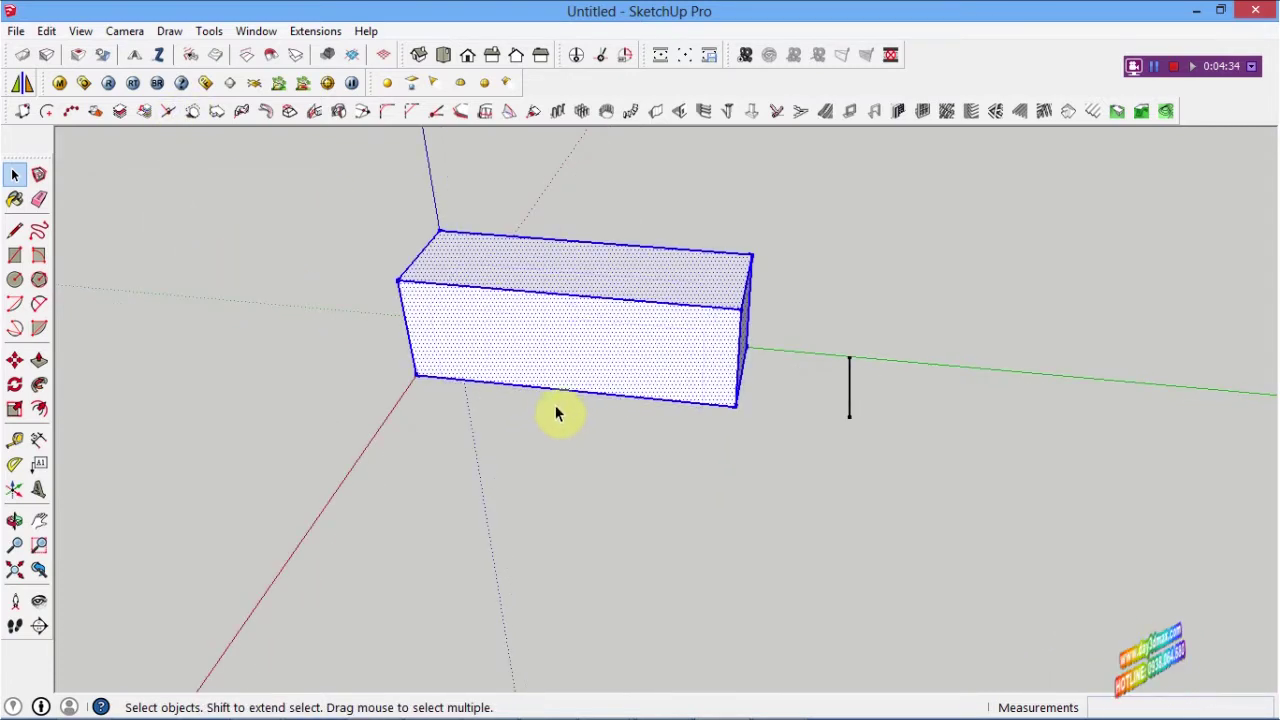
Copy the box once along the green axis with Move and Ctrl.
{"action": "key", "text": "m"}
{"action": "key", "text": "ctrl"}
{"action": "left_click", "coordinate": [414, 374]}
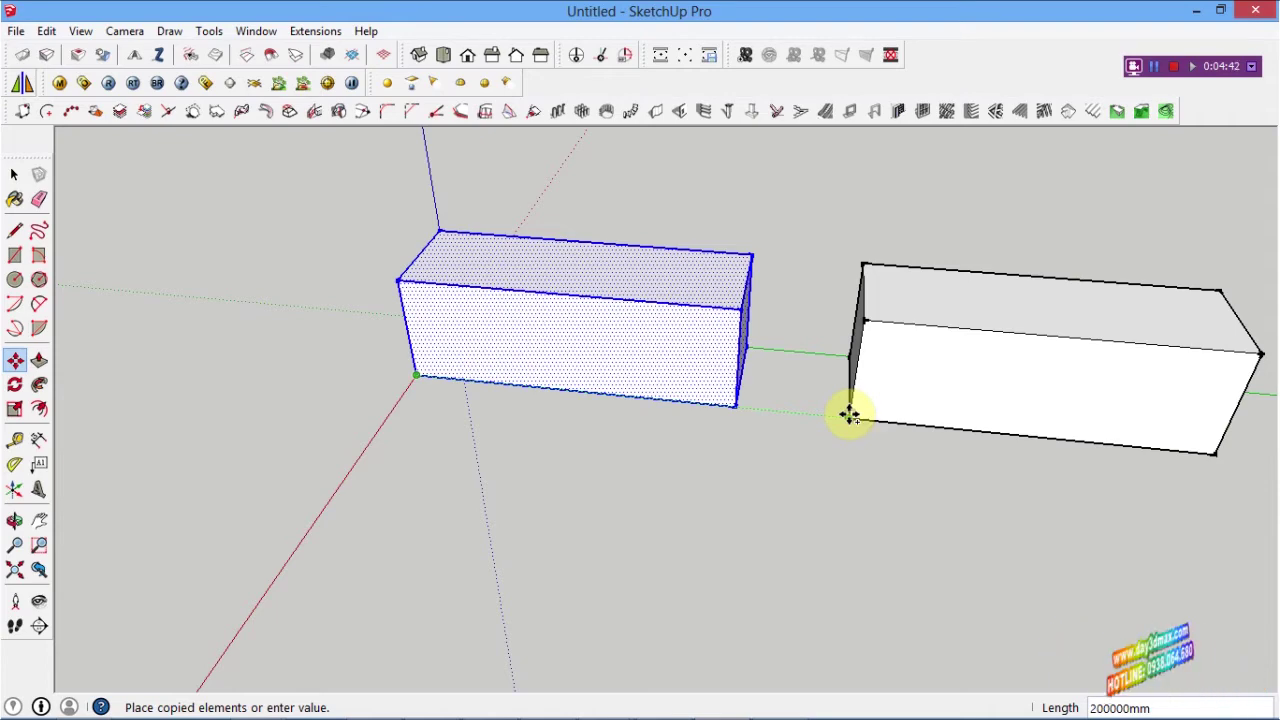
{"action": "key", "text": "Return"}
Multiply the copy into a row of 20 boxes with a 20x array.
{"action": "scroll", "coordinate": [789, 397], "scroll_direction": "down", "scroll_amount": 2}
{"action": "scroll", "coordinate": [783, 406], "scroll_direction": "down", "scroll_amount": 2}
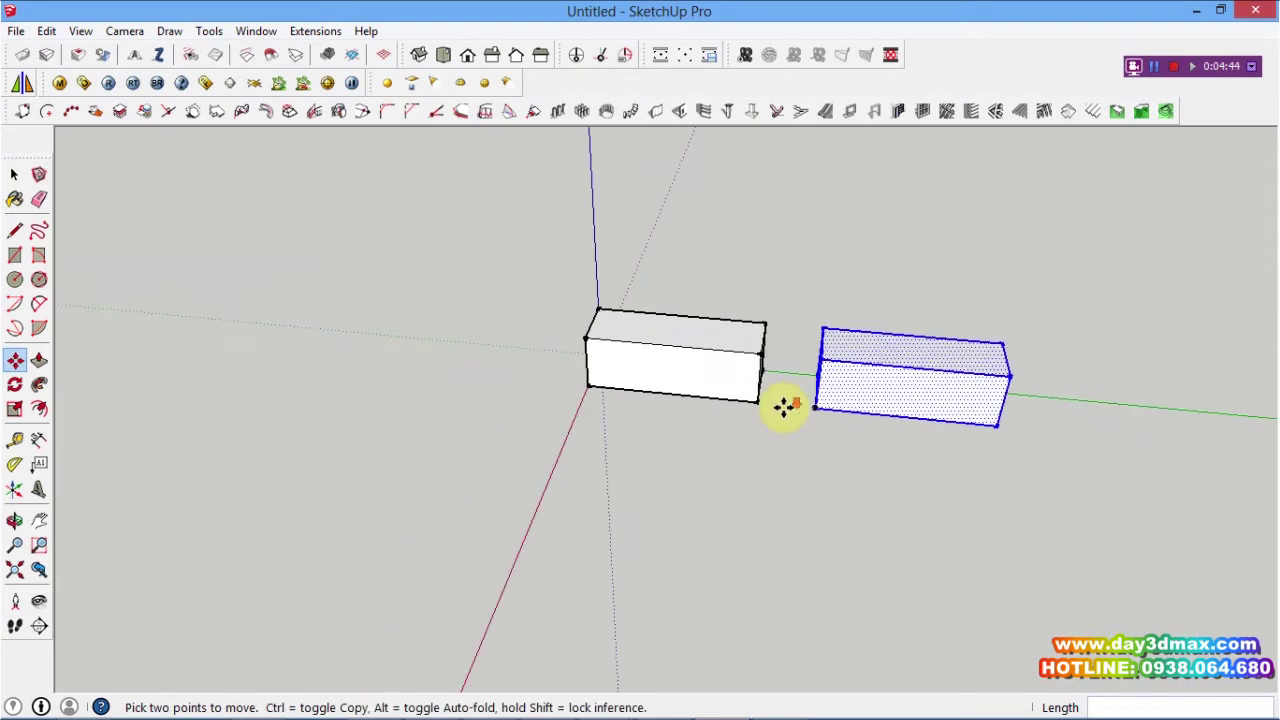
{"action": "scroll", "coordinate": [793, 408], "scroll_direction": "down", "scroll_amount": 2}
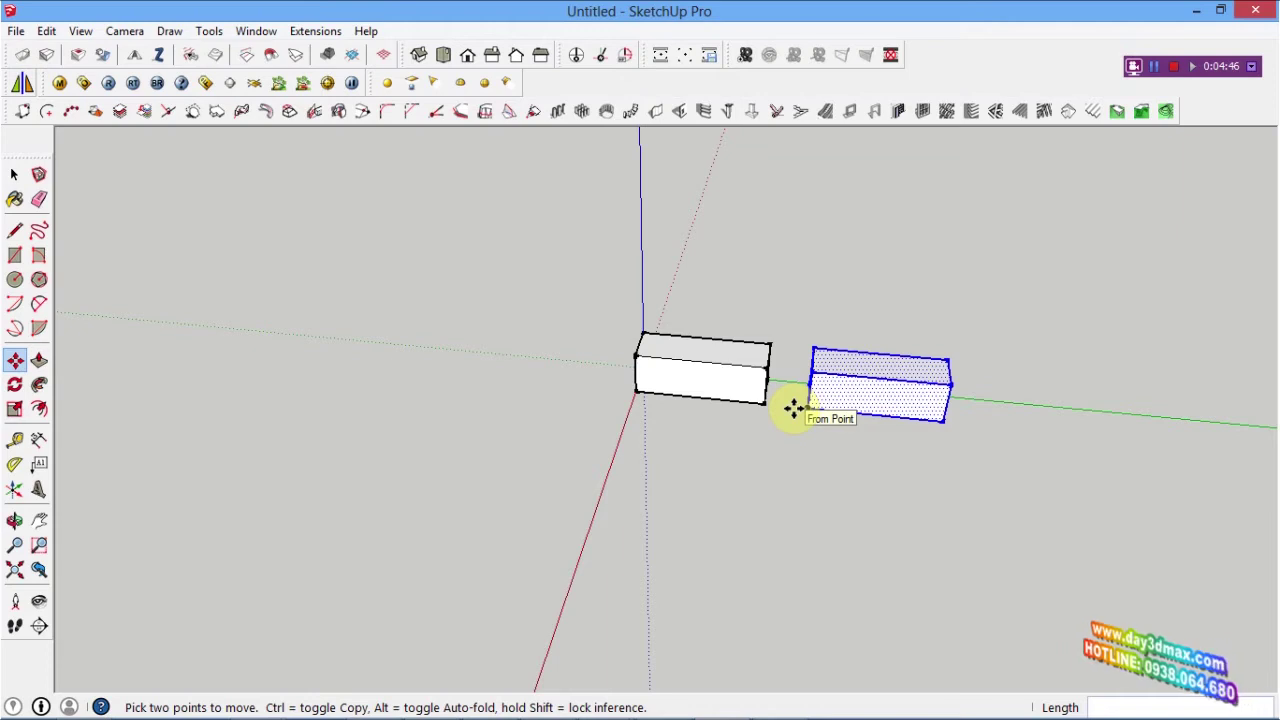
{"action": "type", "text": "20"}
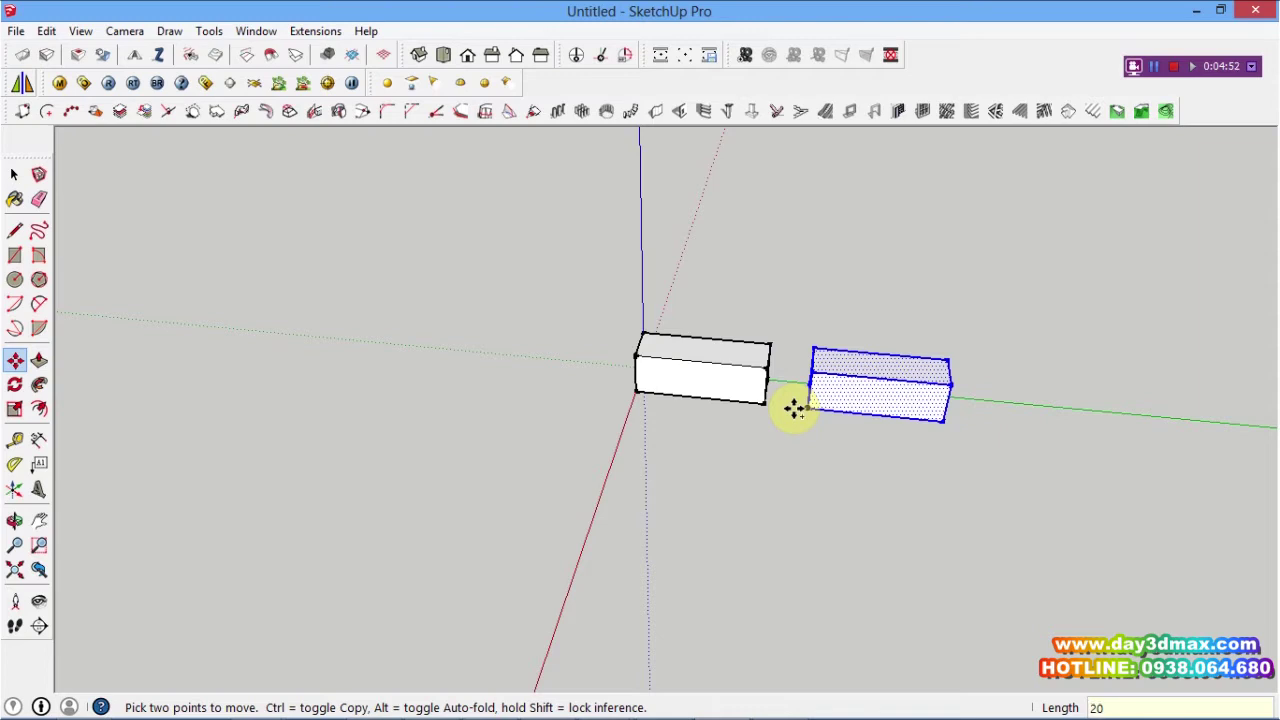
{"action": "type", "text": "20x"}
{"action": "key", "text": "Return"}
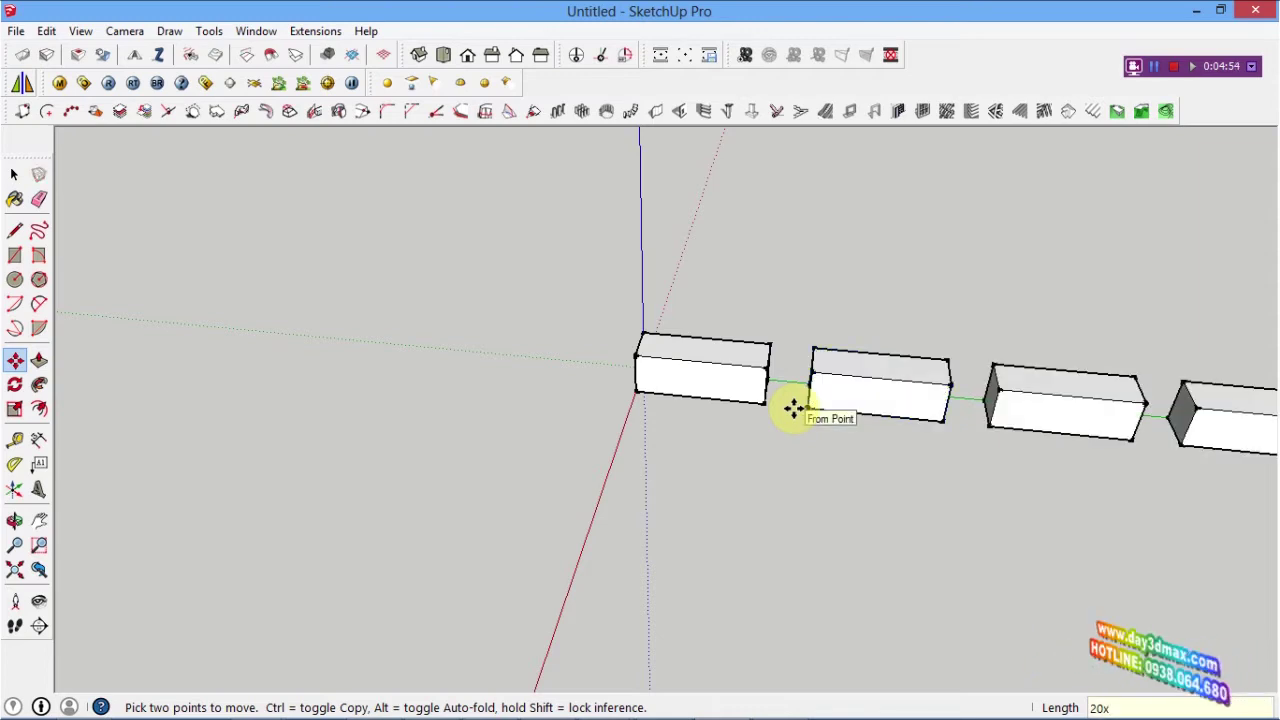
{"action": "scroll", "coordinate": [394, 314], "scroll_direction": "down", "scroll_amount": 1}
{"action": "scroll", "coordinate": [394, 314], "scroll_direction": "down", "scroll_amount": 2}
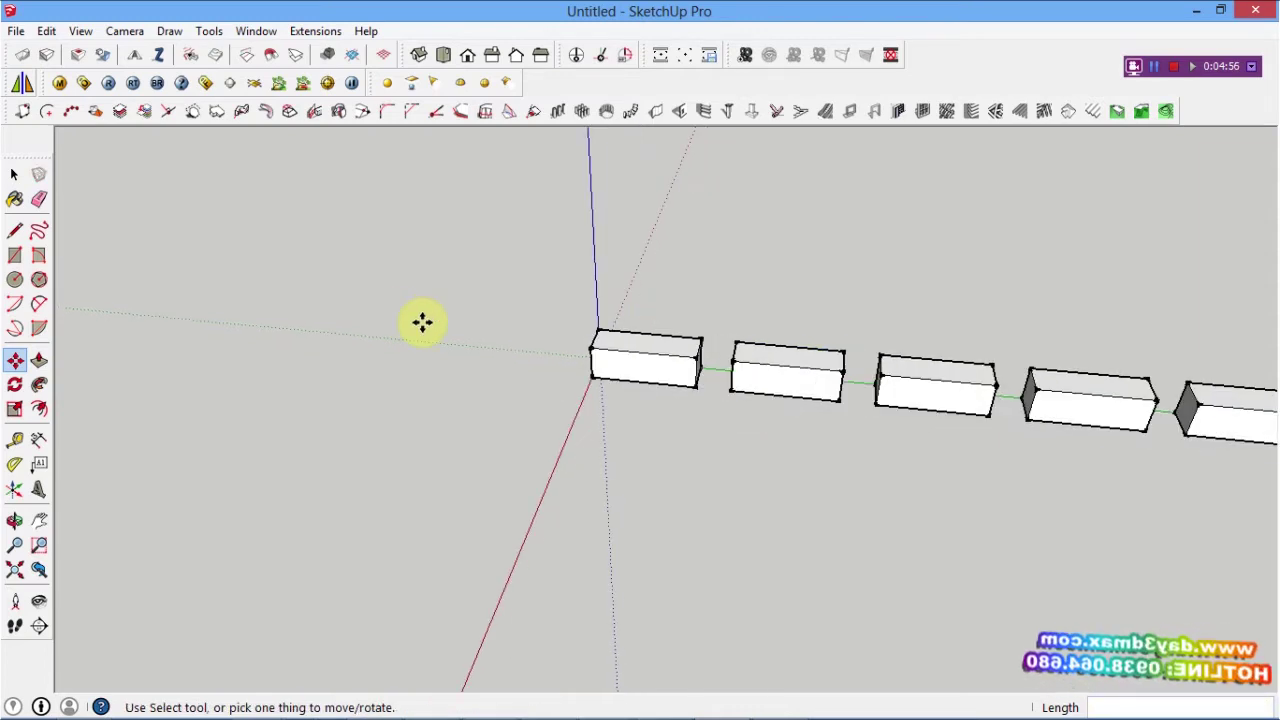
Window-select every arrayed copy except the first box and delete them.
{"action": "middle_click_drag", "start_coordinate": [394, 391], "coordinate": [623, 443]}
{"action": "scroll", "coordinate": [711, 454], "scroll_direction": "down", "scroll_amount": 3}
{"action": "mouse_move", "coordinate": [711, 454]}
{"action": "middle_mouse_down"}
{"action": "mouse_move", "coordinate": [631, 507]}
{"action": "mouse_move", "coordinate": [574, 523]}
{"action": "middle_mouse_up"}
{"action": "scroll", "coordinate": [574, 523], "scroll_direction": "down", "scroll_amount": 2}
{"action": "mouse_move", "coordinate": [335, 255]}
{"action": "middle_mouse_down"}
{"action": "mouse_move", "coordinate": [743, 351]}
{"action": "mouse_move", "coordinate": [623, 386]}
{"action": "middle_mouse_up"}
{"action": "left_click_drag", "start_coordinate": [1150, 311], "coordinate": [505, 562]}
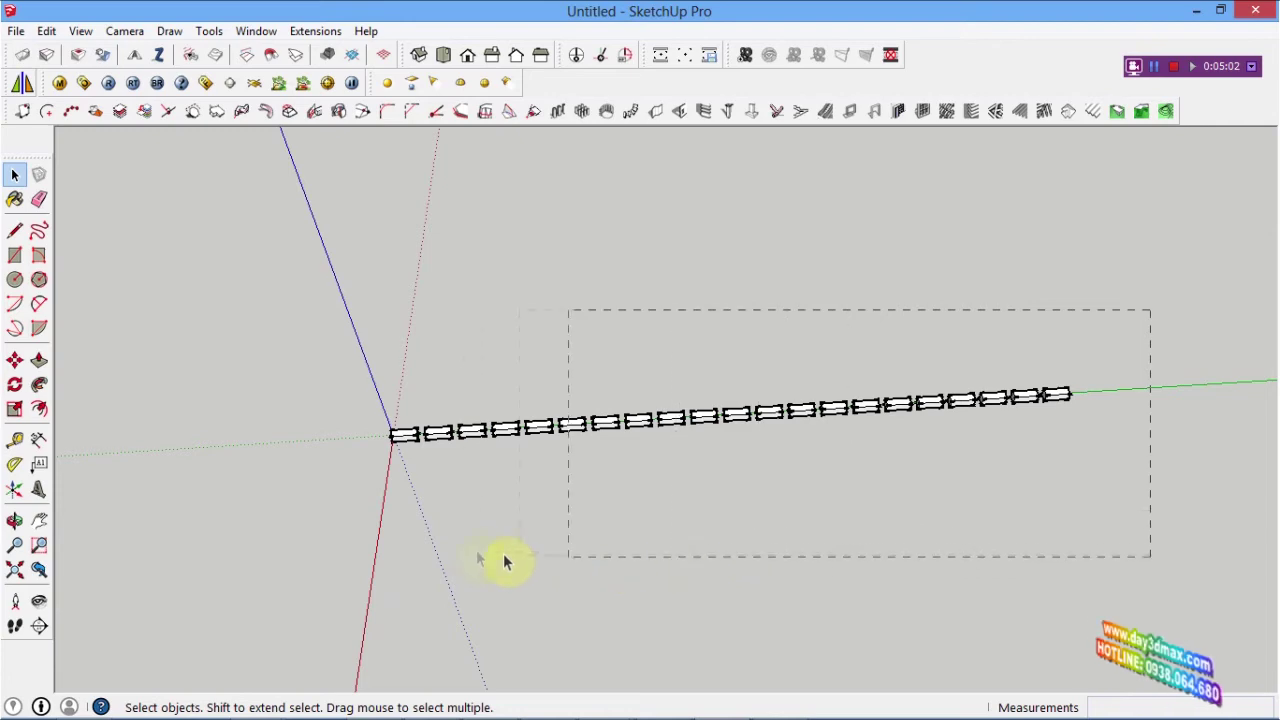
{"action": "left_click_drag", "start_coordinate": [425, 545], "coordinate": [424, 540]}
{"action": "scroll", "coordinate": [430, 432], "scroll_direction": "up", "scroll_amount": 3}
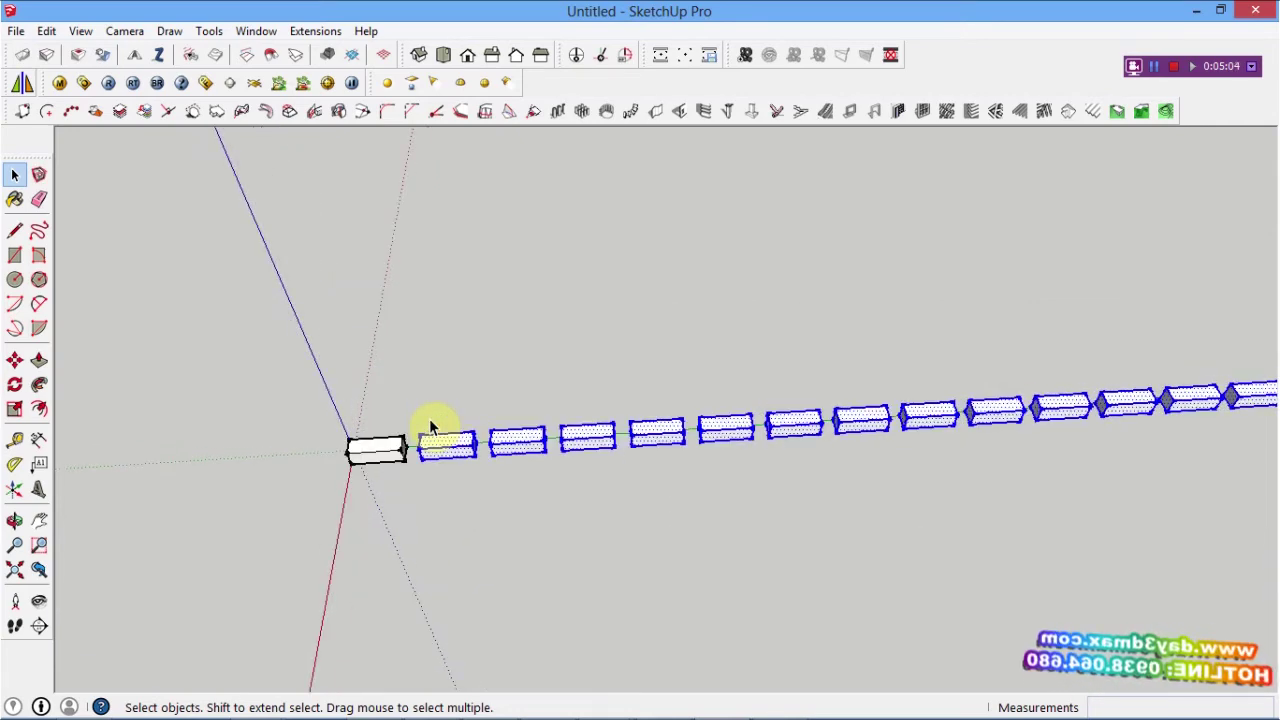
{"action": "key", "text": "Delete"}
Orbit around the remaining box and window-select it.
{"action": "mouse_move", "coordinate": [430, 452]}
{"action": "middle_mouse_down"}
{"action": "mouse_move", "coordinate": [391, 491]}
{"action": "mouse_move", "coordinate": [400, 471]}
{"action": "mouse_move", "coordinate": [334, 408]}
{"action": "mouse_move", "coordinate": [432, 397]}
{"action": "mouse_move", "coordinate": [449, 463]}
{"action": "middle_mouse_up"}
{"action": "scroll", "coordinate": [368, 486], "scroll_direction": "up", "scroll_amount": 2}
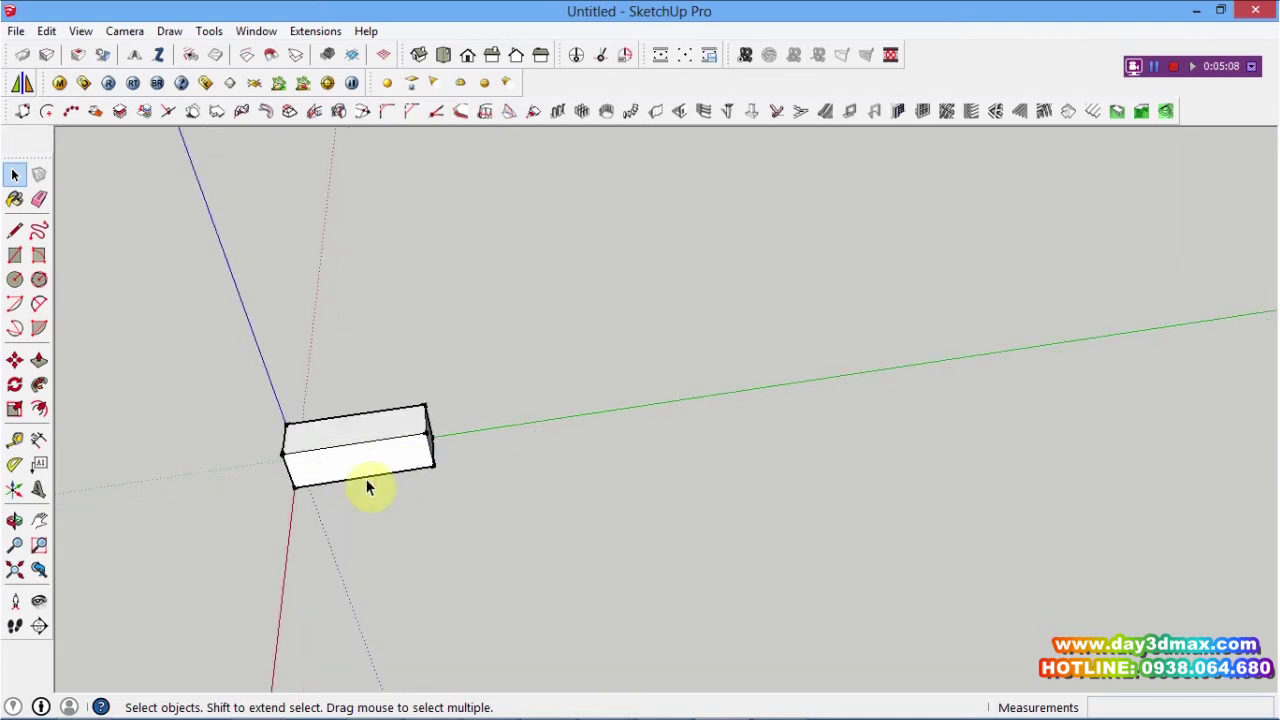
{"action": "left_click_drag", "start_coordinate": [205, 366], "coordinate": [604, 566]}
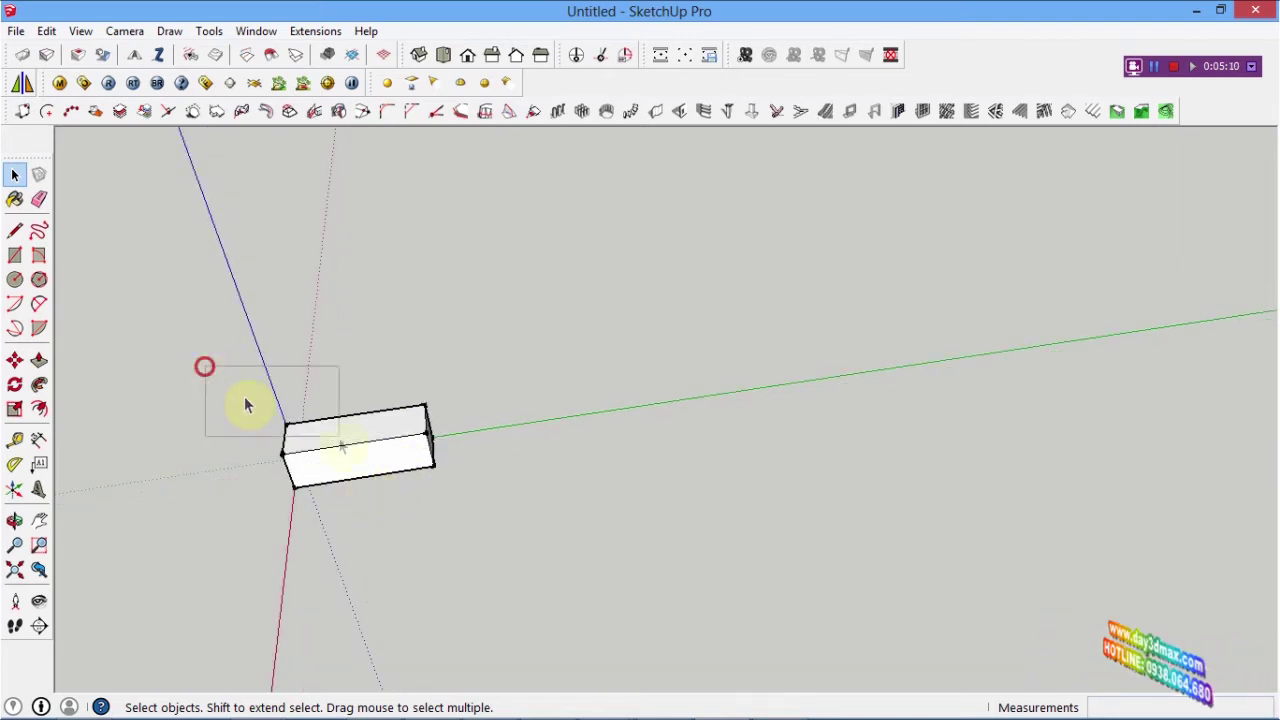
{"action": "mouse_move", "coordinate": [320, 543]}
{"action": "middle_mouse_down"}
{"action": "mouse_move", "coordinate": [309, 514]}
{"action": "mouse_move", "coordinate": [334, 486]}
{"action": "mouse_move", "coordinate": [299, 484]}
{"action": "middle_mouse_up"}
{"action": "key", "text": "m"}
{"action": "mouse_move", "coordinate": [660, 463]}
{"action": "middle_mouse_down"}
{"action": "mouse_move", "coordinate": [623, 500]}
{"action": "mouse_move", "coordinate": [580, 480]}
{"action": "middle_mouse_up"}
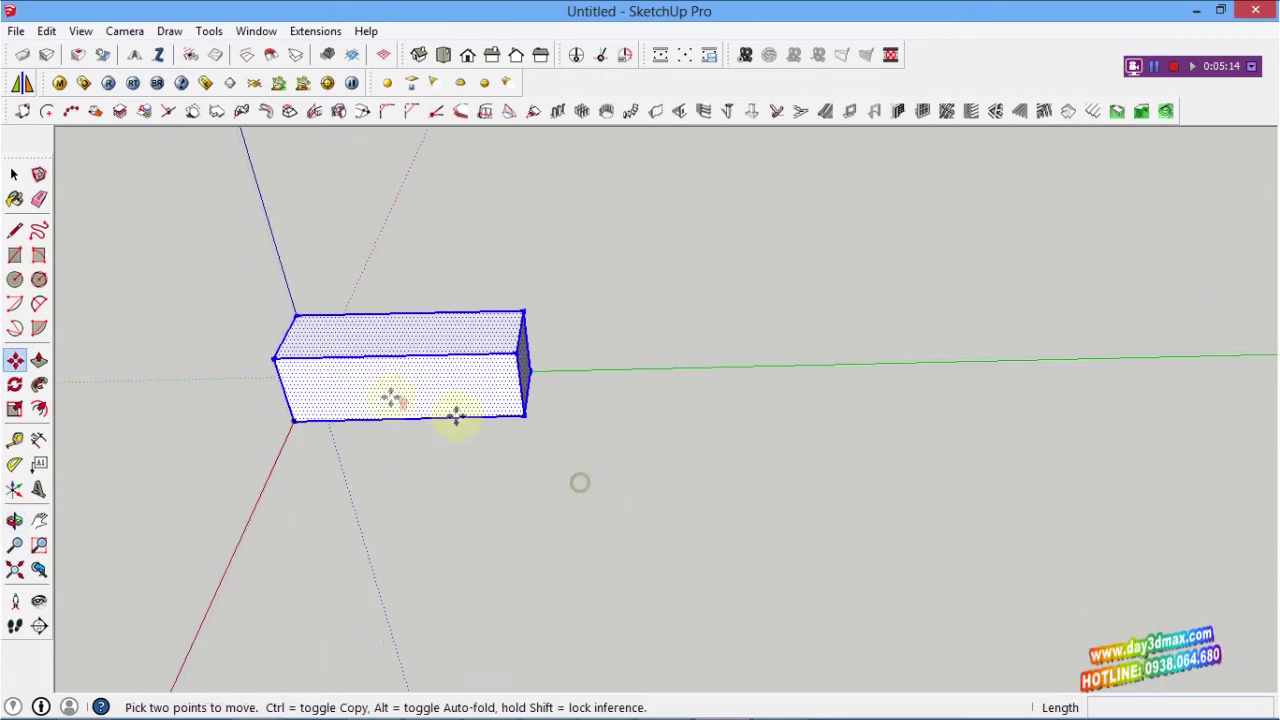
{"action": "scroll", "coordinate": [457, 414], "scroll_direction": "up", "scroll_amount": 1}
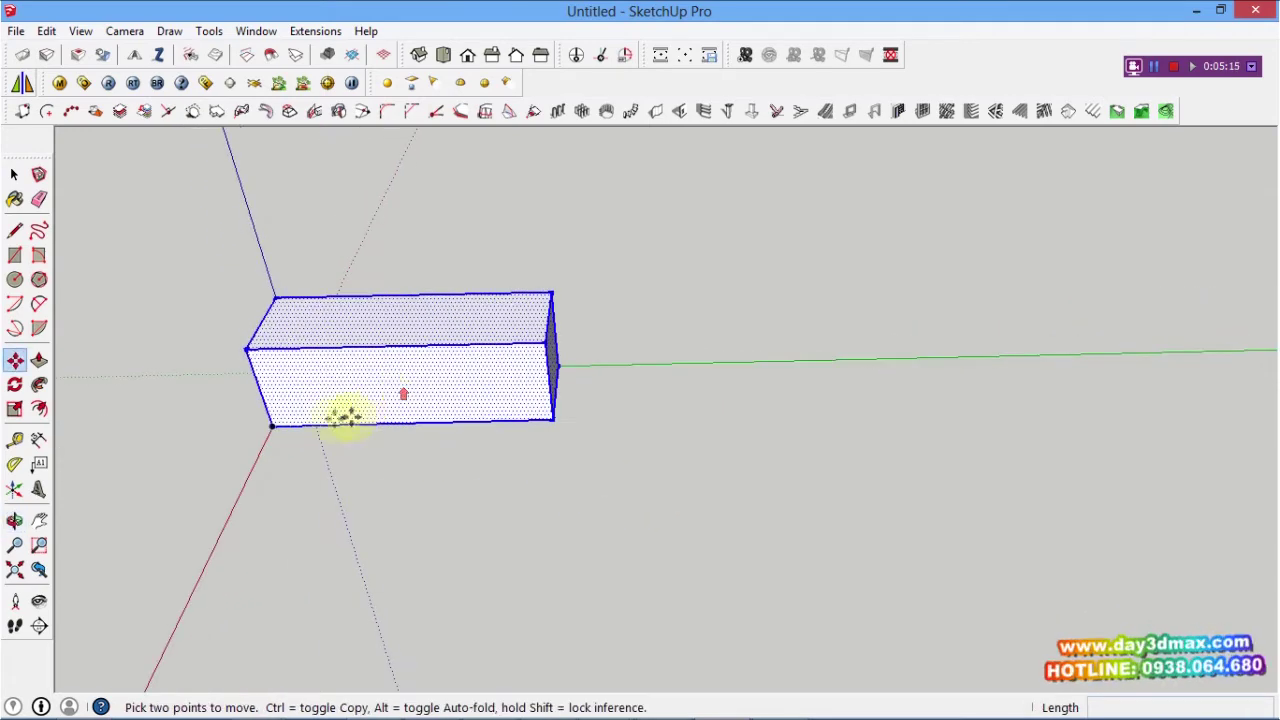
{"action": "key", "text": "ctrl"}
{"action": "left_click", "coordinate": [270, 428]}
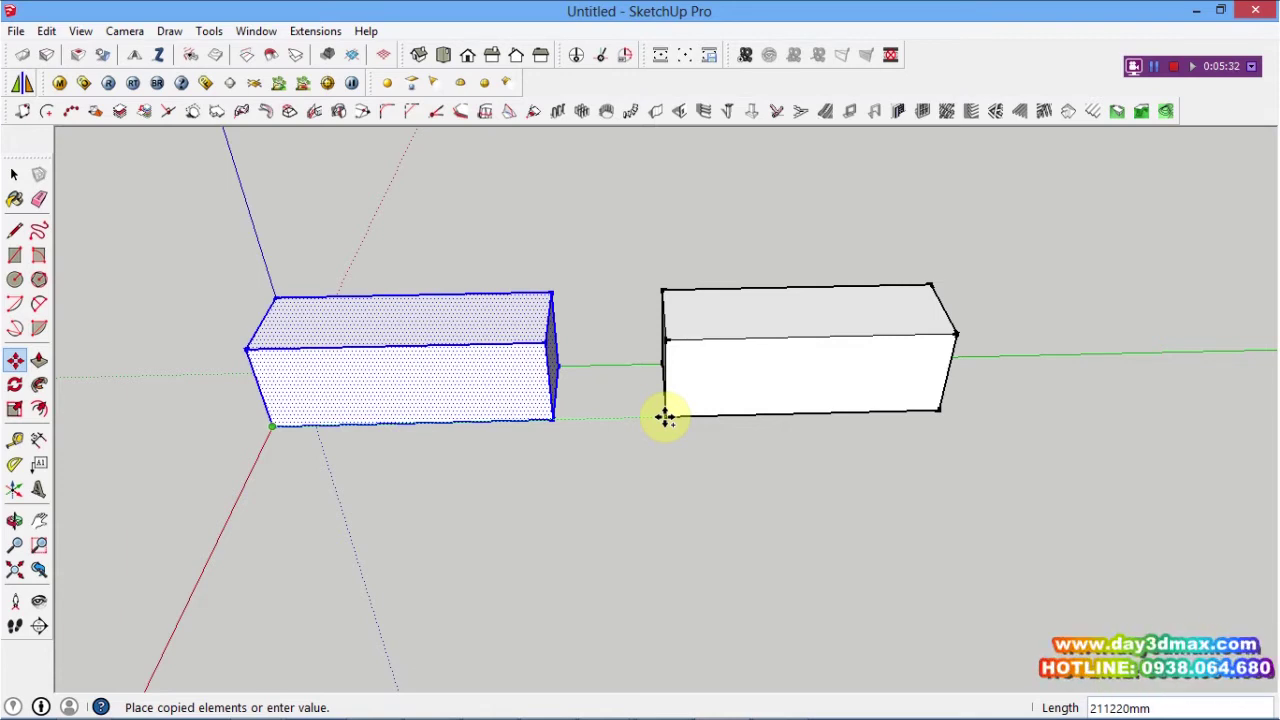
{"action": "type", "text": "20000"}
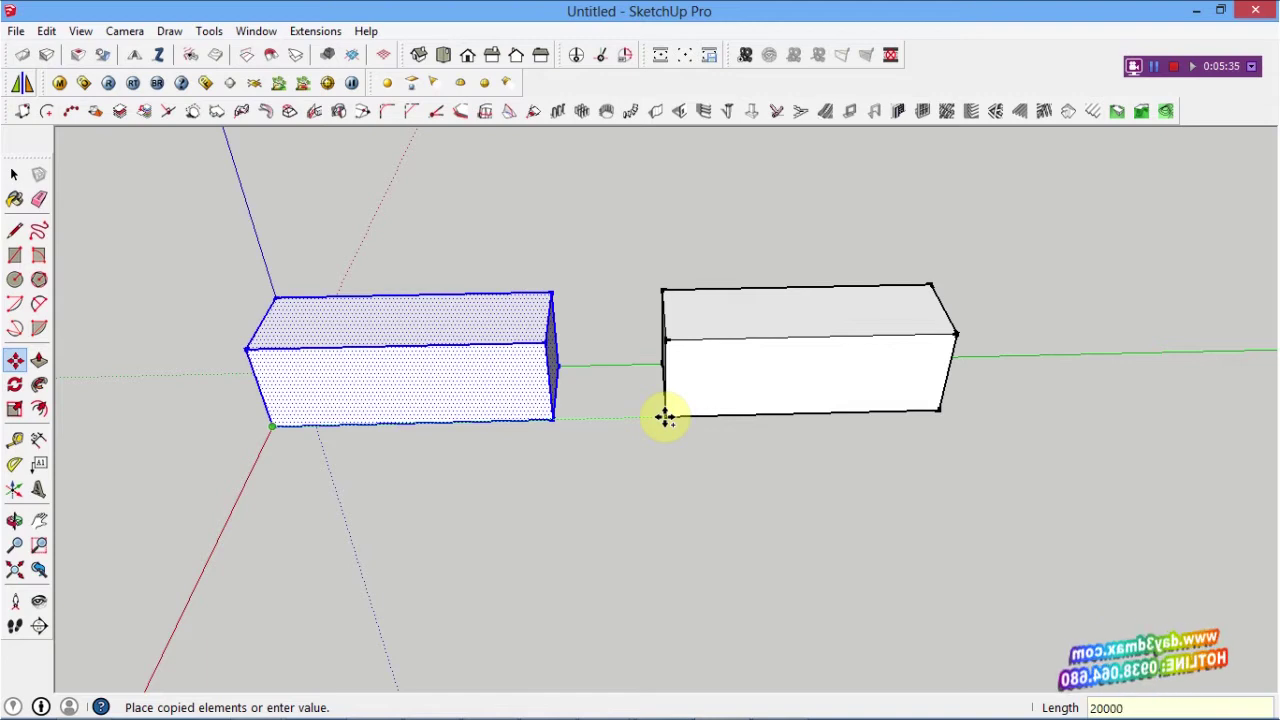
{"action": "key", "text": "Return"}
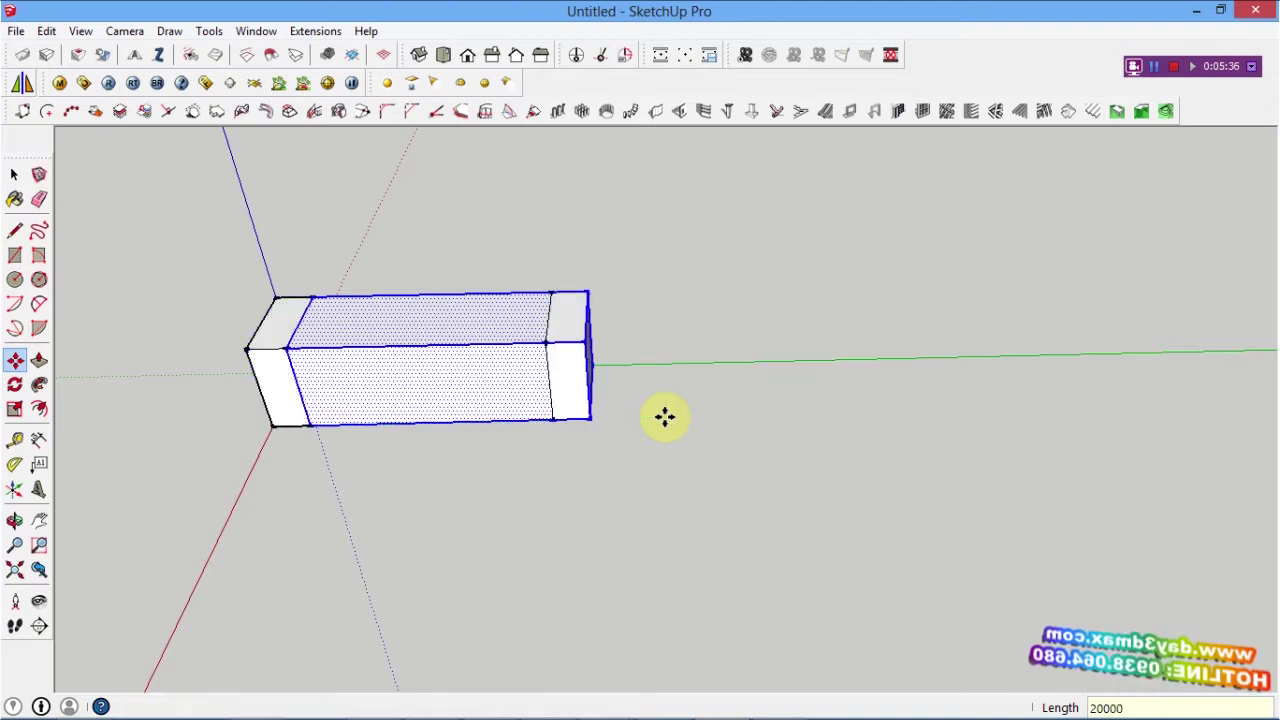
{"action": "key", "text": "ctrl+z"}
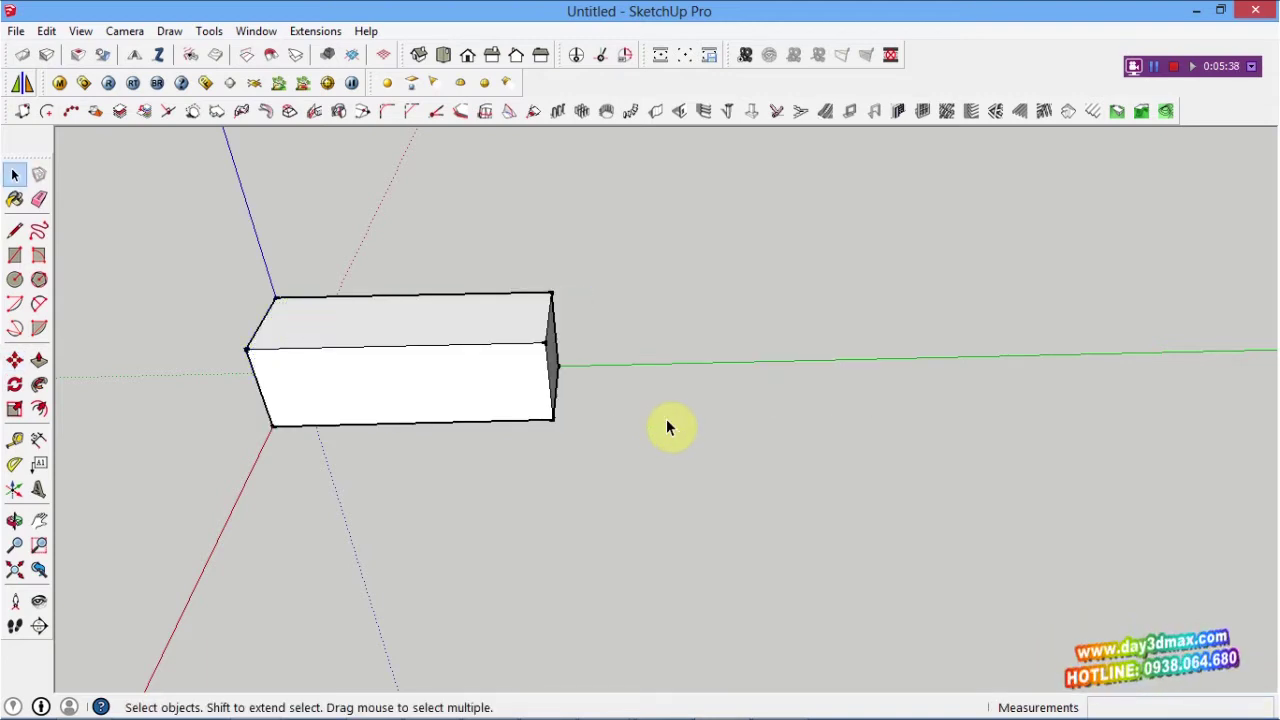
Copy the whole box 200000 along the green axis.
{"action": "left_click_drag", "start_coordinate": [162, 248], "coordinate": [800, 543]}
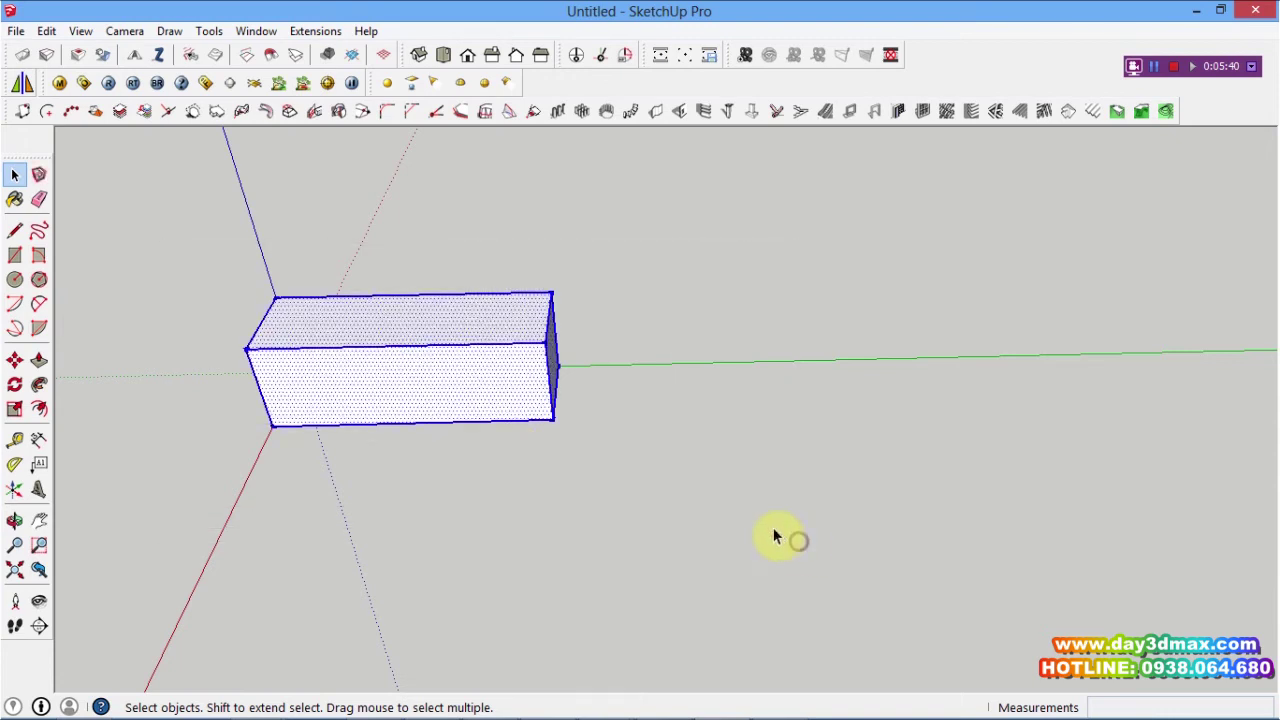
{"action": "key", "text": "m"}
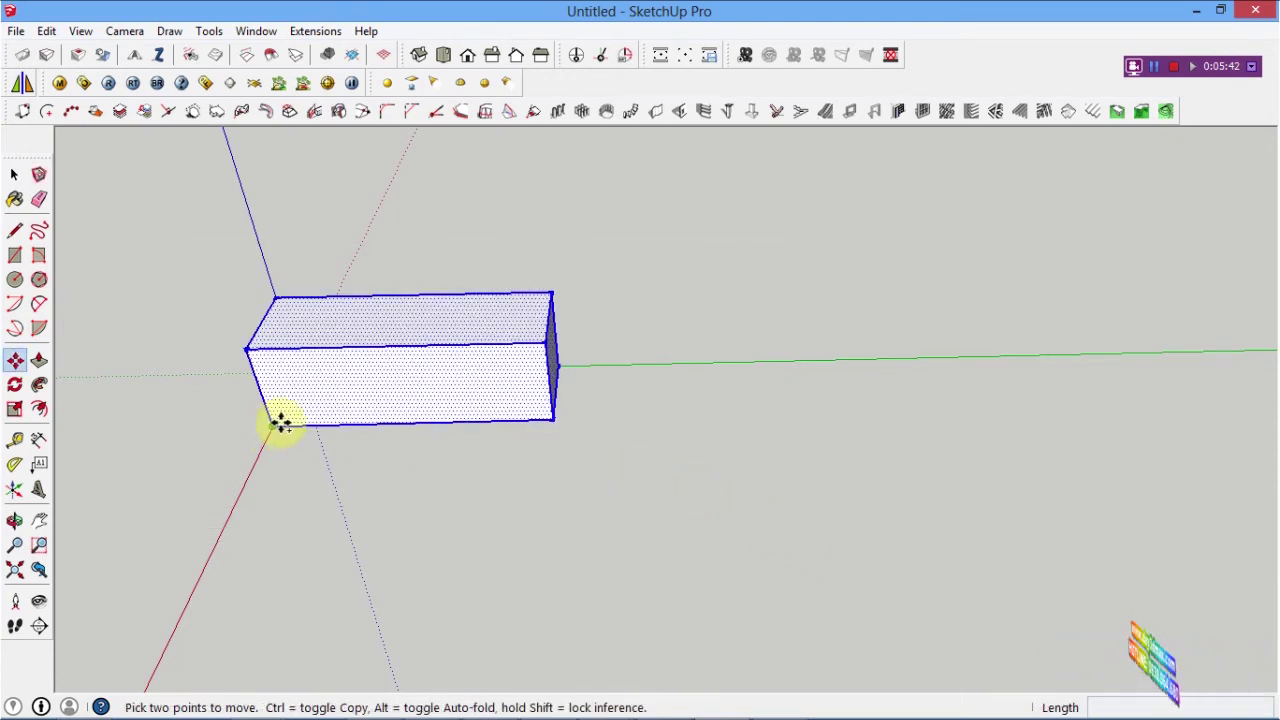
{"action": "key", "text": "ctrl"}
{"action": "left_click", "coordinate": [272, 428]}
{"action": "type", "text": "200000"}
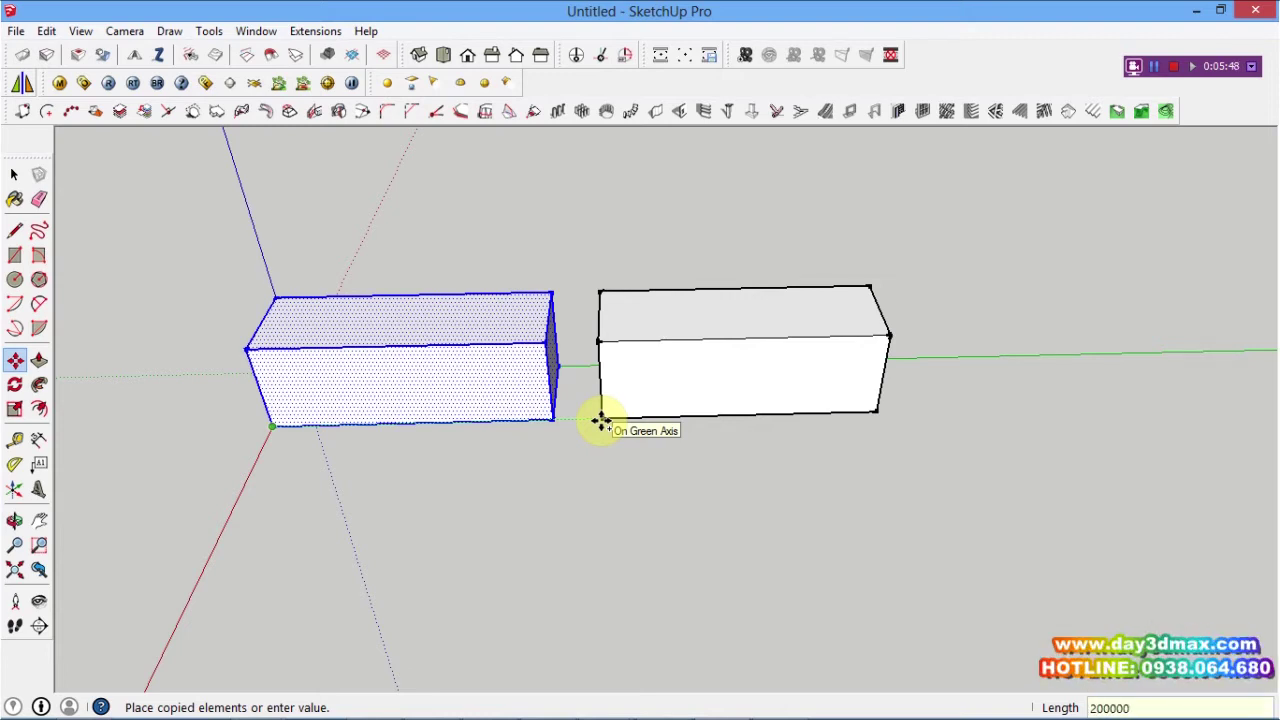
{"action": "key", "text": "Return"}
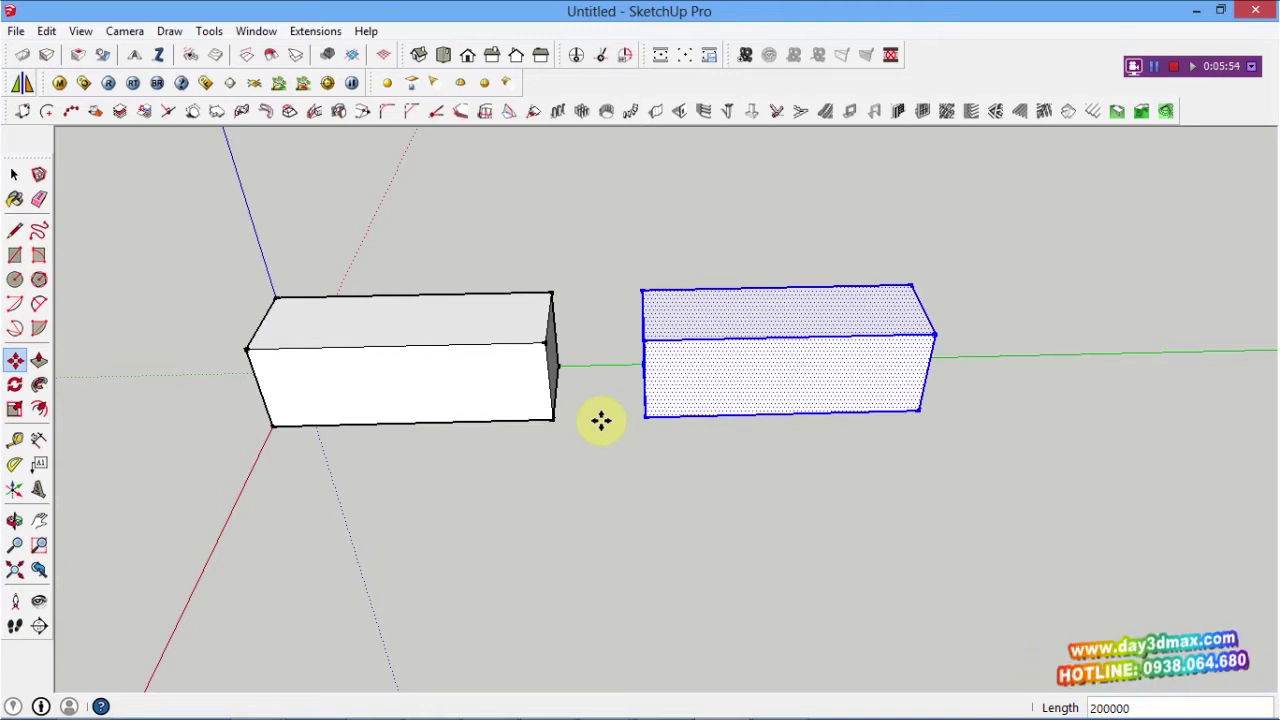
Repeat the copy with a 15x multiplier into a long row, then zoom out.
{"action": "type", "text": "15x"}
{"action": "key", "text": "Return"}
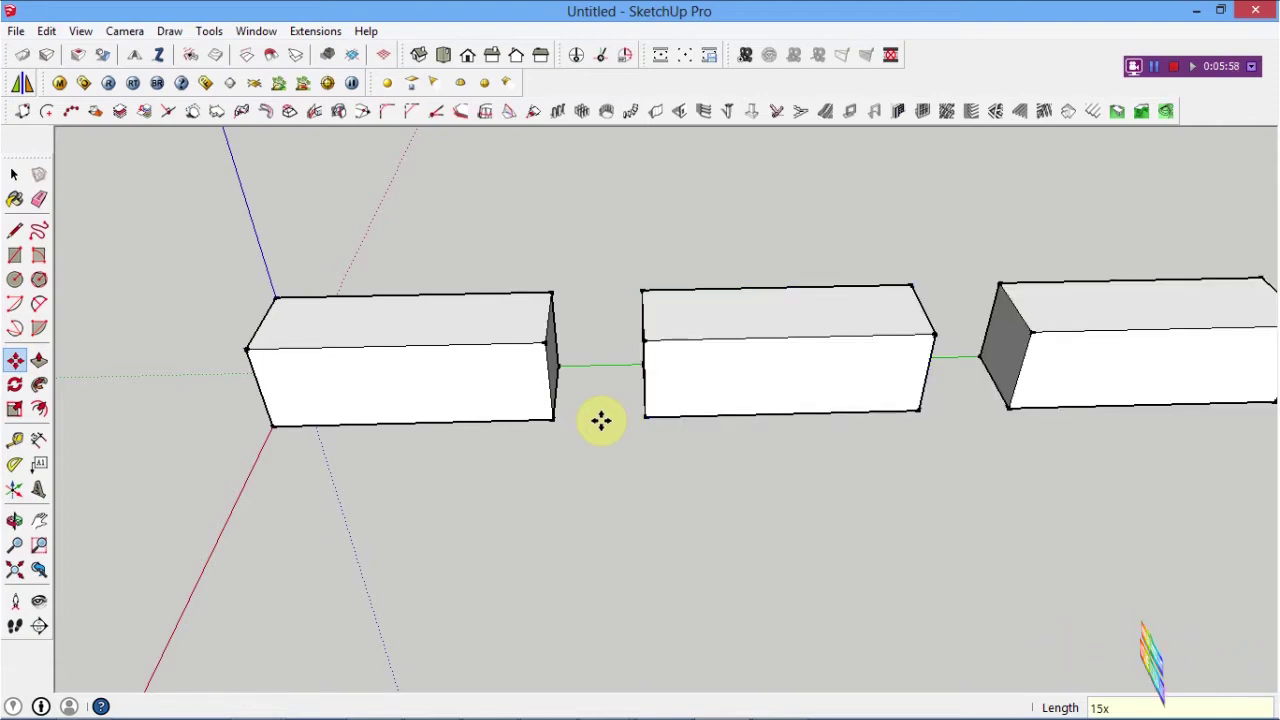
{"action": "scroll", "coordinate": [600, 420], "scroll_direction": "down", "scroll_amount": 3}
{"action": "scroll", "coordinate": [591, 400], "scroll_direction": "down", "scroll_amount": 3}
{"action": "scroll", "coordinate": [591, 397], "scroll_direction": "down", "scroll_amount": 2}
{"action": "scroll", "coordinate": [590, 398], "scroll_direction": "down", "scroll_amount": 2}
{"action": "key", "text": "space"}
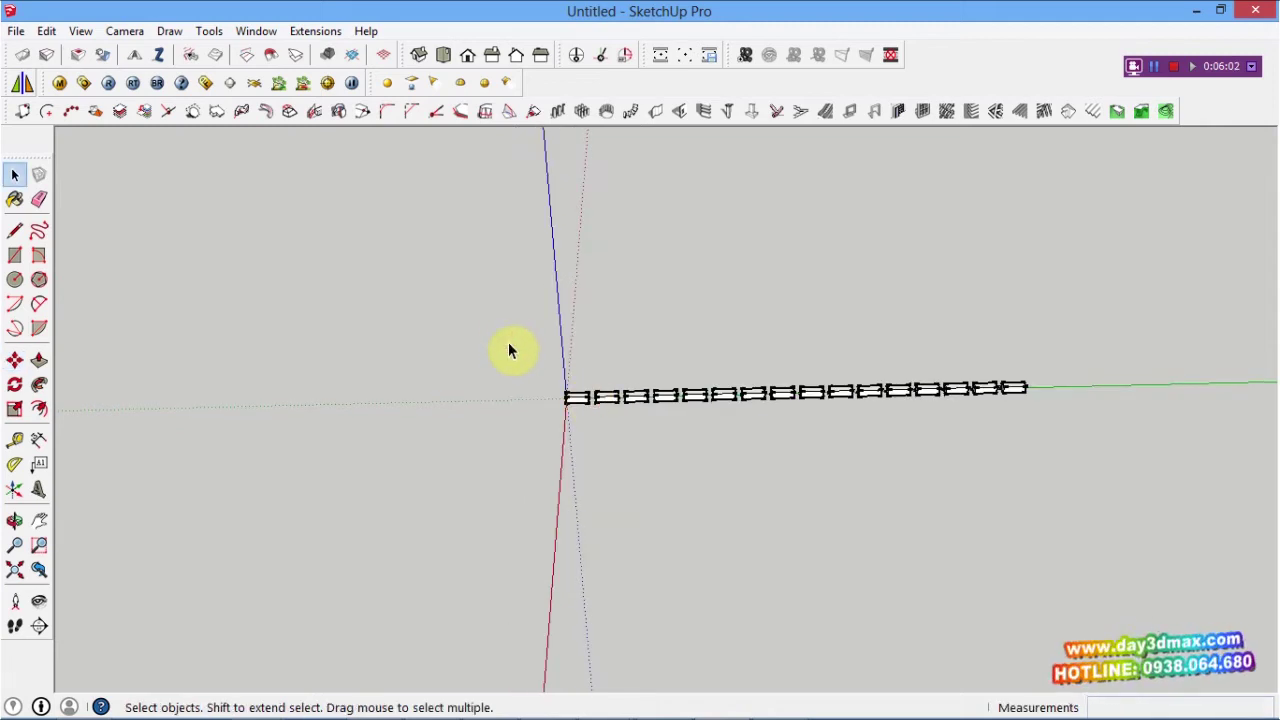
Undo the 15-box array and orbit around the original box at the origin.
{"action": "scroll", "coordinate": [509, 350], "scroll_direction": "up", "scroll_amount": 1}
{"action": "key", "text": "ctrl+z"}
{"action": "scroll", "coordinate": [586, 400], "scroll_direction": "up", "scroll_amount": 2}
{"action": "scroll", "coordinate": [610, 420], "scroll_direction": "up", "scroll_amount": 3}
{"action": "mouse_move", "coordinate": [597, 392]}
{"action": "middle_mouse_down"}
{"action": "mouse_move", "coordinate": [443, 343]}
{"action": "mouse_move", "coordinate": [521, 347]}
{"action": "middle_mouse_up"}
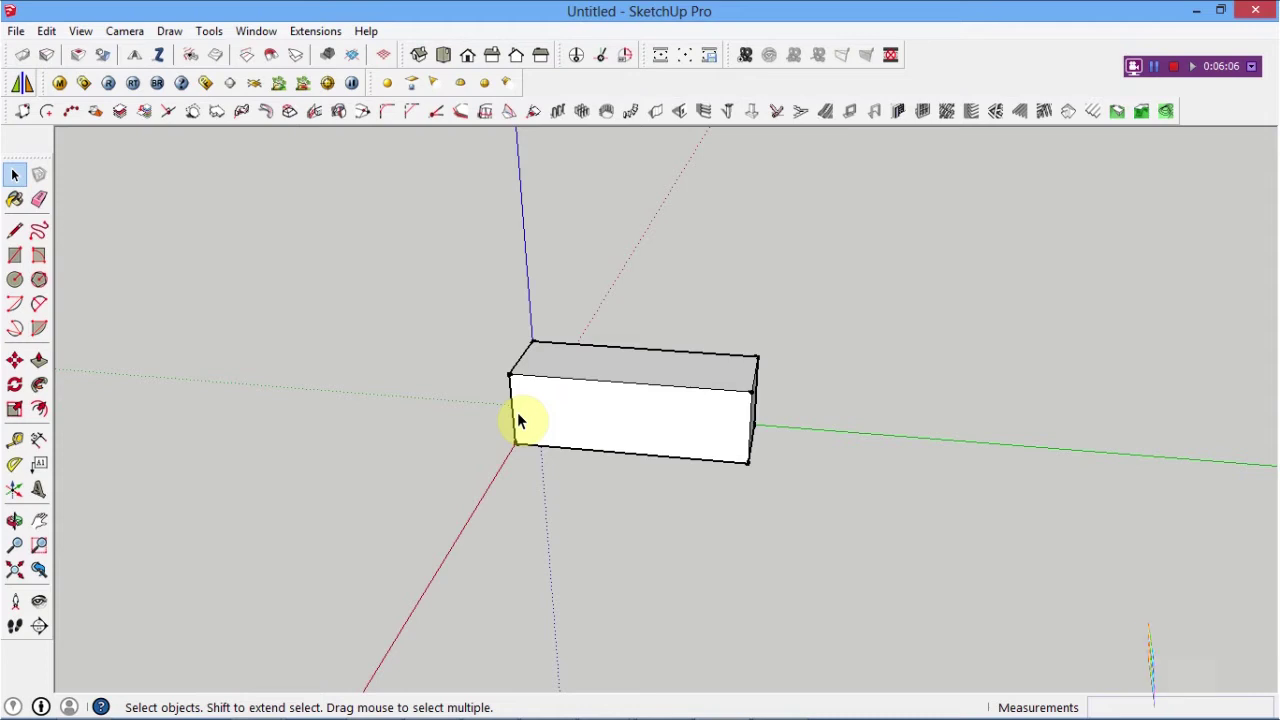
{"action": "middle_click_drag", "start_coordinate": [518, 420], "coordinate": [607, 430]}
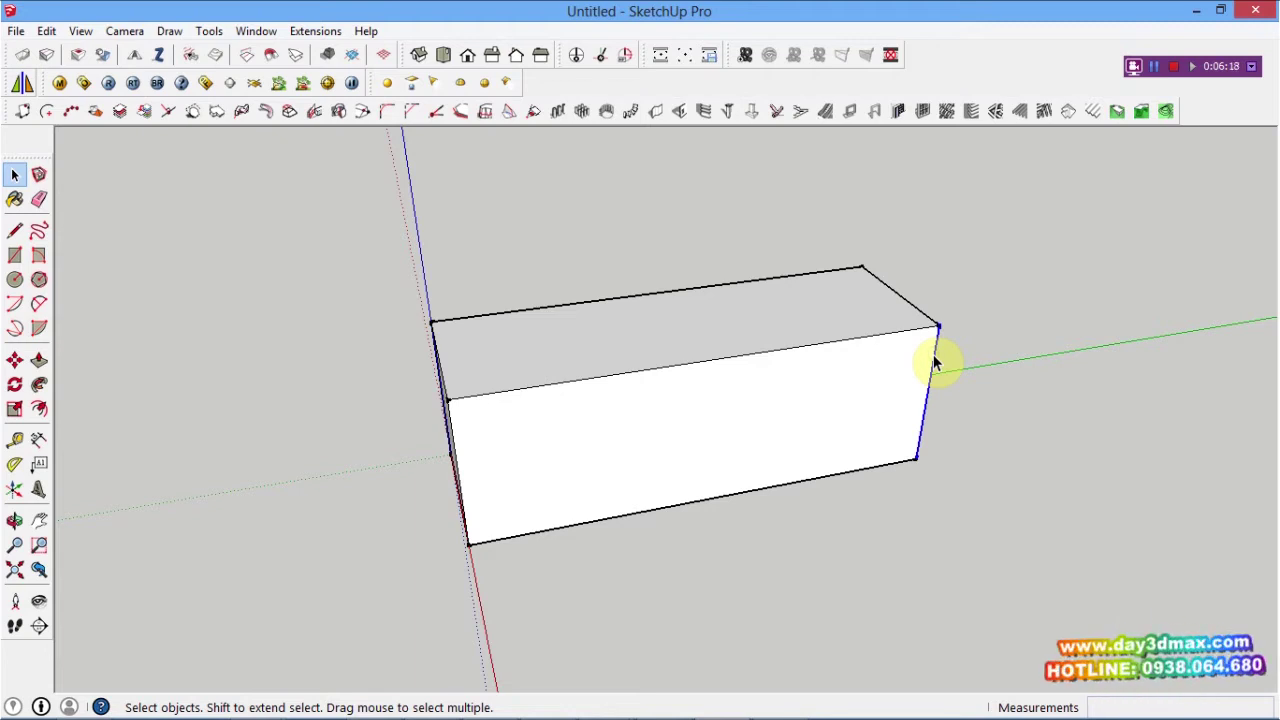
{"action": "key", "text": "m"}
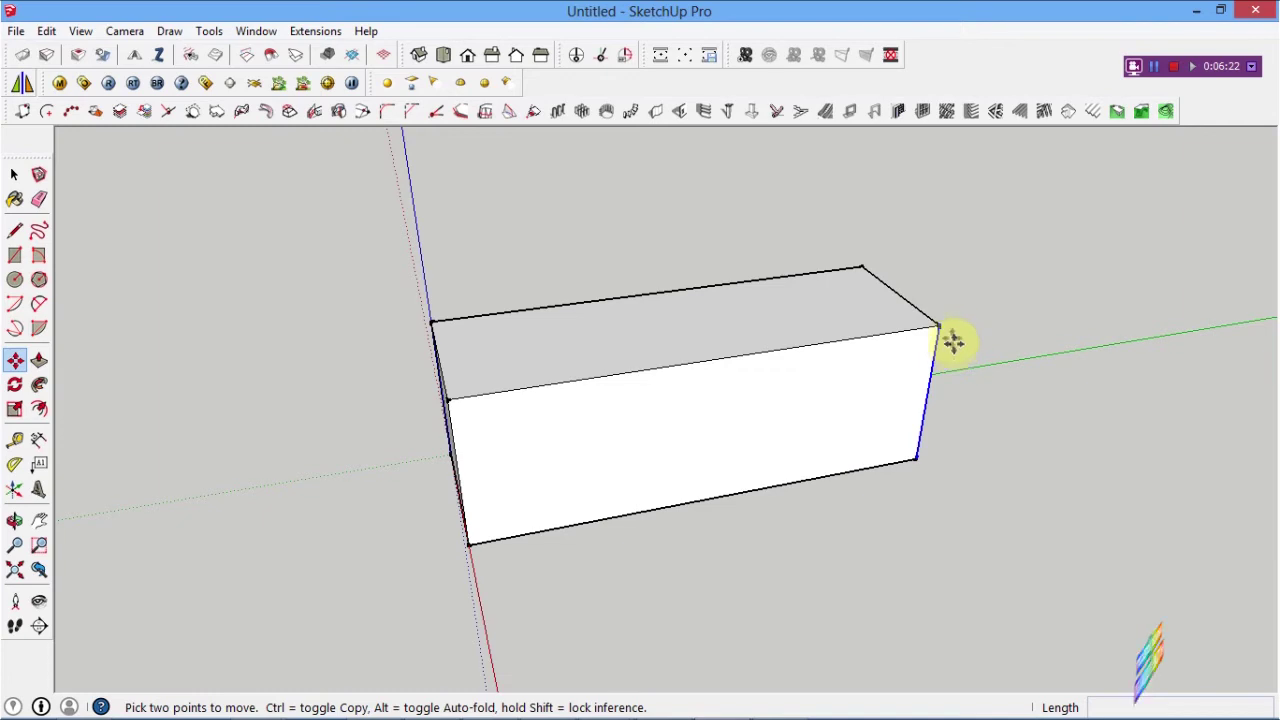
{"action": "scroll", "coordinate": [953, 344], "scroll_direction": "up", "scroll_amount": 2}
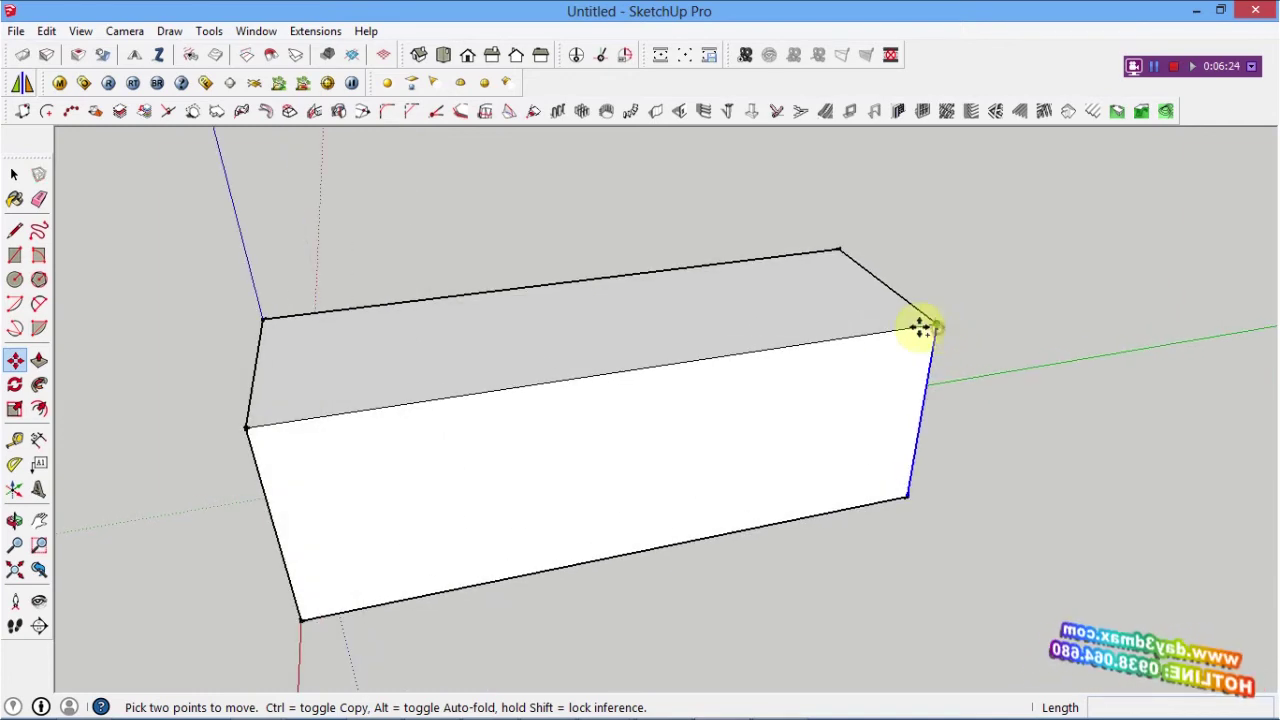
{"action": "left_click", "coordinate": [920, 328]}
{"action": "key", "text": "ctrl"}
{"action": "left_click", "coordinate": [245, 428]}
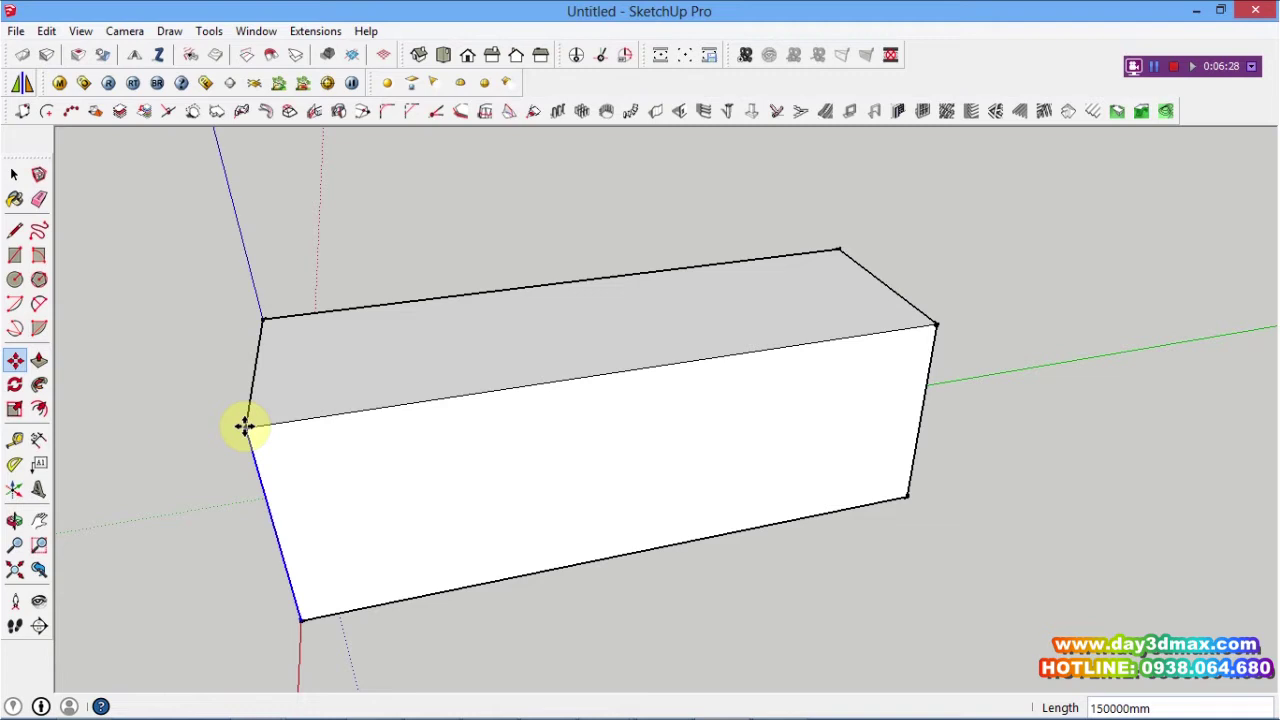
{"action": "type", "text": "/"}
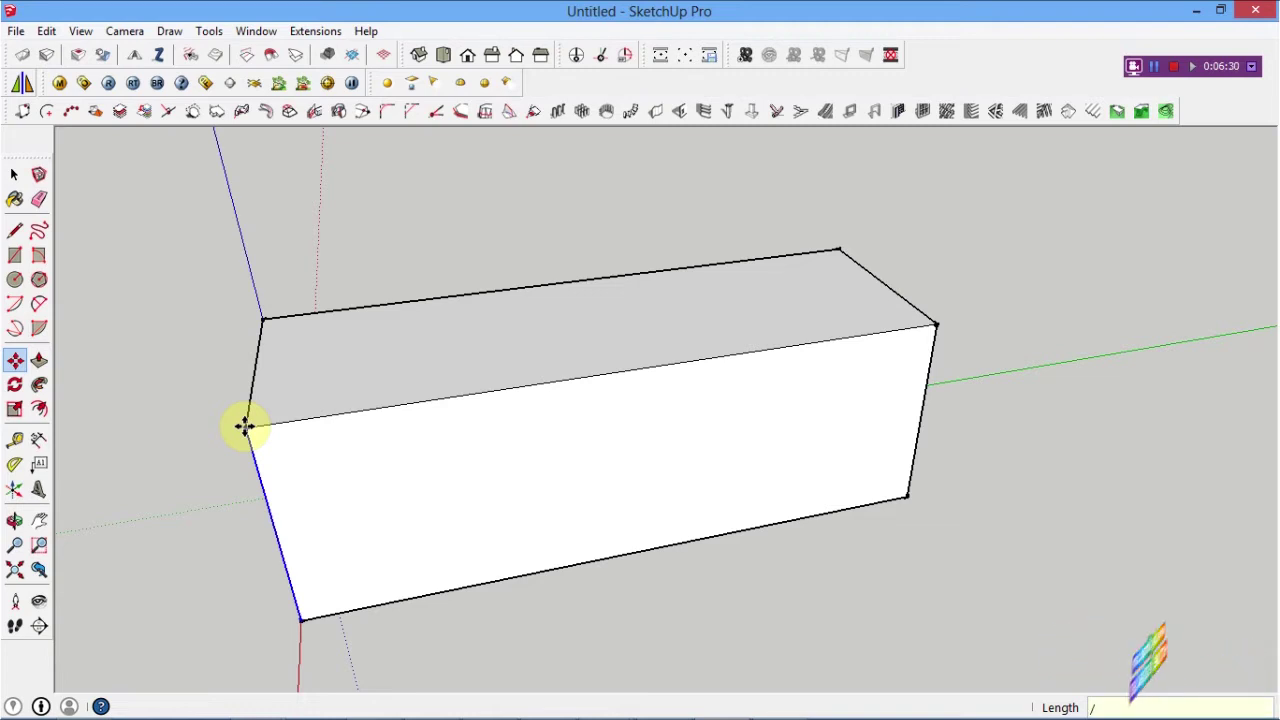
{"action": "type", "text": "3"}
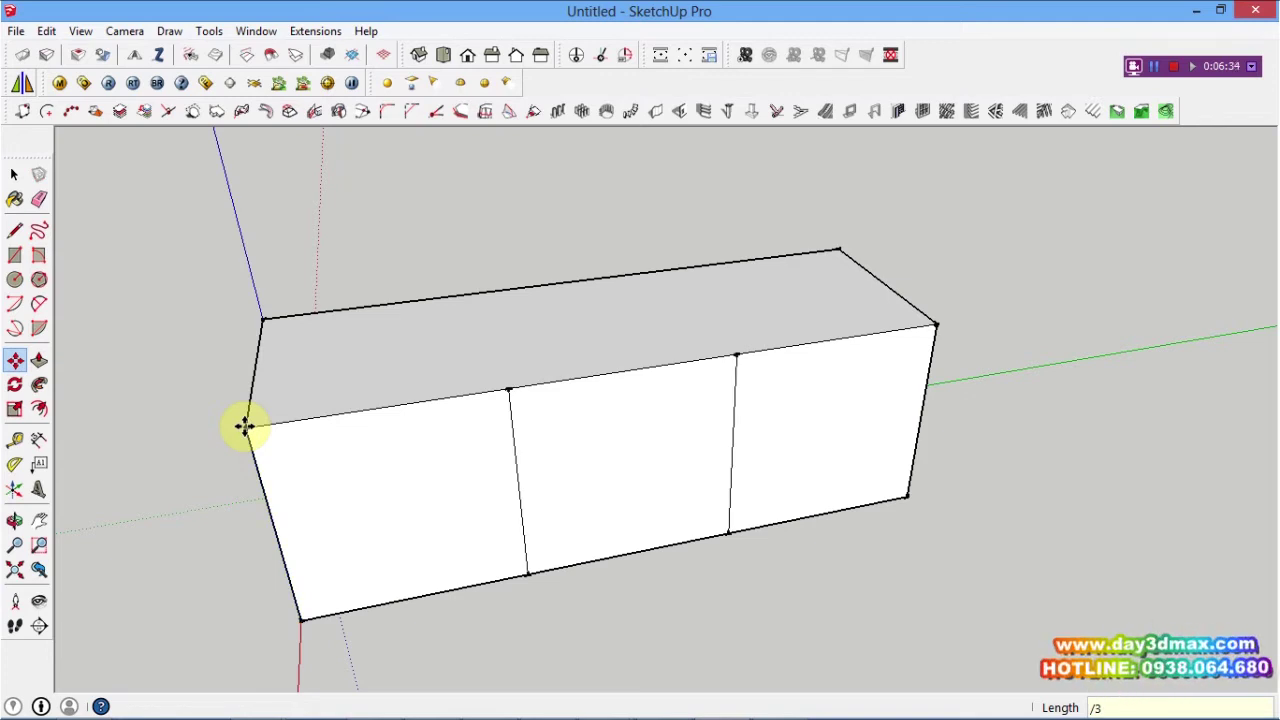
{"action": "key", "text": "ctrl+z"}
{"action": "key", "text": "space"}
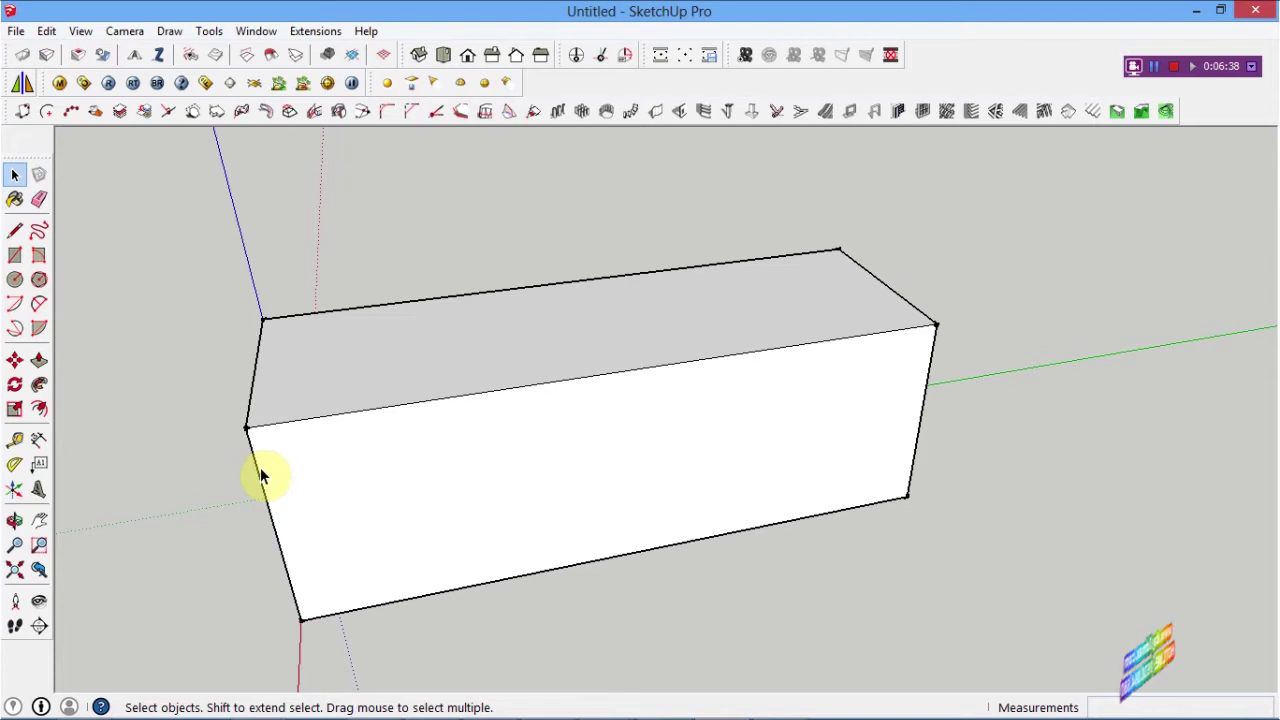
Copy the box's front edge to the right corner and divide the front into four with /4.
{"action": "key", "text": "m"}
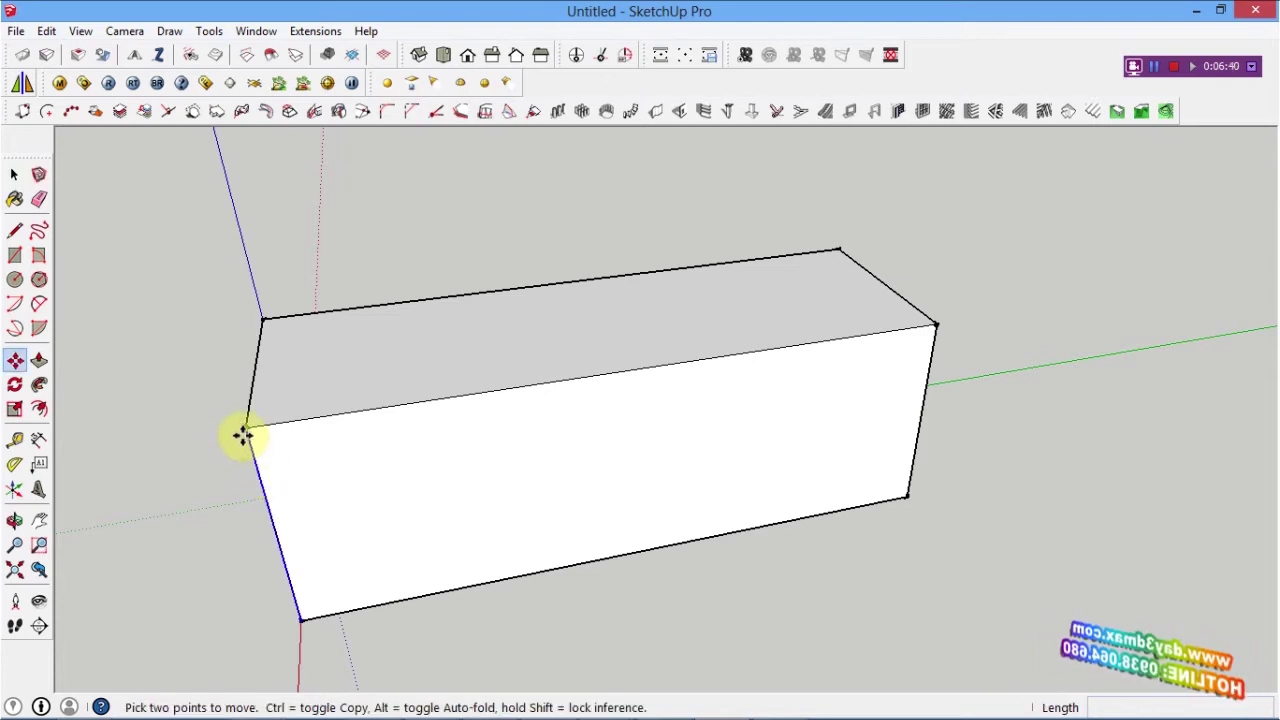
{"action": "key", "text": "ctrl"}
{"action": "left_click", "coordinate": [243, 431]}
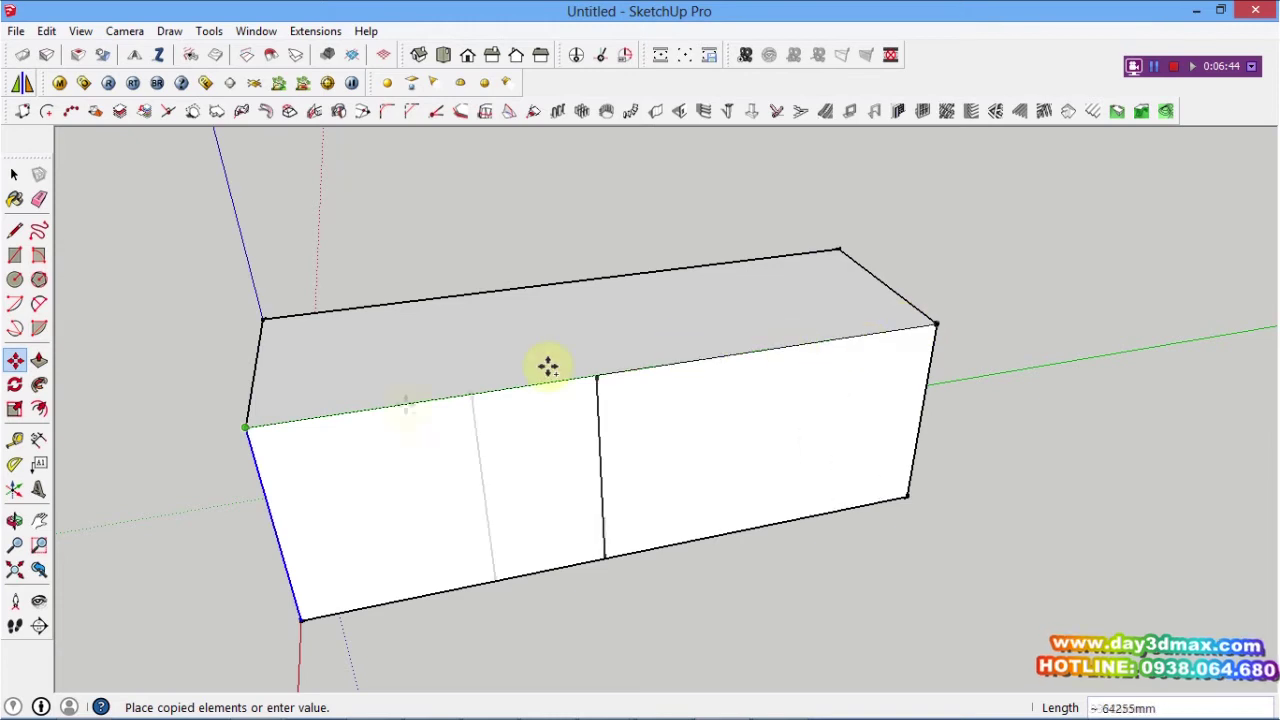
{"action": "left_click", "coordinate": [935, 326]}
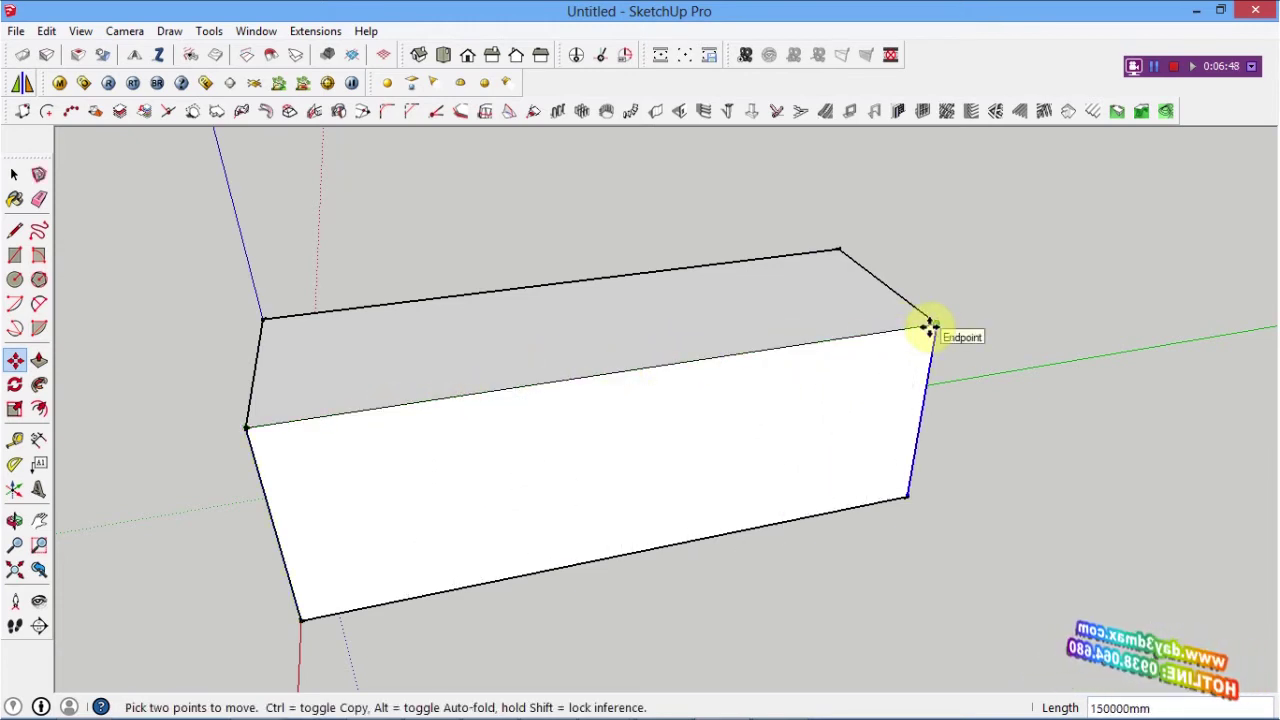
{"action": "type", "text": "/4"}
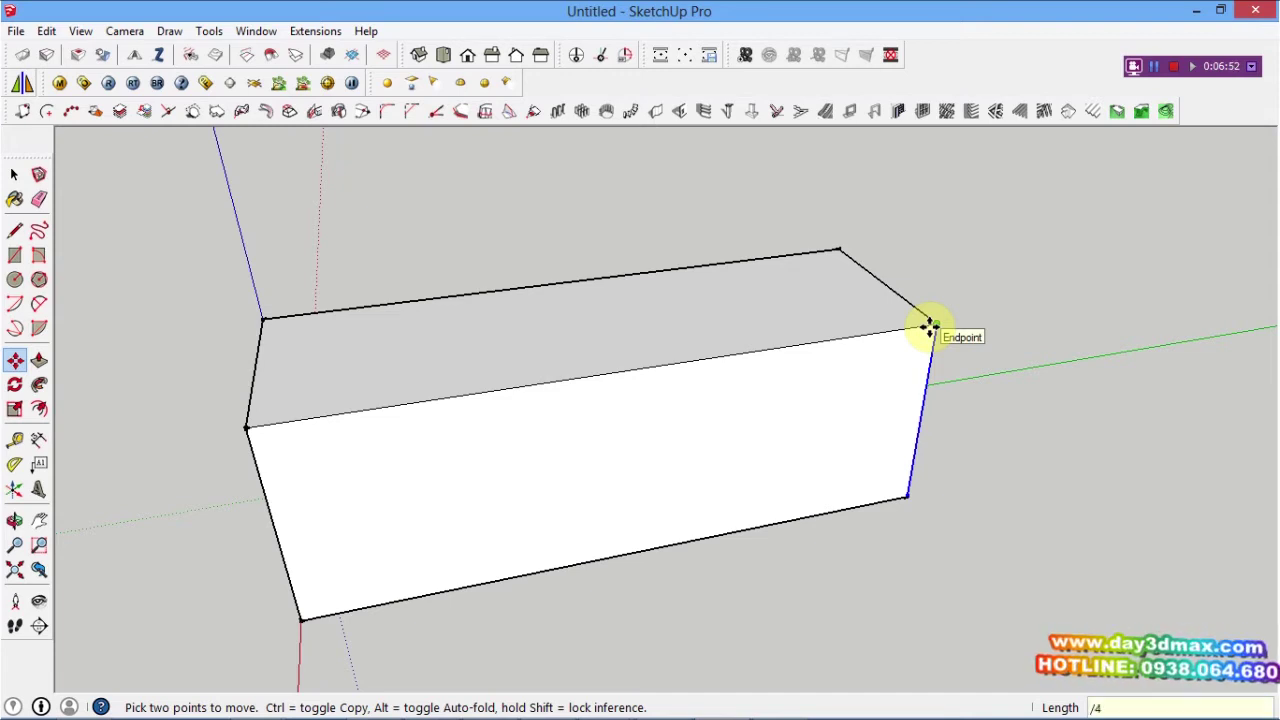
{"action": "key", "text": "Return"}
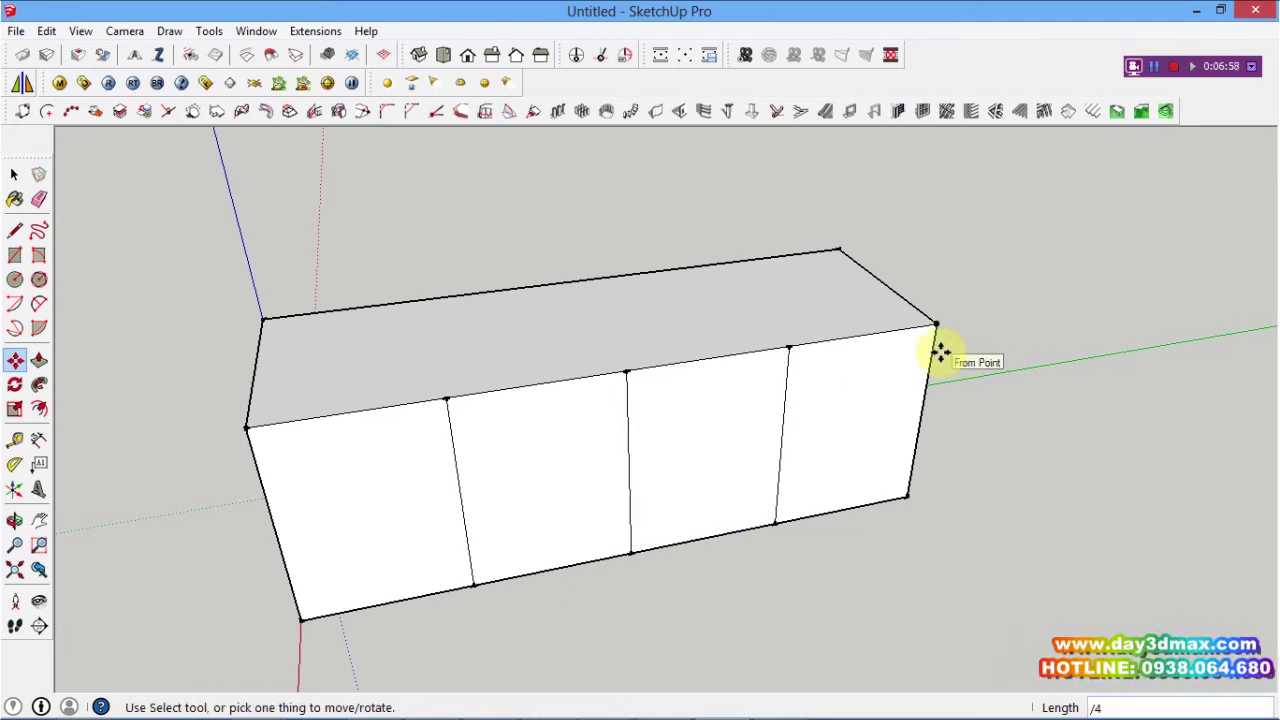
{"action": "scroll", "coordinate": [935, 350], "scroll_direction": "down", "scroll_amount": 1}
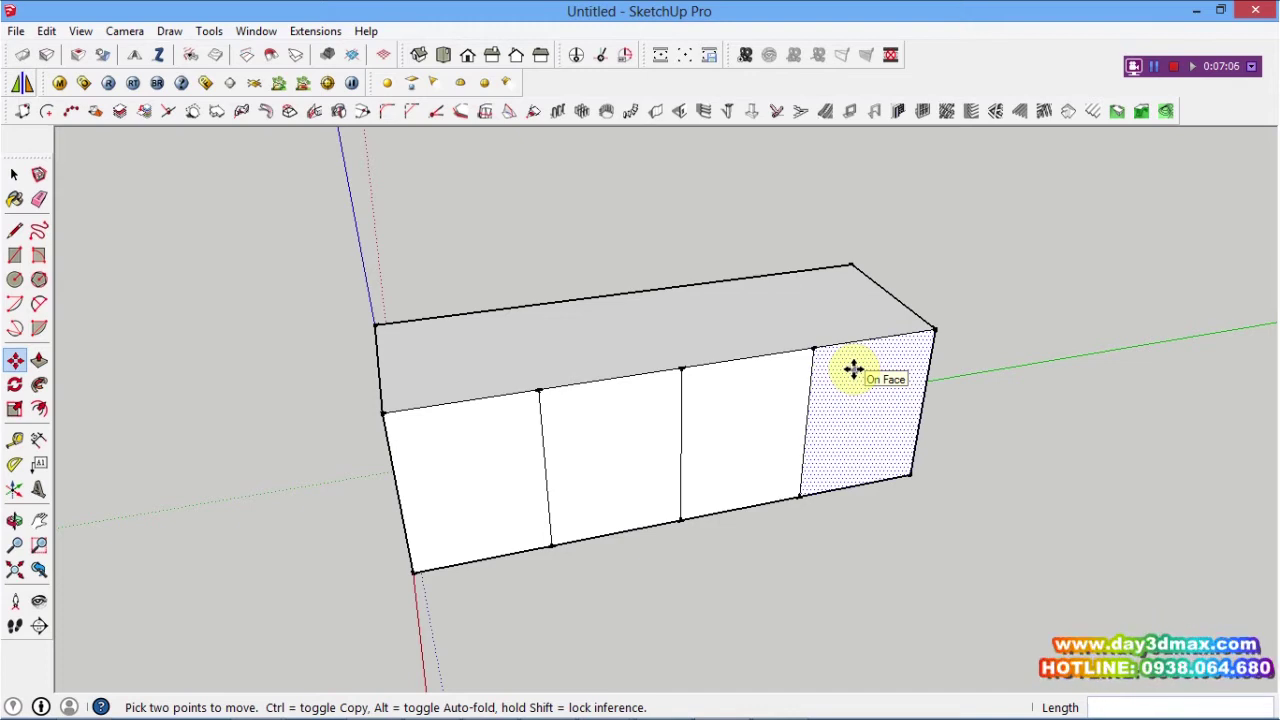
{"action": "scroll", "coordinate": [850, 370], "scroll_direction": "down", "scroll_amount": 2}
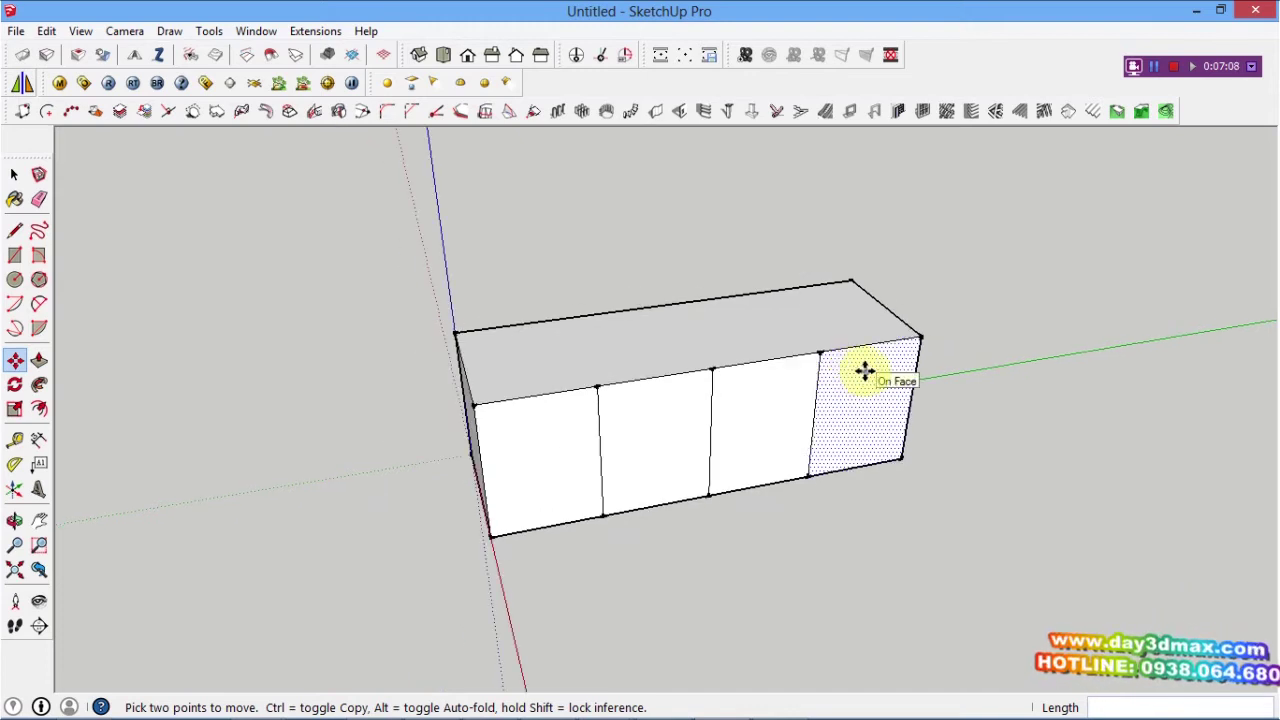
{"action": "key", "text": "space"}
{"action": "middle_click_drag", "start_coordinate": [846, 380], "coordinate": [858, 380]}
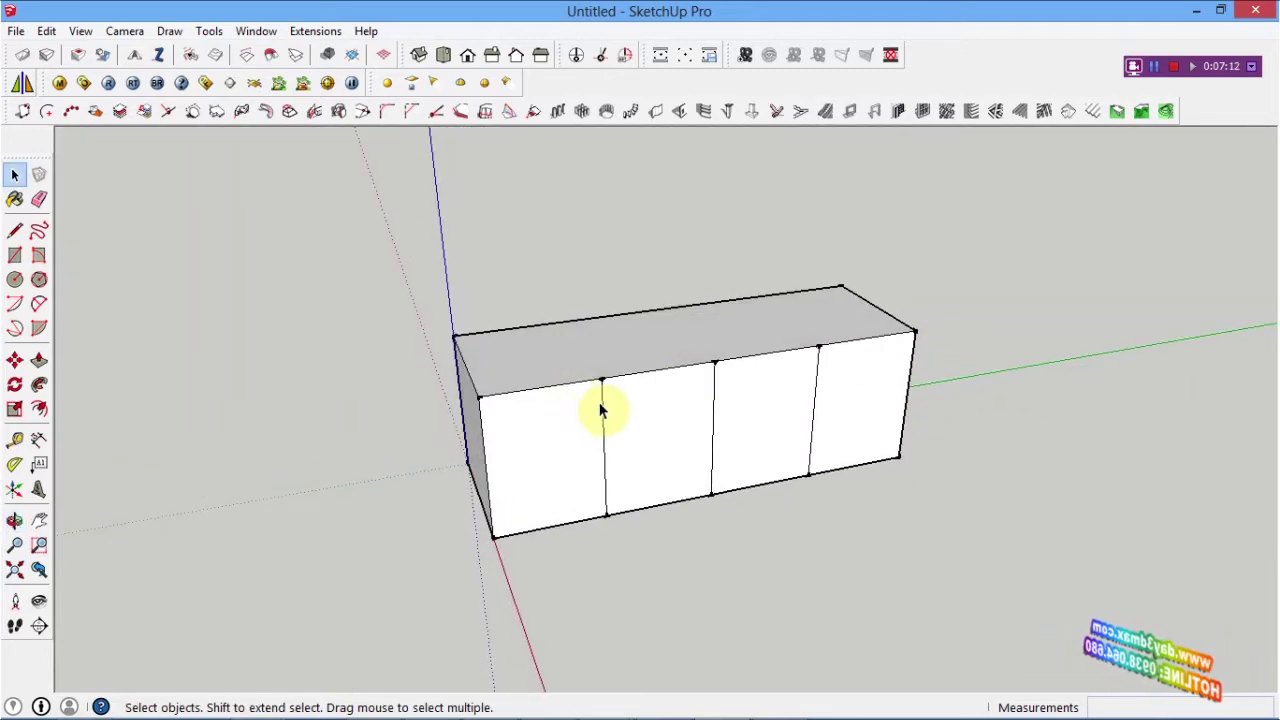
Undo the four-way division and retry the edge copy from right corner to left.
{"action": "key", "text": "ctrl+z"}
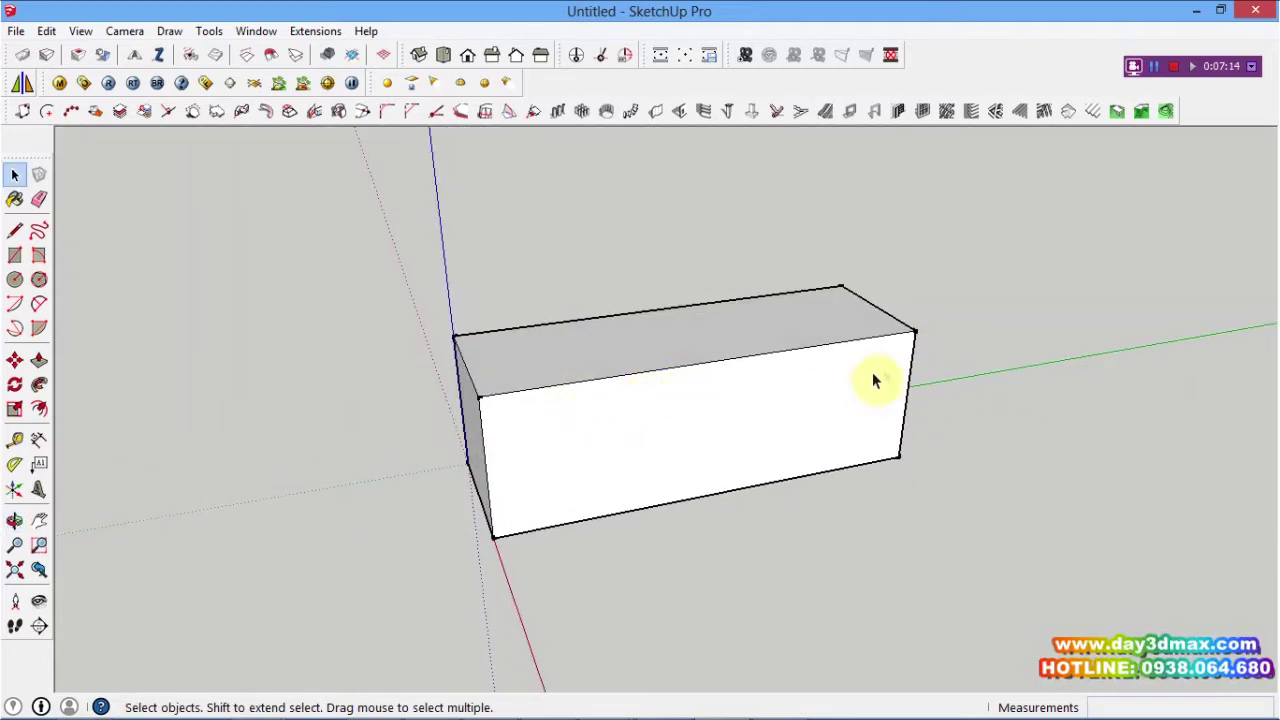
{"action": "middle_click_drag", "start_coordinate": [916, 358], "coordinate": [920, 323]}
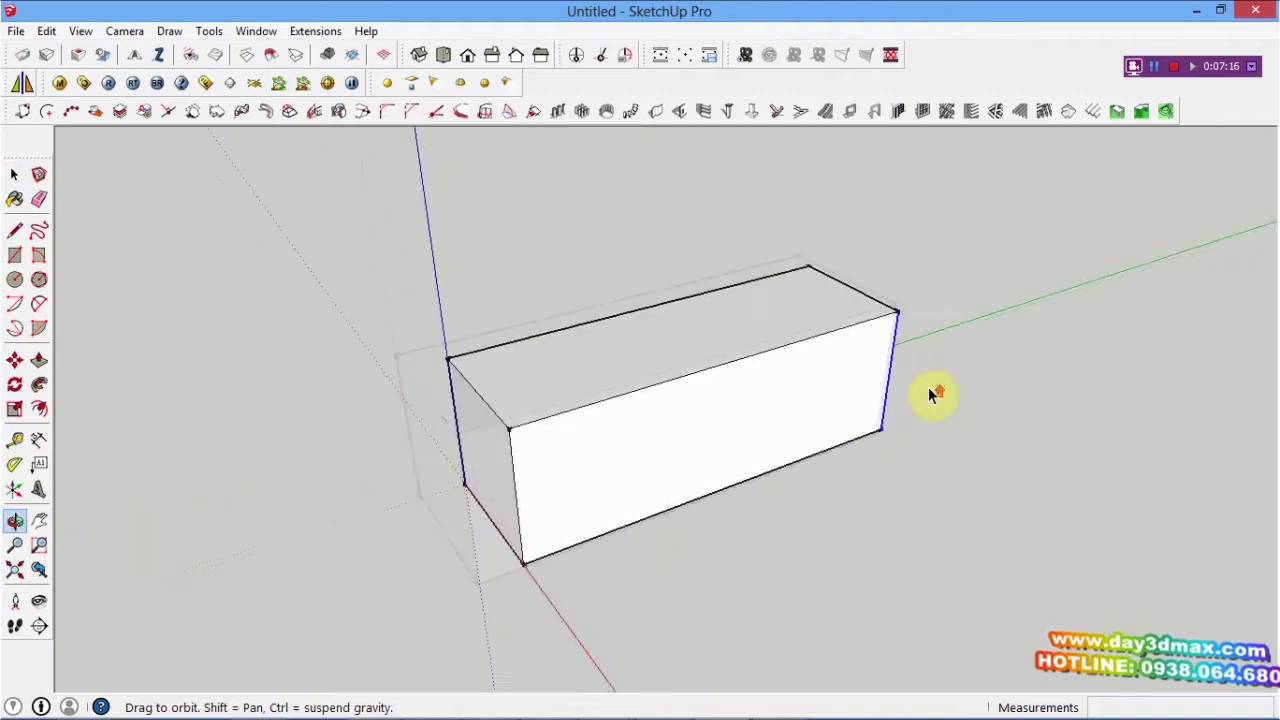
{"action": "key", "text": "m"}
{"action": "left_click", "coordinate": [895, 294]}
{"action": "key", "text": "ctrl"}
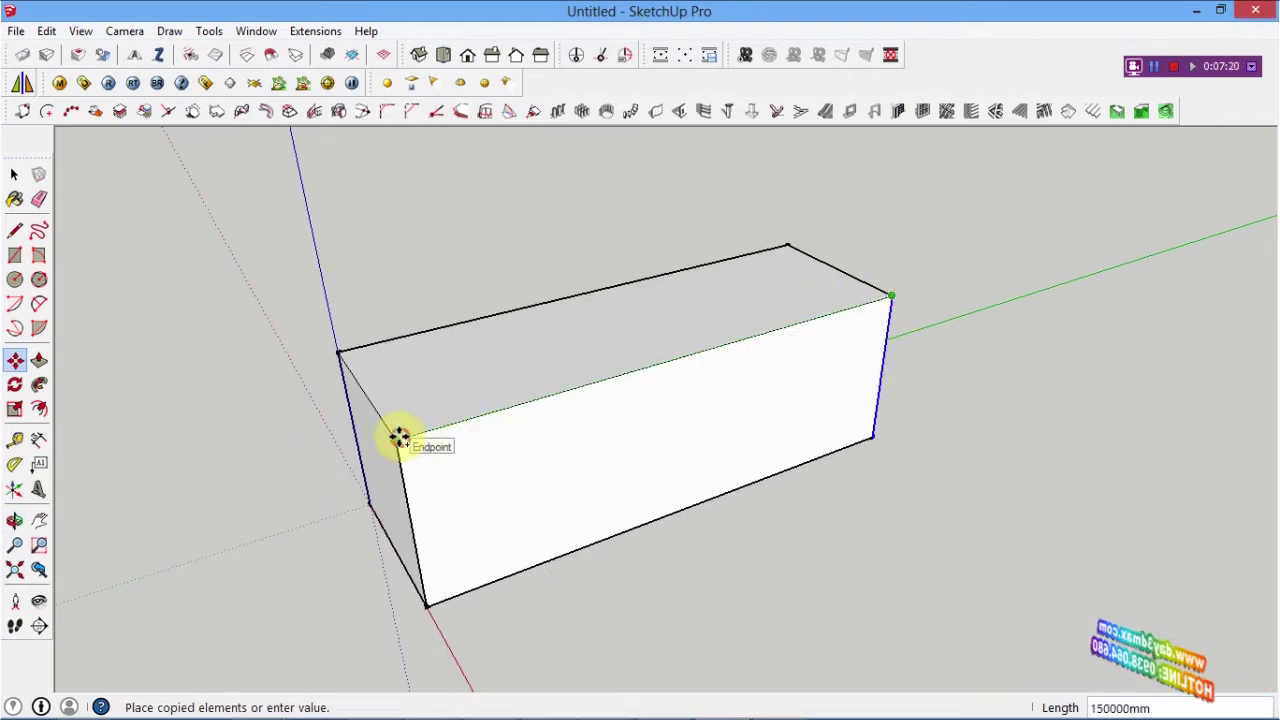
{"action": "left_click", "coordinate": [399, 436]}
{"action": "type", "text": "/"}
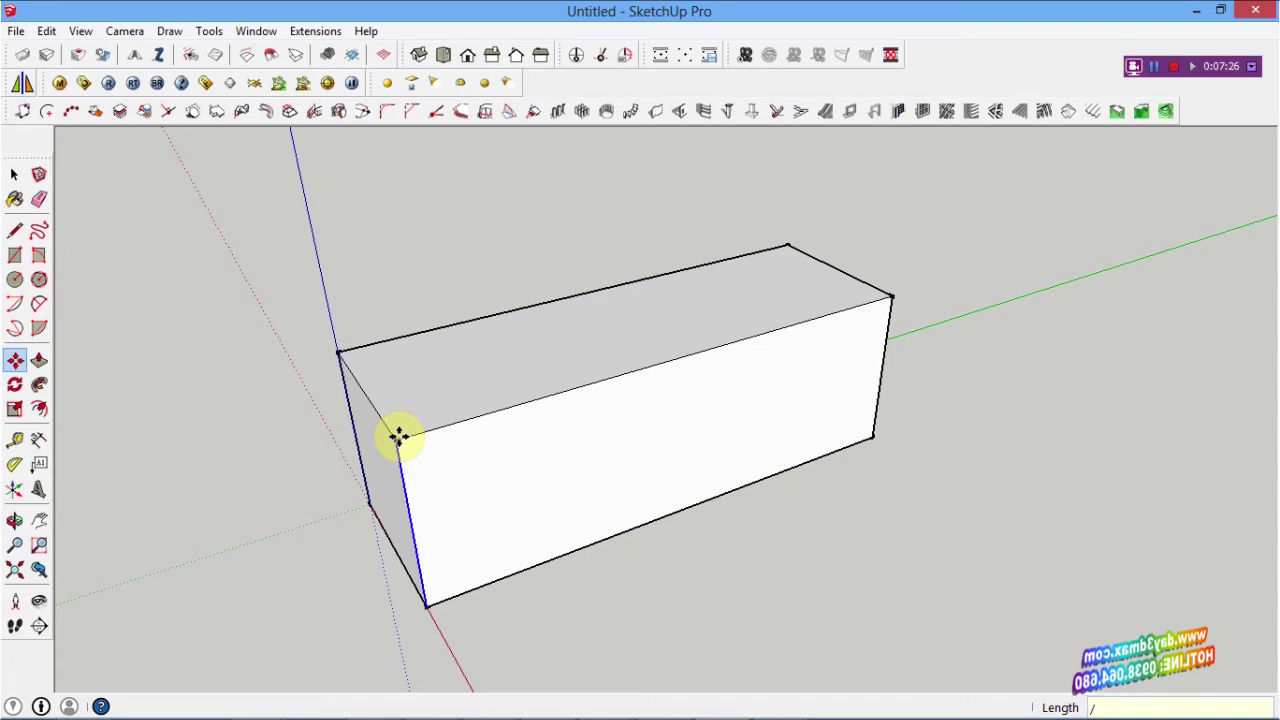
{"action": "key", "text": "space"}
{"action": "scroll", "coordinate": [399, 436], "scroll_direction": "down", "scroll_amount": 3}
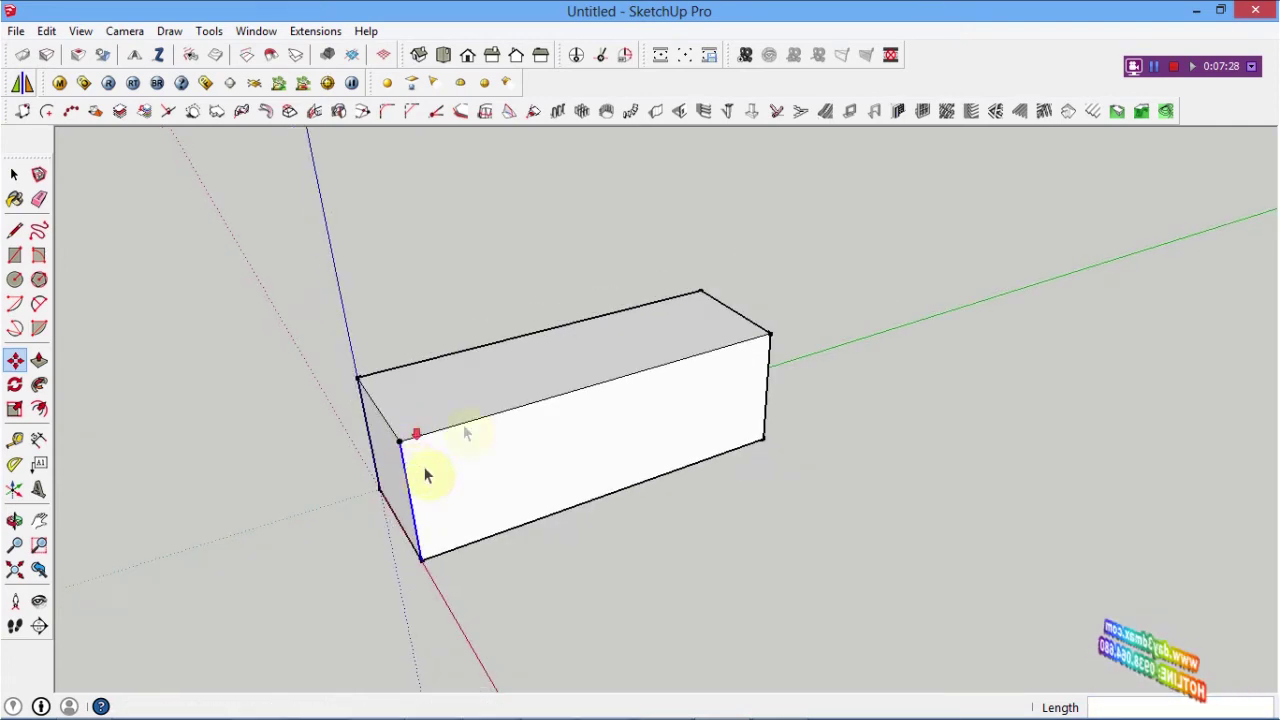
{"action": "scroll", "coordinate": [423, 471], "scroll_direction": "down", "scroll_amount": 2}
Window-select the whole box and delete it.
{"action": "left_click_drag", "start_coordinate": [215, 207], "coordinate": [785, 490]}
{"action": "middle_click_drag", "start_coordinate": [571, 443], "coordinate": [548, 526]}
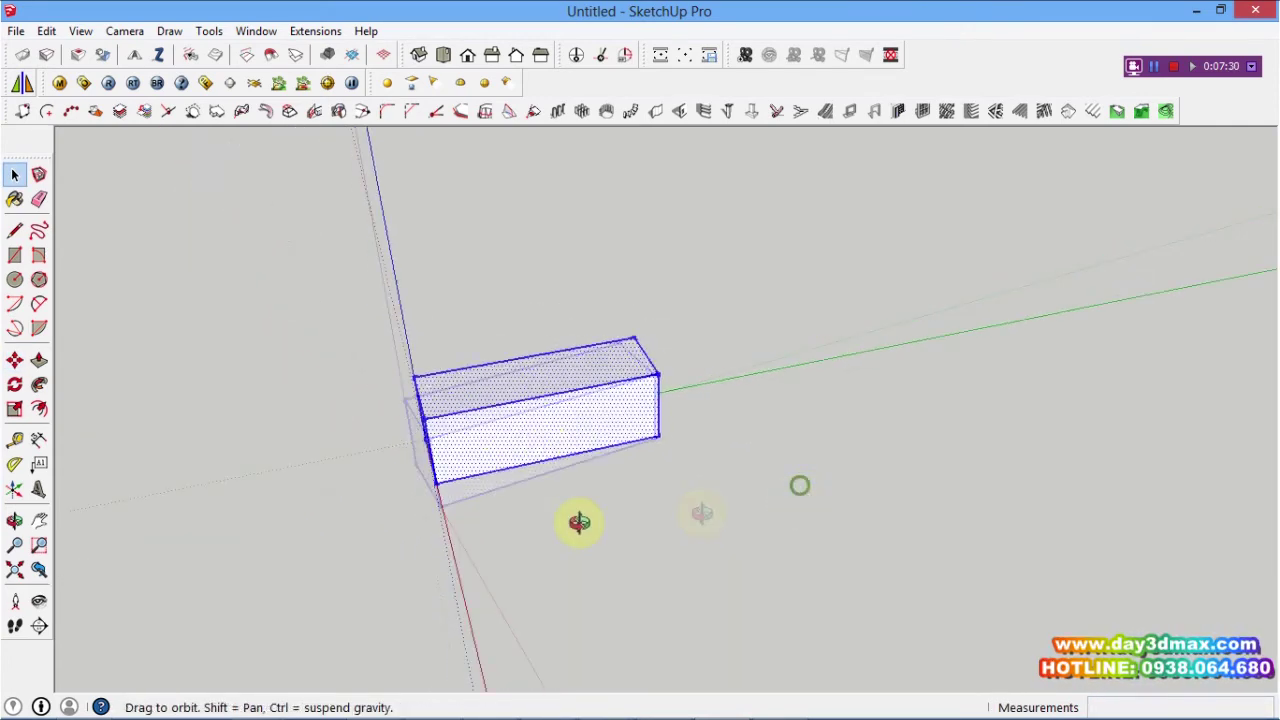
{"action": "middle_click_drag", "start_coordinate": [594, 434], "coordinate": [731, 434]}
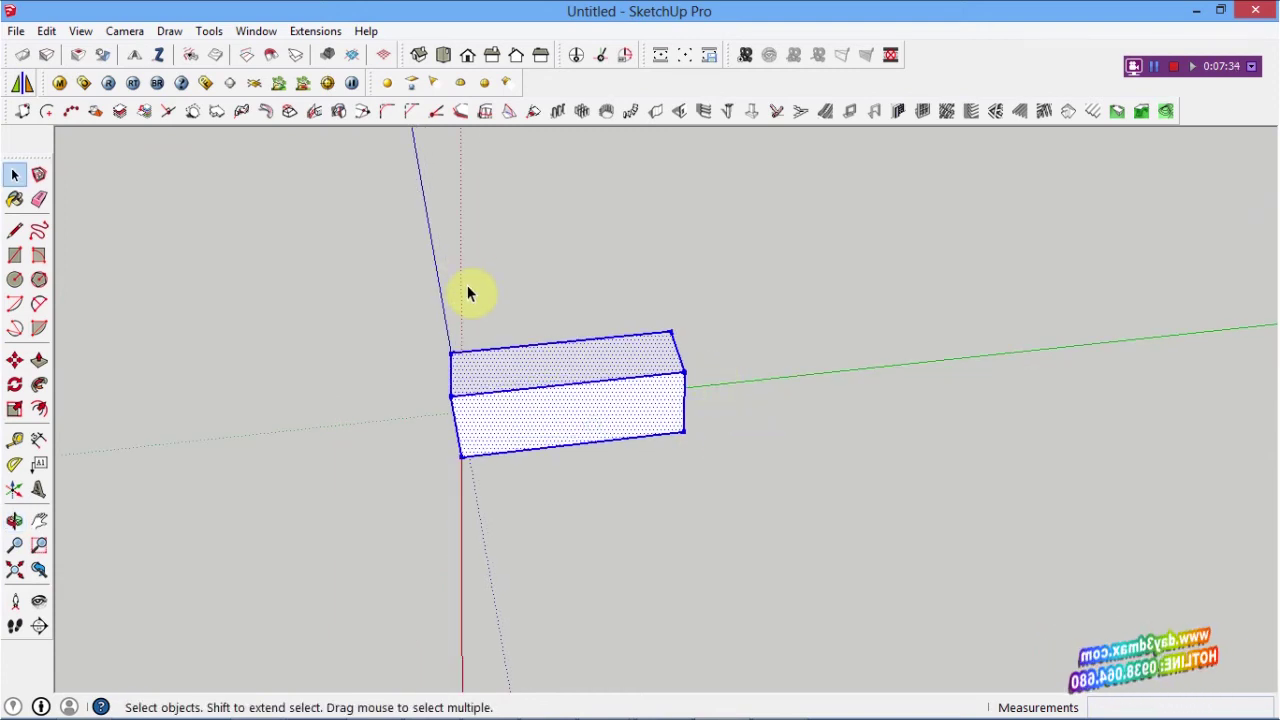
{"action": "key", "text": "Delete"}
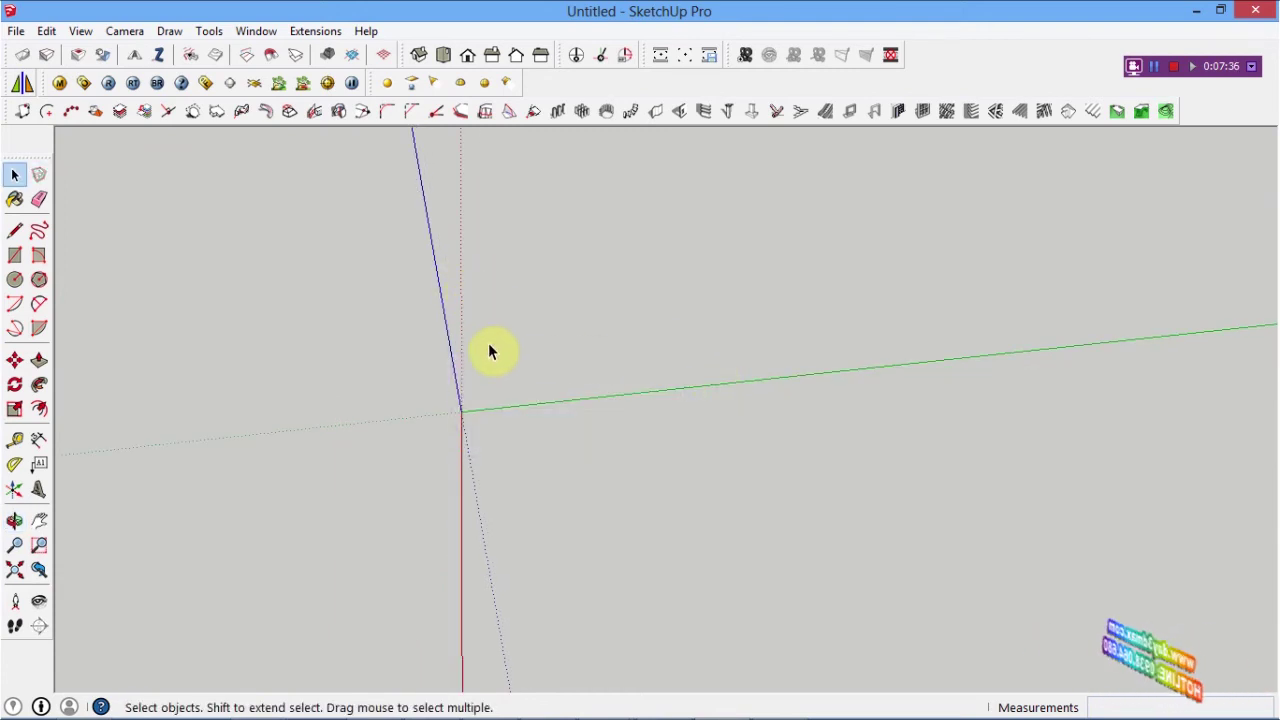
Draw a 400 by 1600 rectangle from the origin and zoom in on the flat face.
{"action": "key", "text": "r"}
{"action": "left_click", "coordinate": [463, 412]}
{"action": "type", "text": "400"}
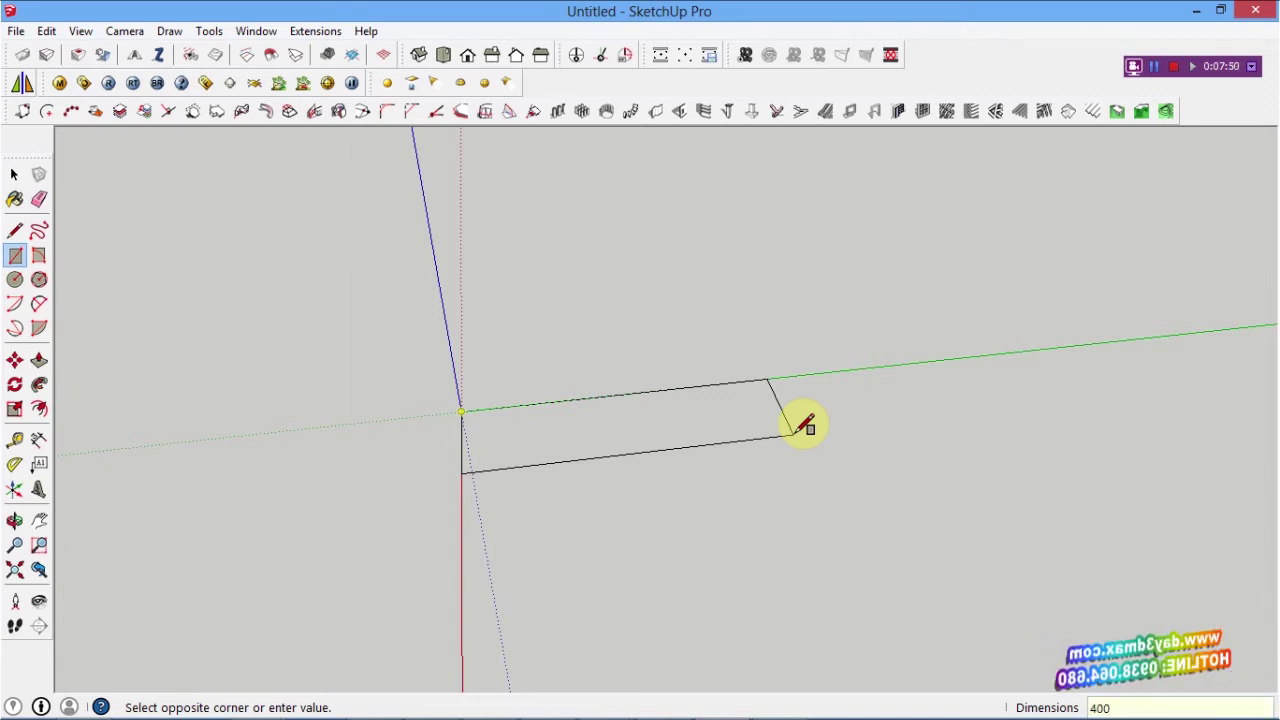
{"action": "type", "text": ",16"}
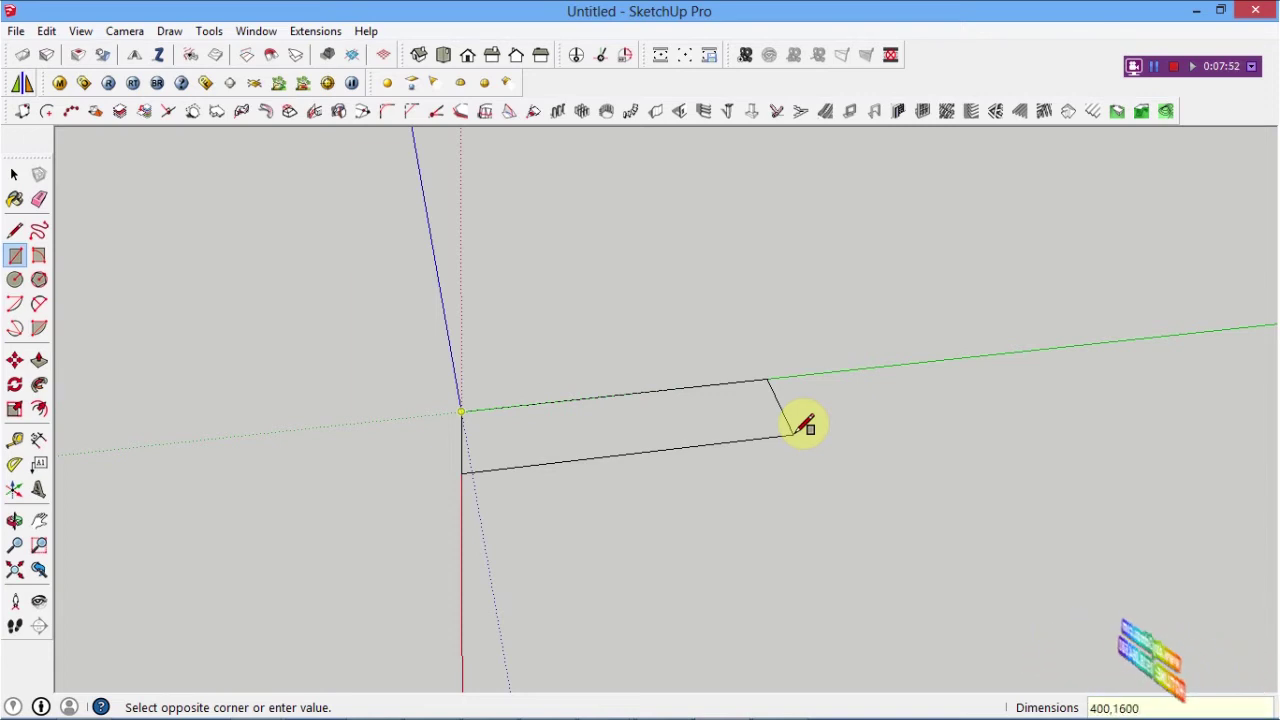
{"action": "key", "text": "Escape"}
{"action": "mouse_move", "coordinate": [754, 414]}
{"action": "middle_mouse_down"}
{"action": "mouse_move", "coordinate": [371, 357]}
{"action": "mouse_move", "coordinate": [572, 404]}
{"action": "middle_mouse_up"}
{"action": "scroll", "coordinate": [663, 448], "scroll_direction": "up", "scroll_amount": 3}
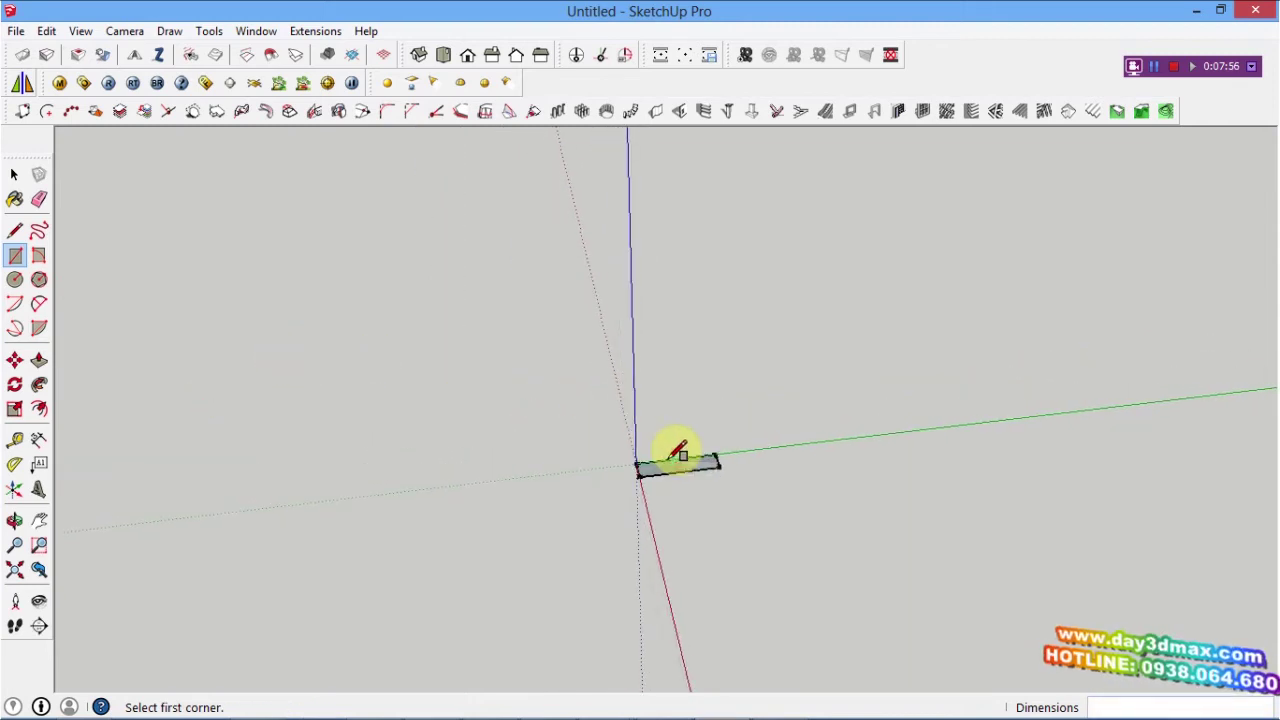
{"action": "scroll", "coordinate": [671, 451], "scroll_direction": "up", "scroll_amount": 3}
{"action": "scroll", "coordinate": [678, 452], "scroll_direction": "up", "scroll_amount": 2}
{"action": "scroll", "coordinate": [674, 449], "scroll_direction": "up", "scroll_amount": 2}
{"action": "key", "text": "space"}
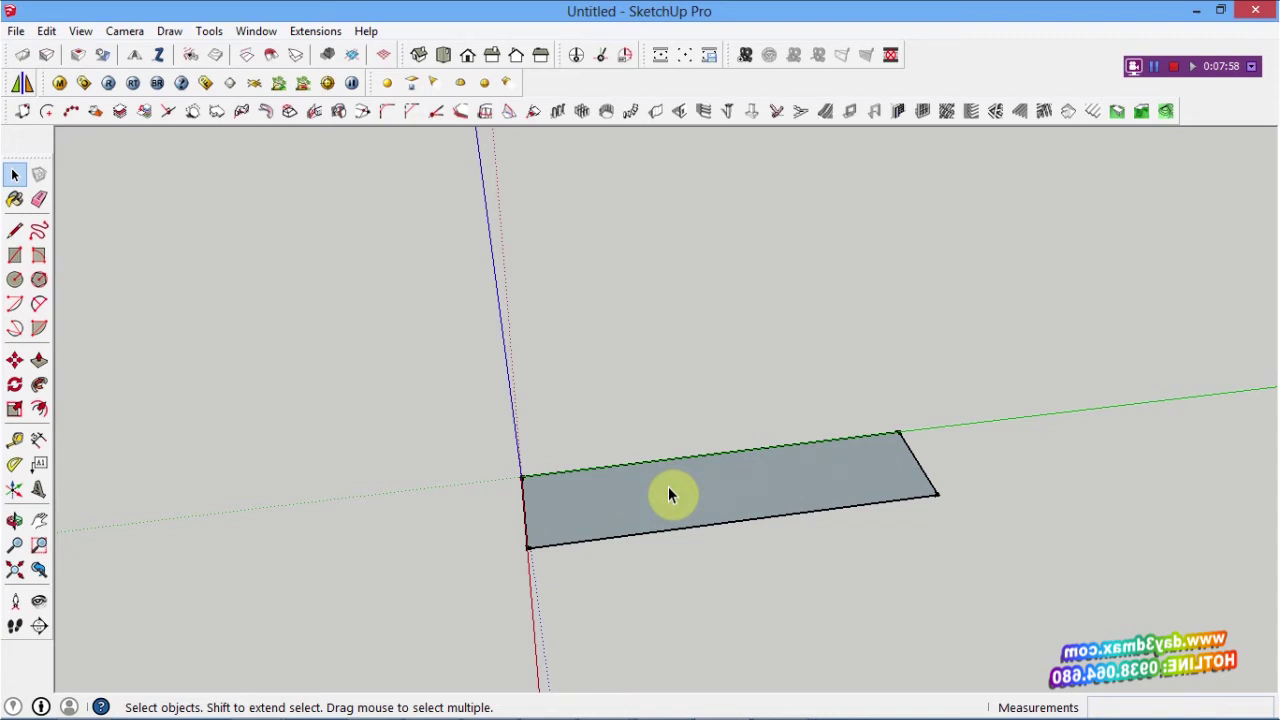
Pull the rectangle up 100 mm to form the plinth.
{"action": "key", "text": "p"}
{"action": "left_click", "coordinate": [668, 495]}
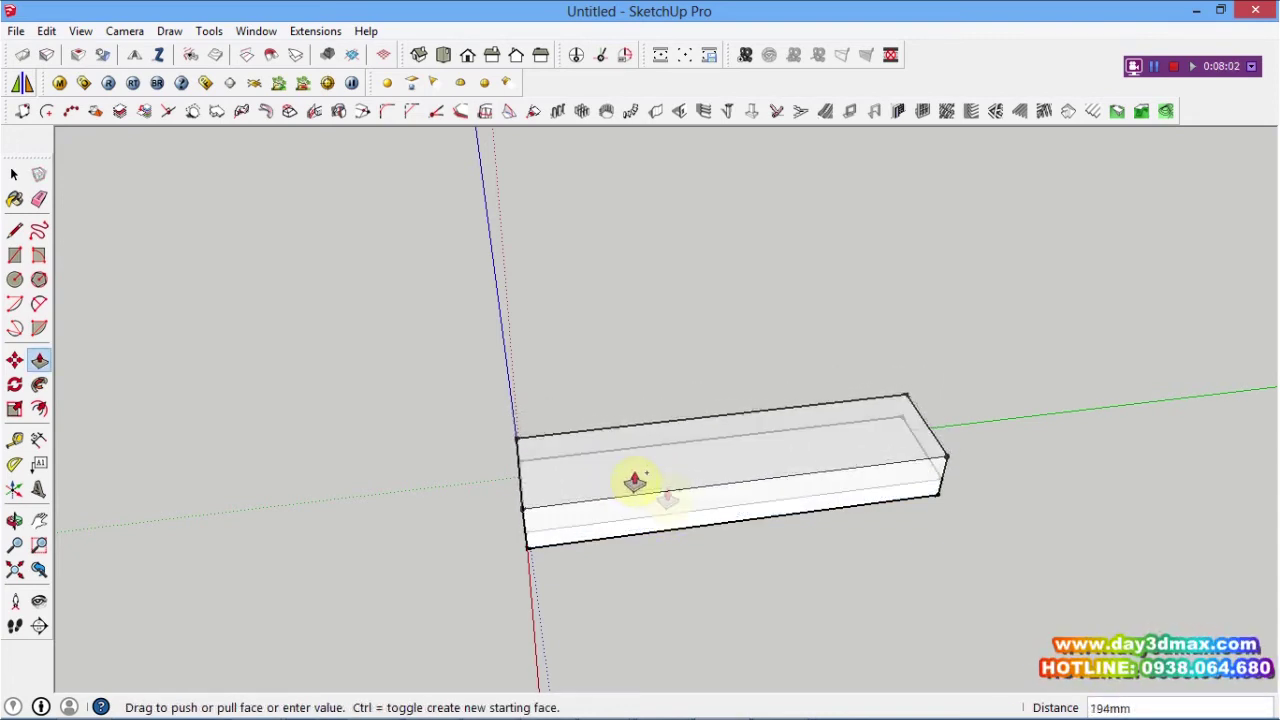
{"action": "left_click", "coordinate": [607, 460]}
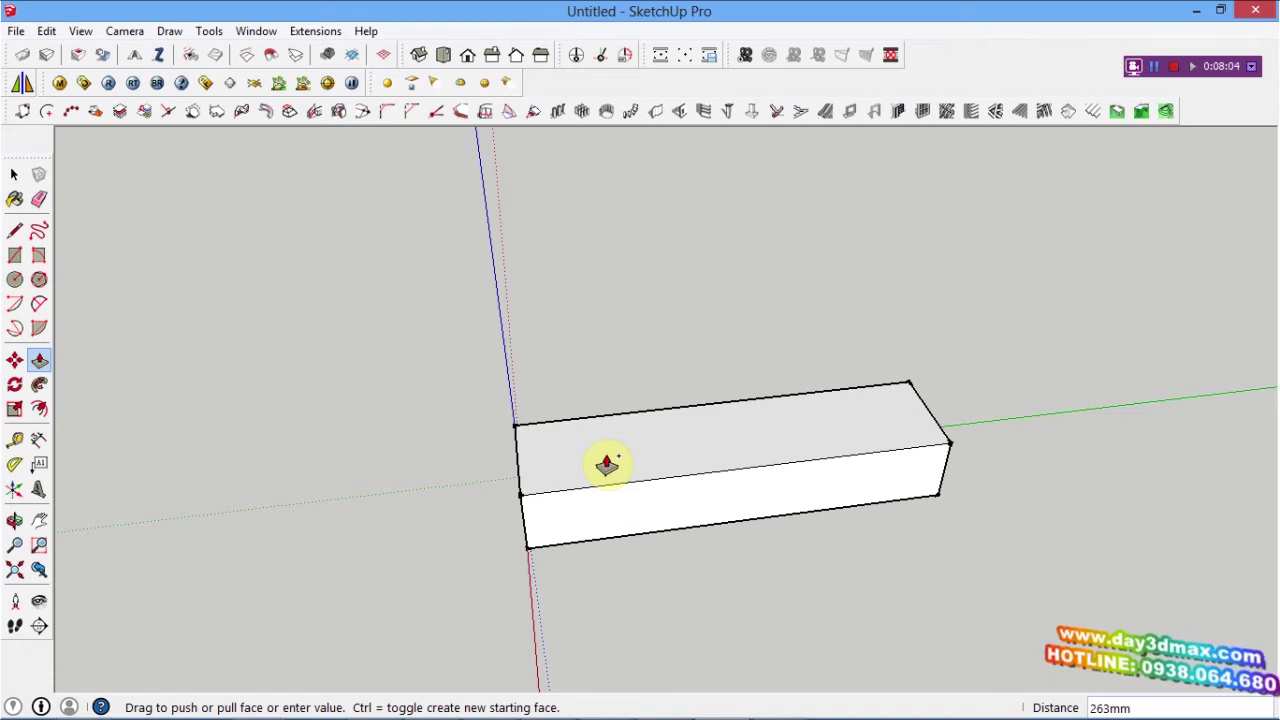
{"action": "left_click", "coordinate": [588, 443]}
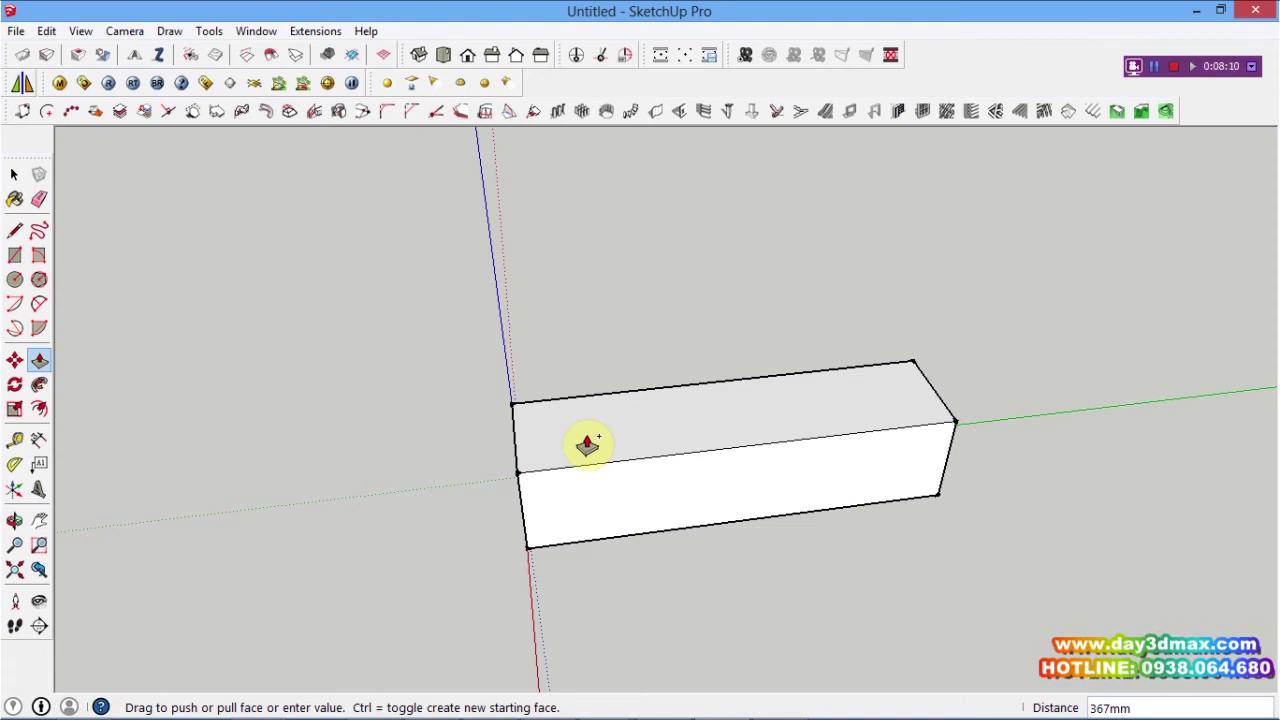
{"action": "type", "text": "0"}
{"action": "key", "text": "Return"}
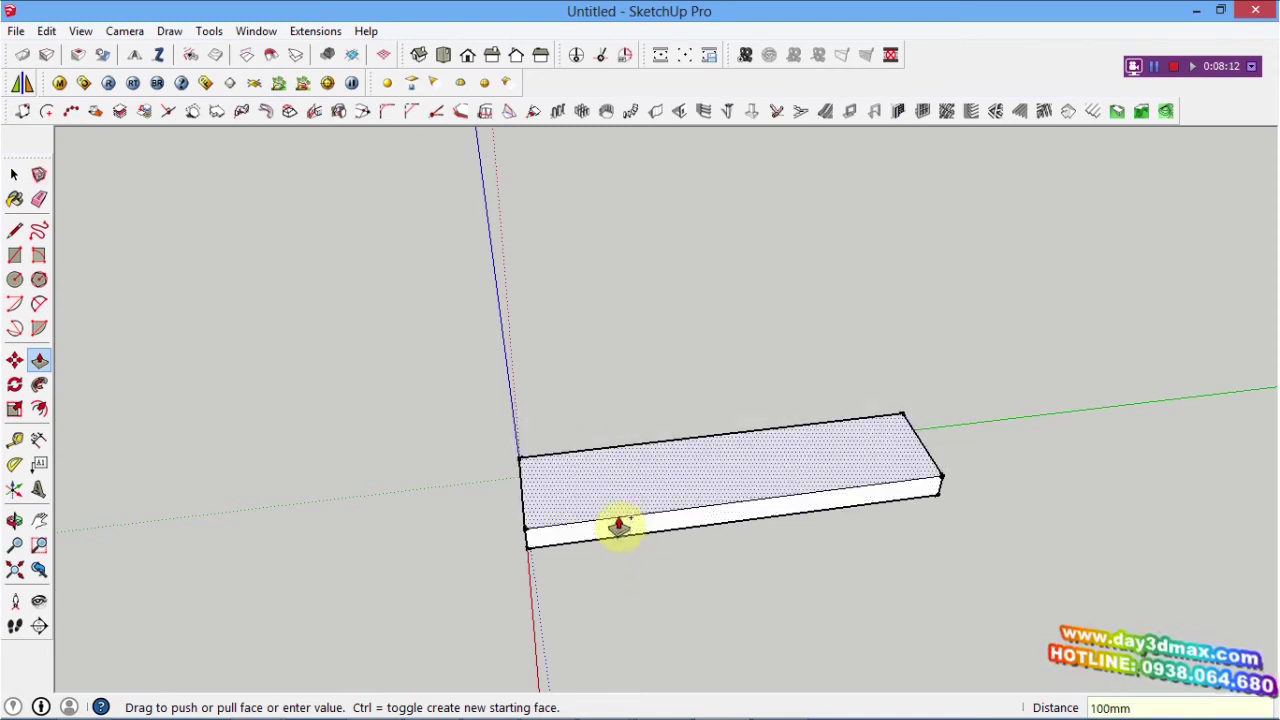
Pull the top face up a further 650 mm for the cabinet body.
{"action": "left_click", "coordinate": [619, 505]}
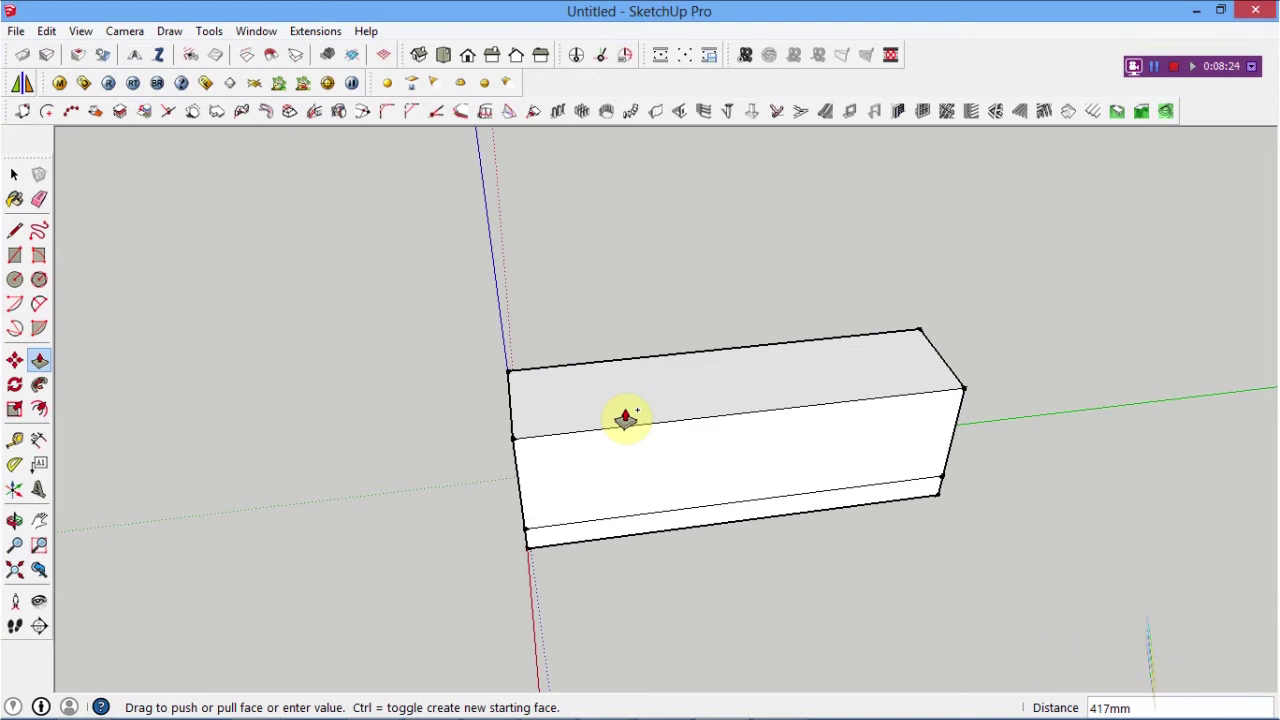
{"action": "type", "text": "0"}
{"action": "key", "text": "Return"}
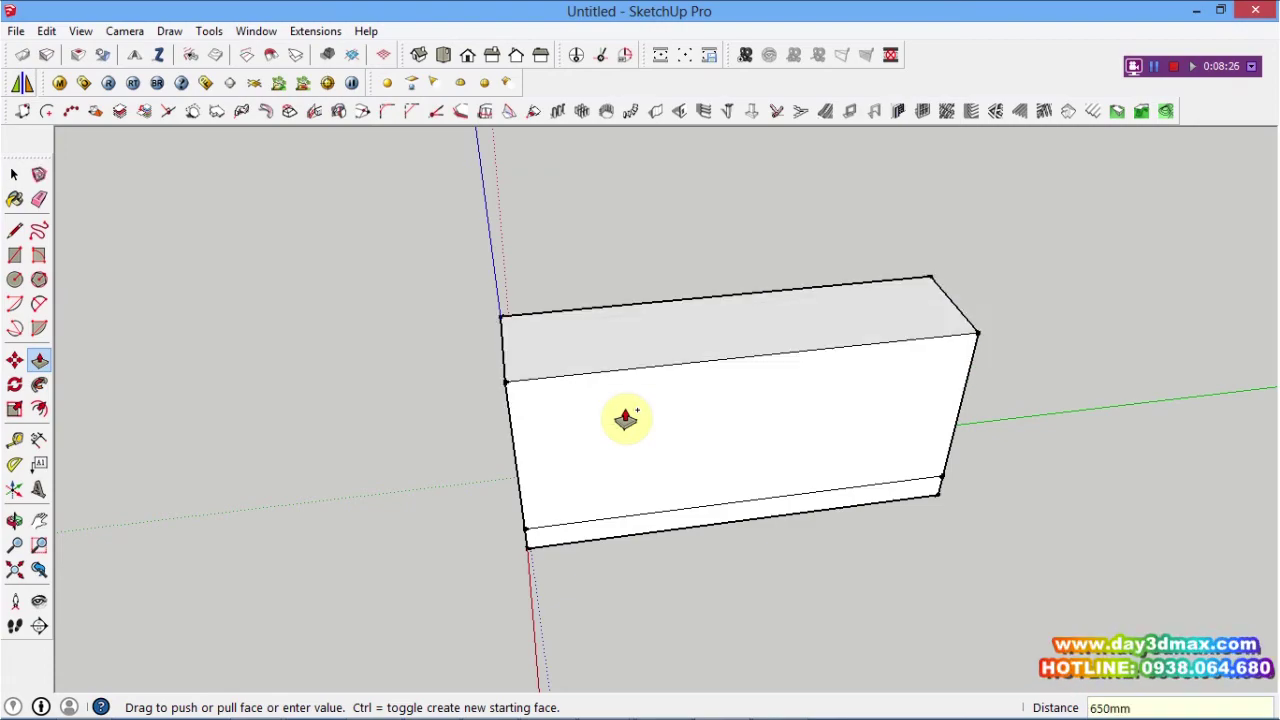
{"action": "mouse_move", "coordinate": [626, 418]}
{"action": "middle_mouse_down"}
{"action": "mouse_move", "coordinate": [586, 377]}
{"action": "mouse_move", "coordinate": [834, 317]}
{"action": "mouse_move", "coordinate": [680, 271]}
{"action": "mouse_move", "coordinate": [604, 327]}
{"action": "middle_mouse_up"}
{"action": "scroll", "coordinate": [604, 327], "scroll_direction": "up", "scroll_amount": 3}
{"action": "key", "text": "space"}
{"action": "left_click", "coordinate": [504, 344]}
{"action": "mouse_move", "coordinate": [504, 352]}
{"action": "middle_mouse_down"}
{"action": "mouse_move", "coordinate": [494, 343]}
{"action": "mouse_move", "coordinate": [560, 329]}
{"action": "mouse_move", "coordinate": [566, 342]}
{"action": "middle_mouse_up"}
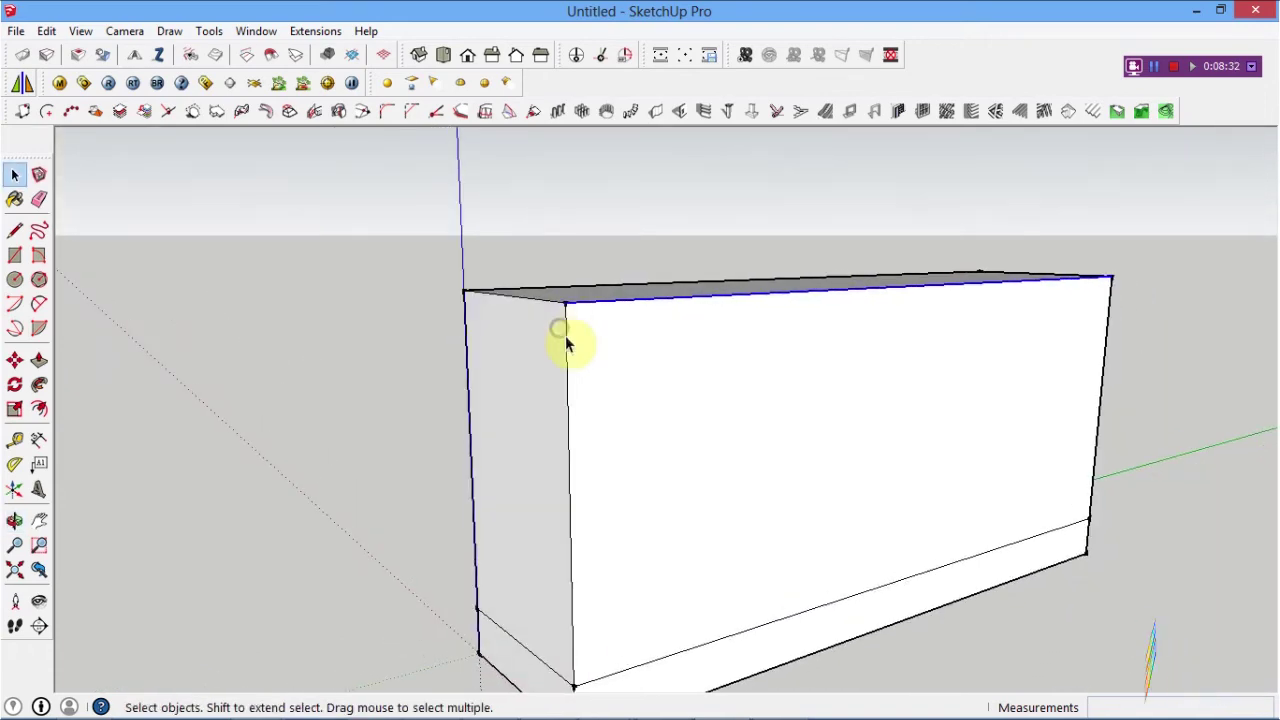
Copy the top front edge down slightly below the top.
{"action": "scroll", "coordinate": [568, 340], "scroll_direction": "up", "scroll_amount": 2}
{"action": "scroll", "coordinate": [570, 337], "scroll_direction": "up", "scroll_amount": 1}
{"action": "key", "text": "m"}
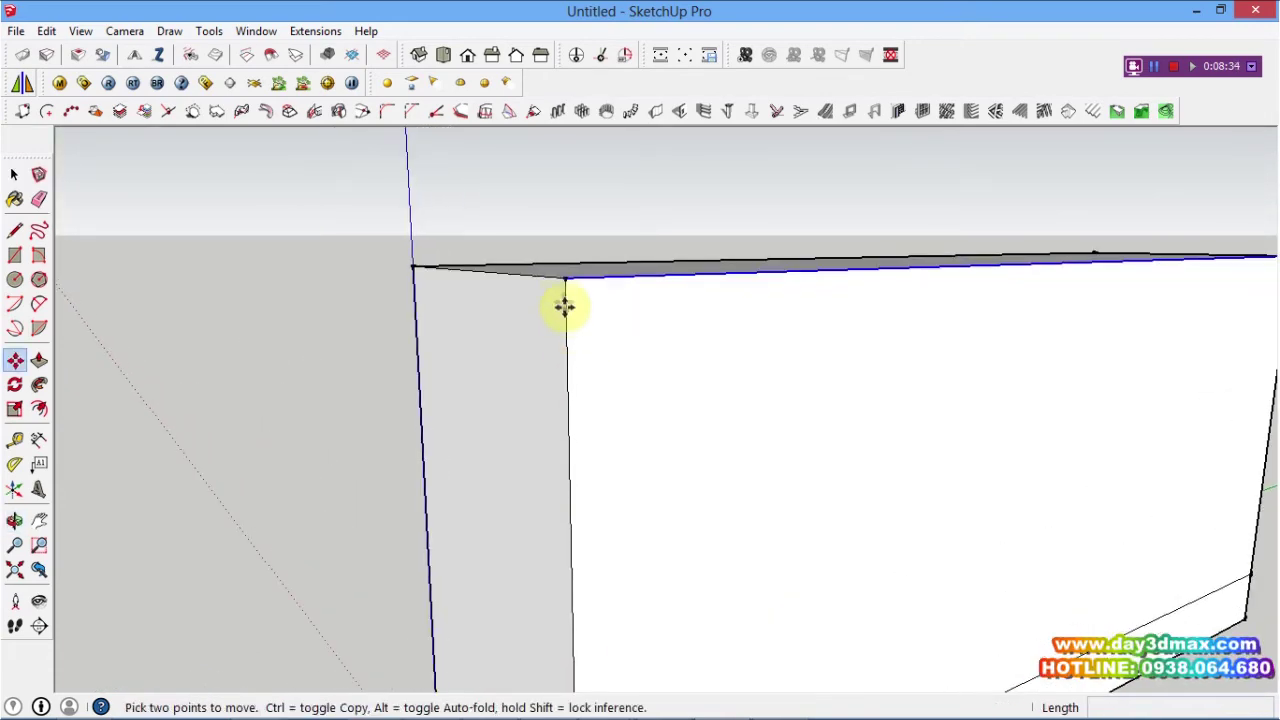
{"action": "key", "text": "space"}
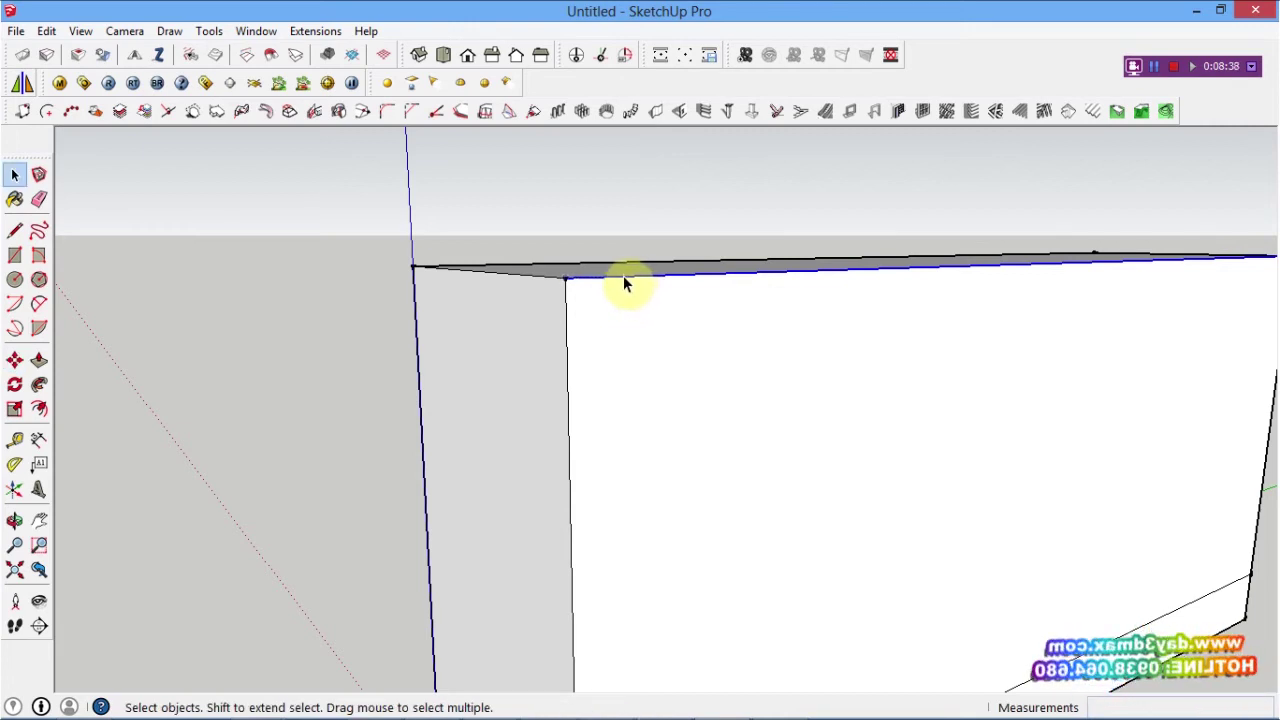
{"action": "key", "text": "m"}
{"action": "key", "text": "ctrl"}
{"action": "left_click", "coordinate": [565, 278]}
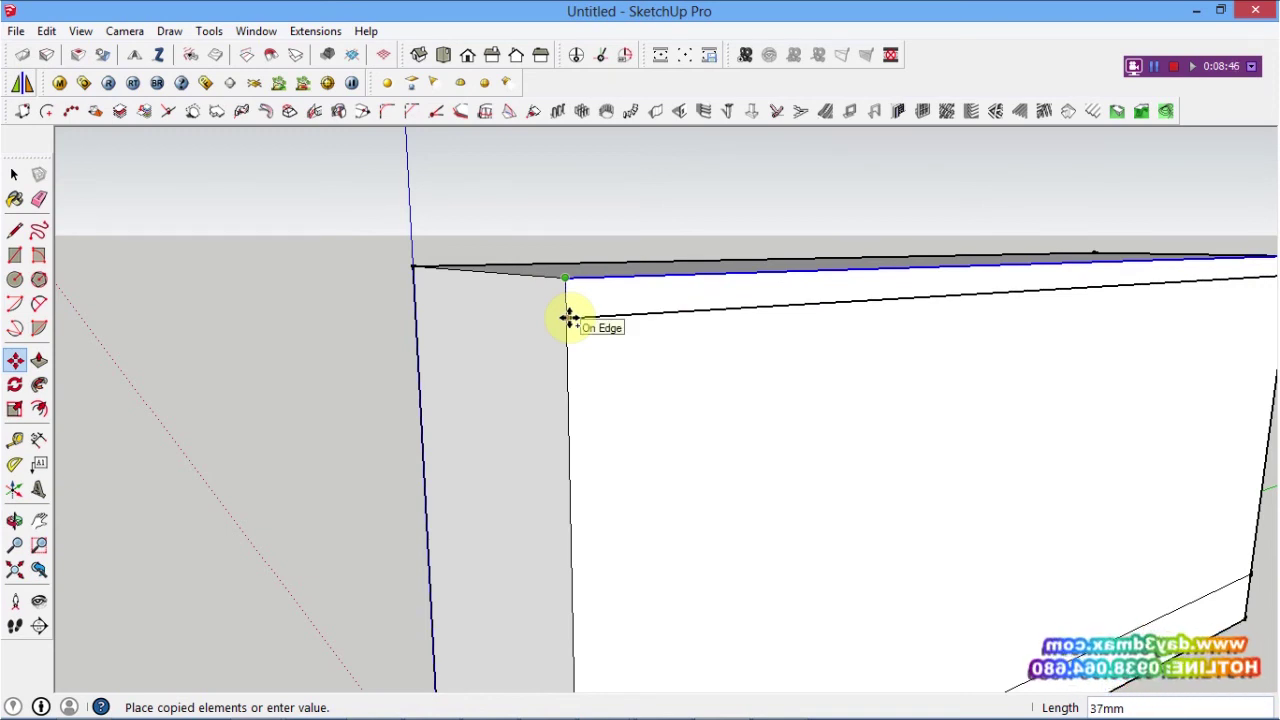
{"action": "left_click", "coordinate": [568, 318]}
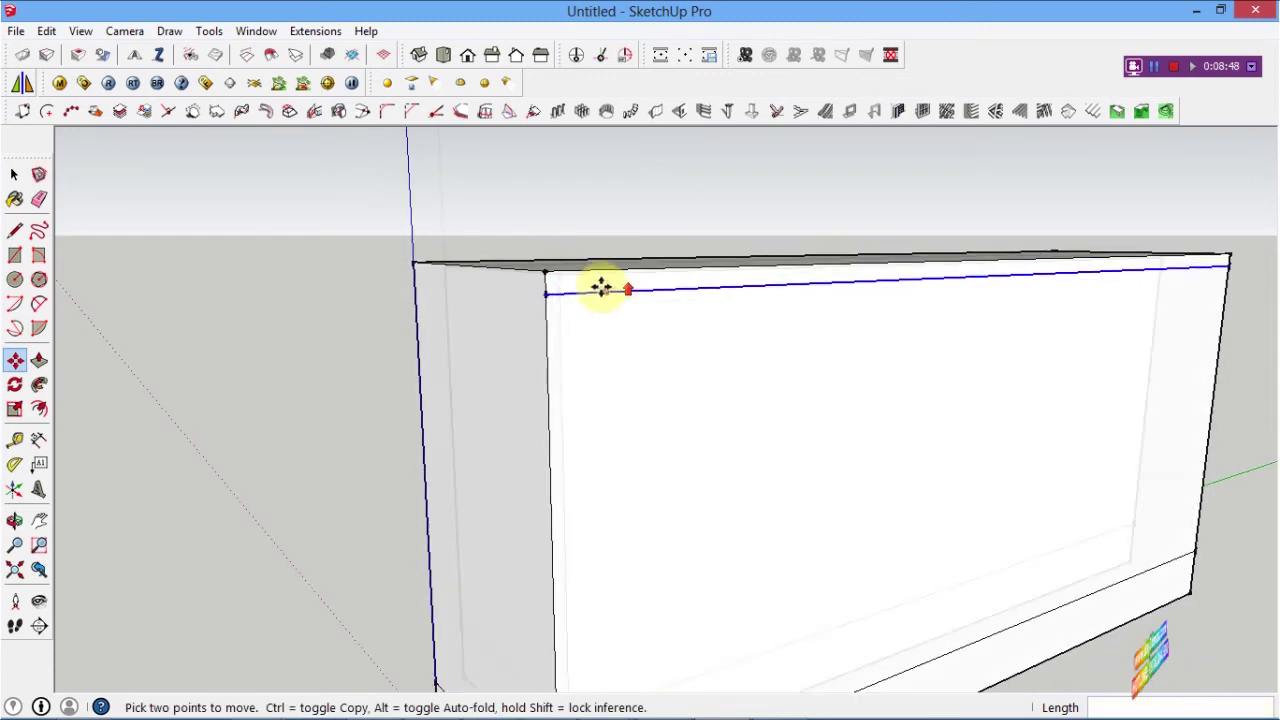
Copy the top front edge 25 mm down and select the resulting thin strip face.
{"action": "scroll", "coordinate": [560, 290], "scroll_direction": "up", "scroll_amount": 2}
{"action": "left_click", "coordinate": [529, 298]}
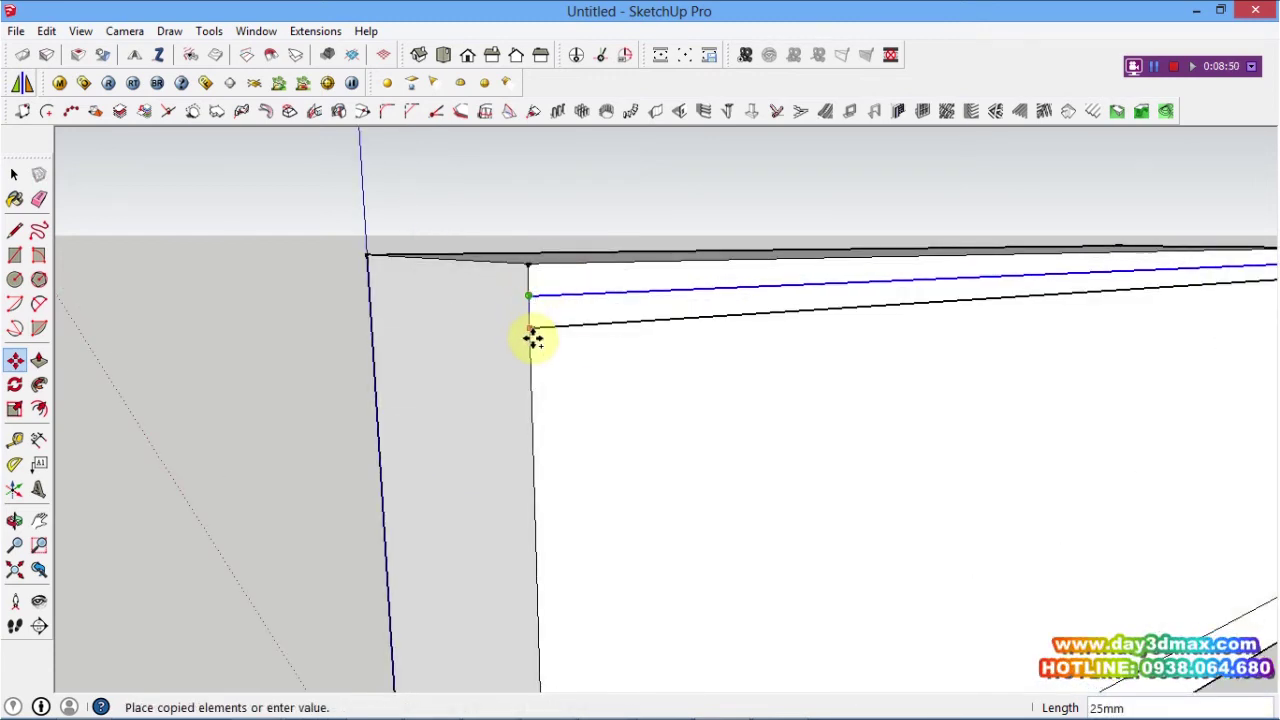
{"action": "left_click", "coordinate": [531, 330]}
{"action": "scroll", "coordinate": [531, 337], "scroll_direction": "down", "scroll_amount": 4}
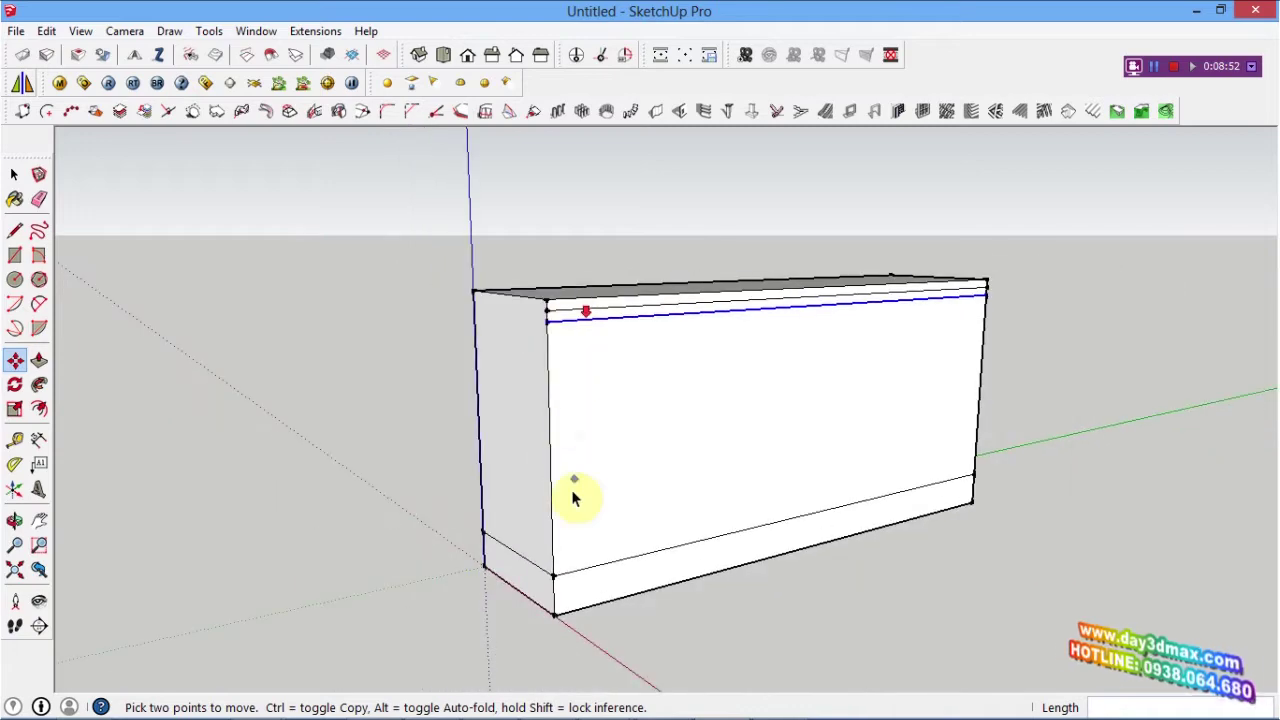
{"action": "middle_click_drag", "start_coordinate": [574, 494], "coordinate": [646, 543]}
{"action": "scroll", "coordinate": [614, 357], "scroll_direction": "up", "scroll_amount": 2}
{"action": "scroll", "coordinate": [586, 294], "scroll_direction": "up", "scroll_amount": 2}
{"action": "left_click", "coordinate": [588, 292]}
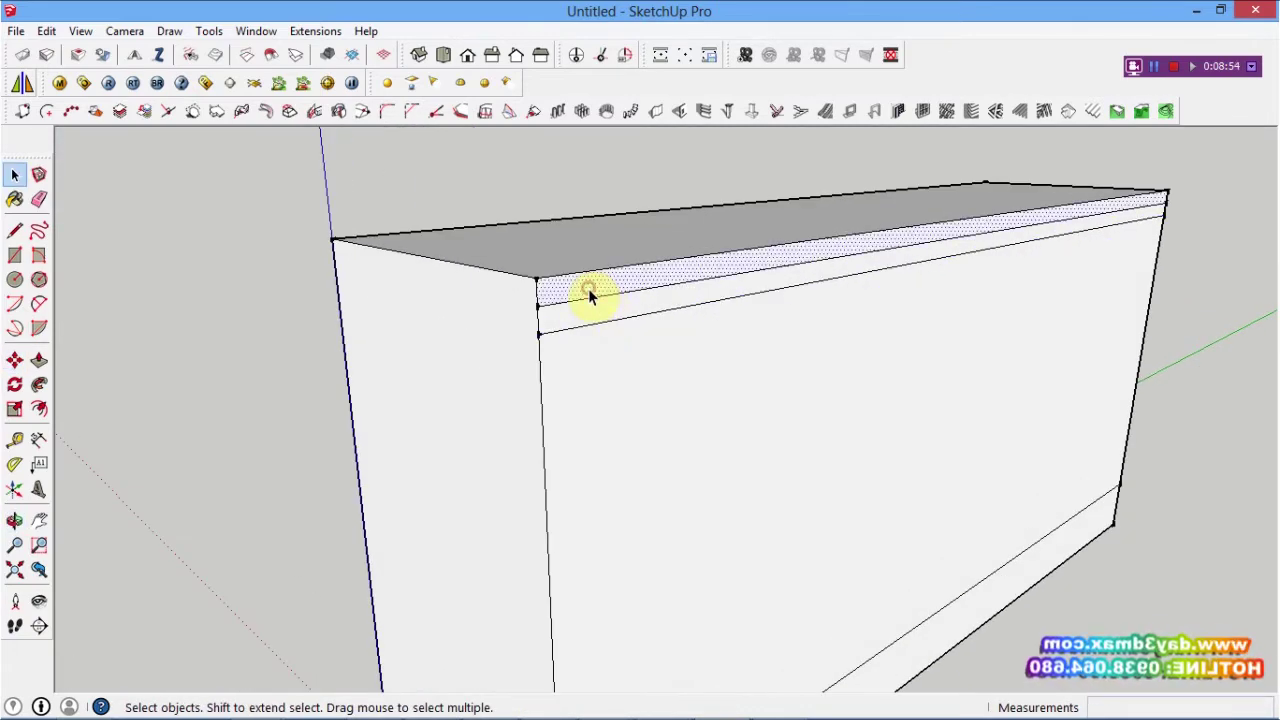
Push/Pull the top strip out 18 mm, then pull the lower front face forward too.
{"action": "key", "text": "p"}
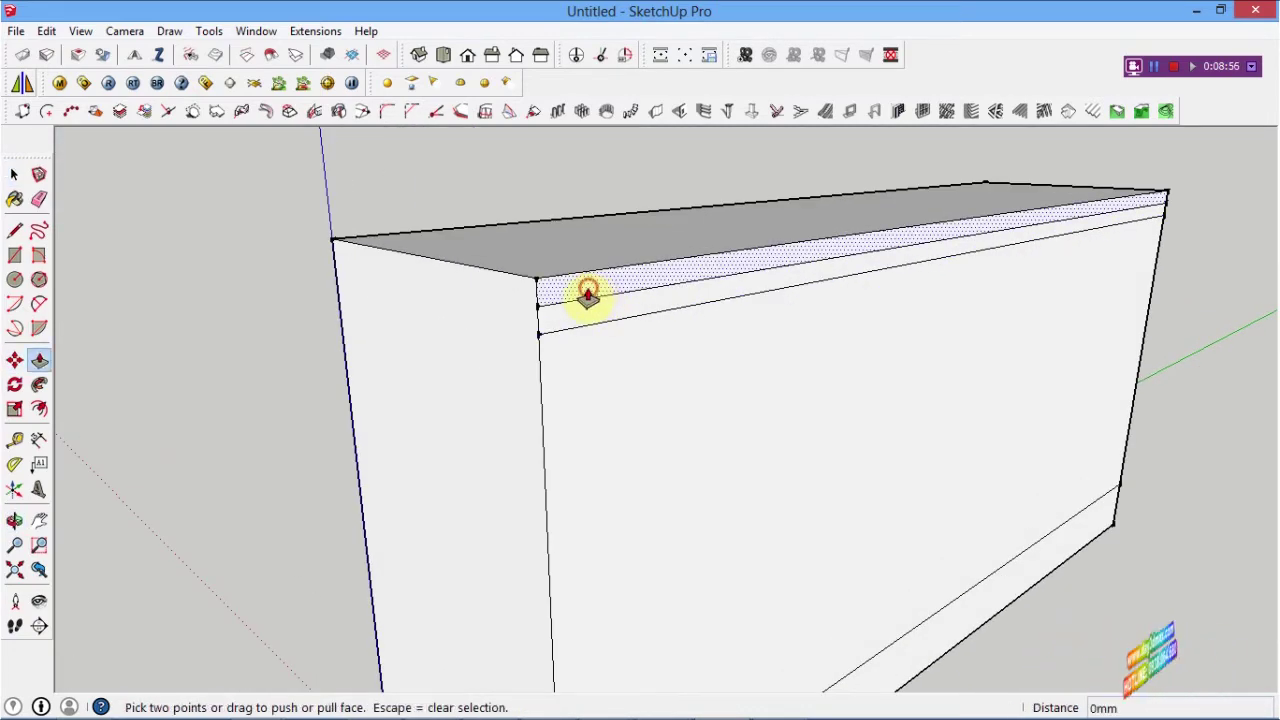
{"action": "left_click", "coordinate": [588, 297]}
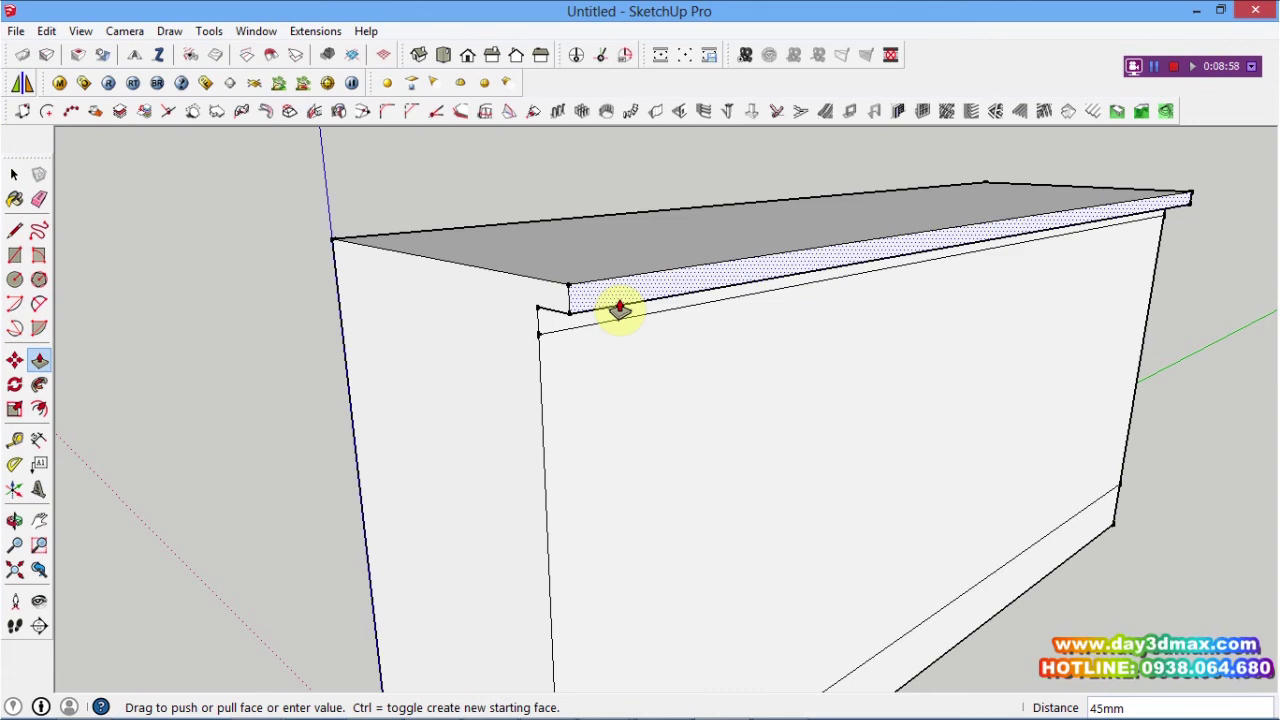
{"action": "type", "text": "18"}
{"action": "key", "text": "Return"}
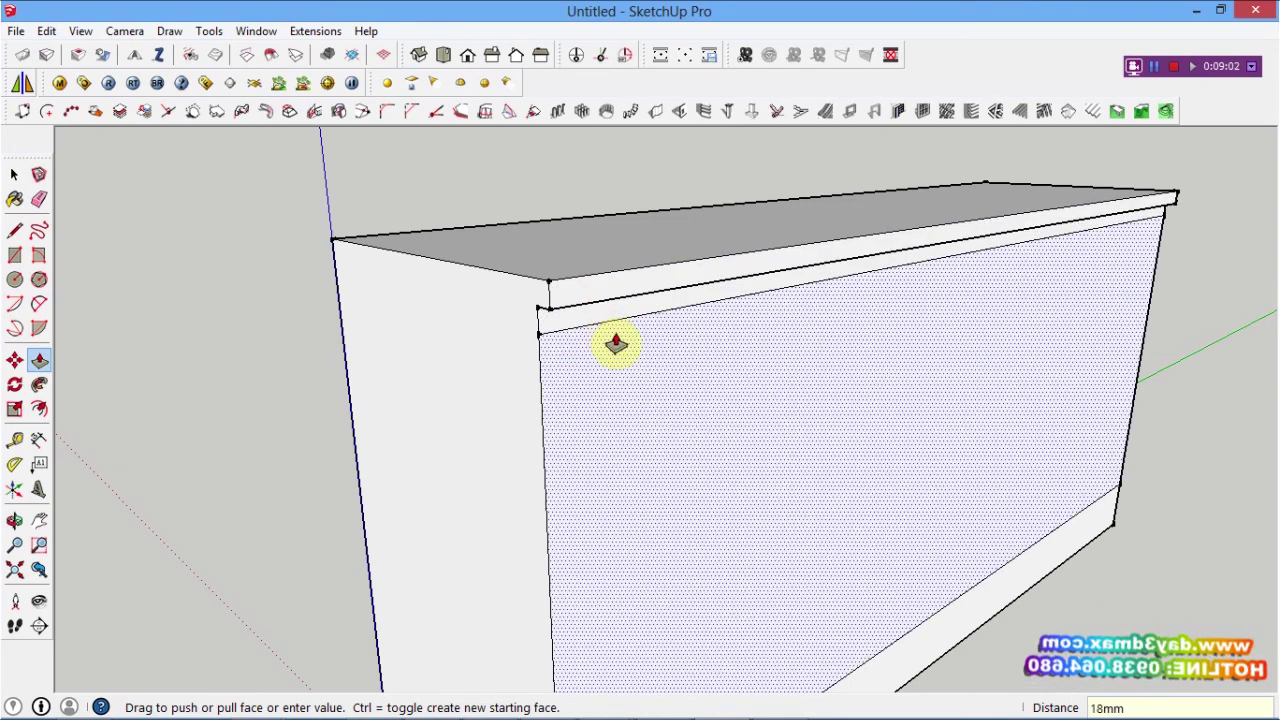
{"action": "left_click", "coordinate": [616, 341]}
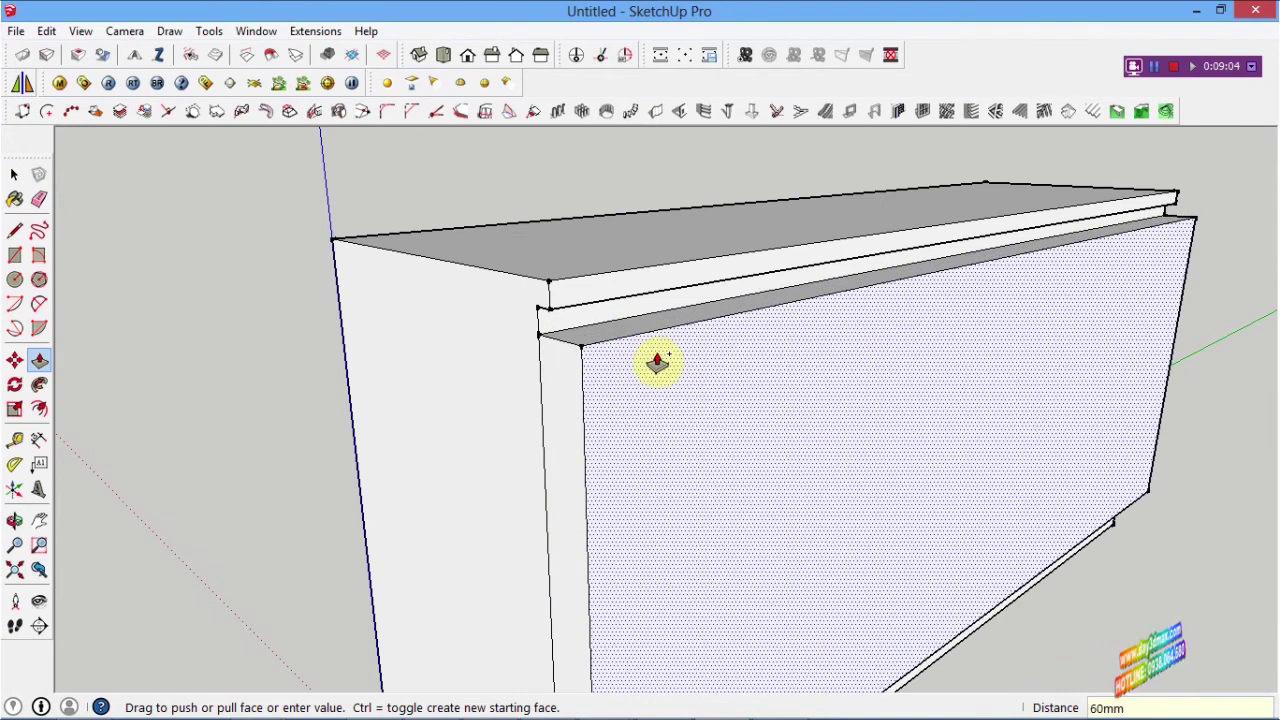
{"action": "key", "text": "Return"}
{"action": "mouse_move", "coordinate": [657, 363]}
{"action": "middle_mouse_down"}
{"action": "mouse_move", "coordinate": [581, 411]}
{"action": "mouse_move", "coordinate": [463, 360]}
{"action": "mouse_move", "coordinate": [586, 354]}
{"action": "mouse_move", "coordinate": [586, 286]}
{"action": "mouse_move", "coordinate": [543, 386]}
{"action": "middle_mouse_up"}
Copy the front-left vertical edge to the right front corner with a /4 divide.
{"action": "left_click", "coordinate": [509, 292]}
{"action": "scroll", "coordinate": [543, 387], "scroll_direction": "up", "scroll_amount": 2}
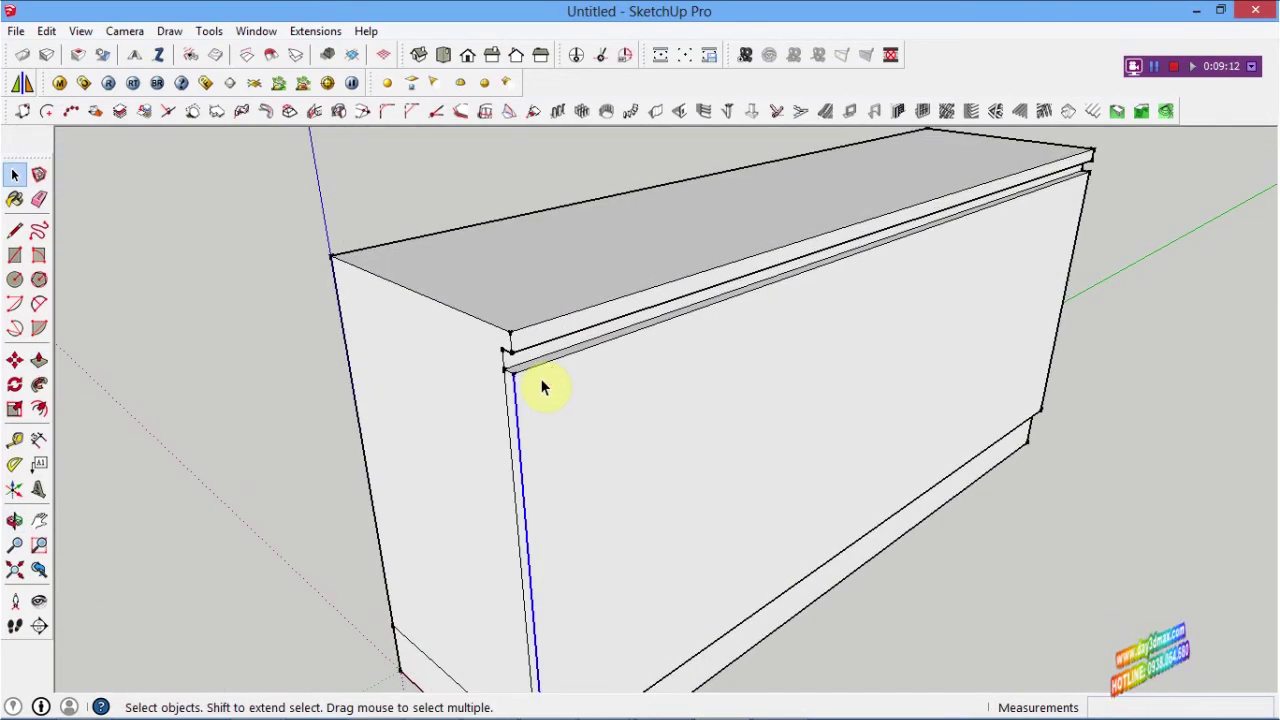
{"action": "key", "text": "m"}
{"action": "key", "text": "ctrl"}
{"action": "left_click", "coordinate": [511, 372]}
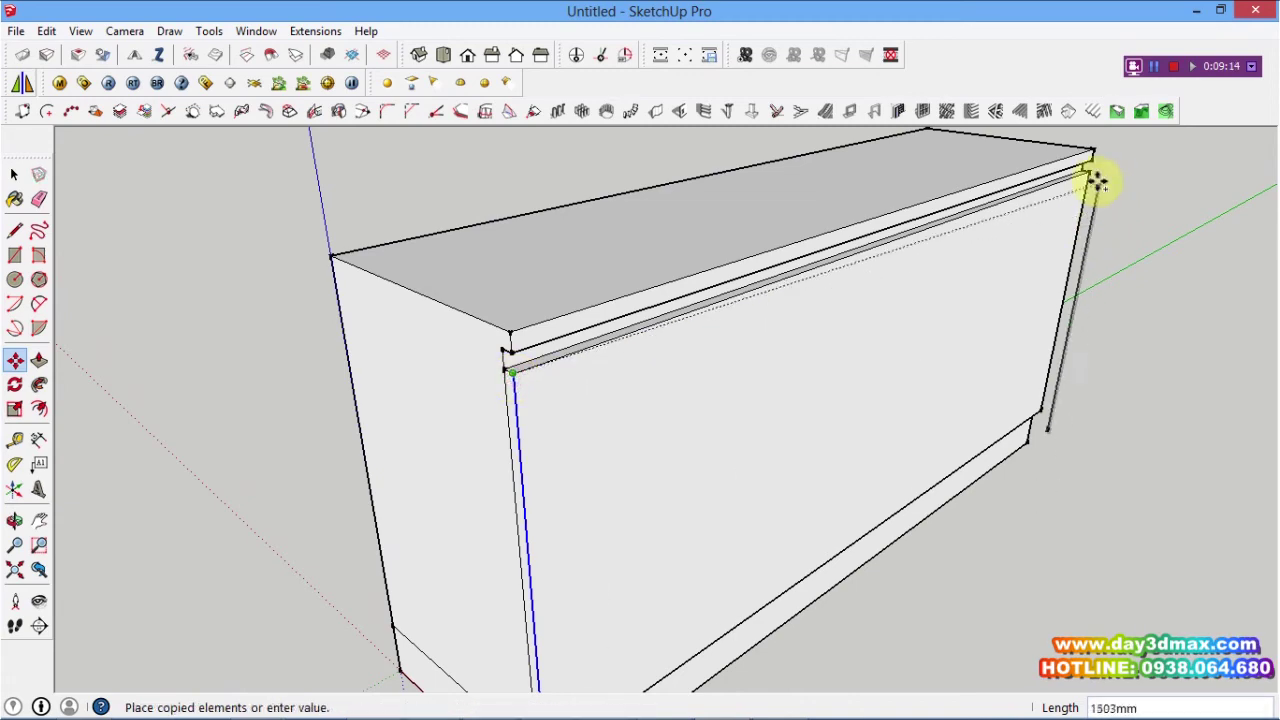
{"action": "left_click", "coordinate": [1089, 174]}
{"action": "type", "text": "/4"}
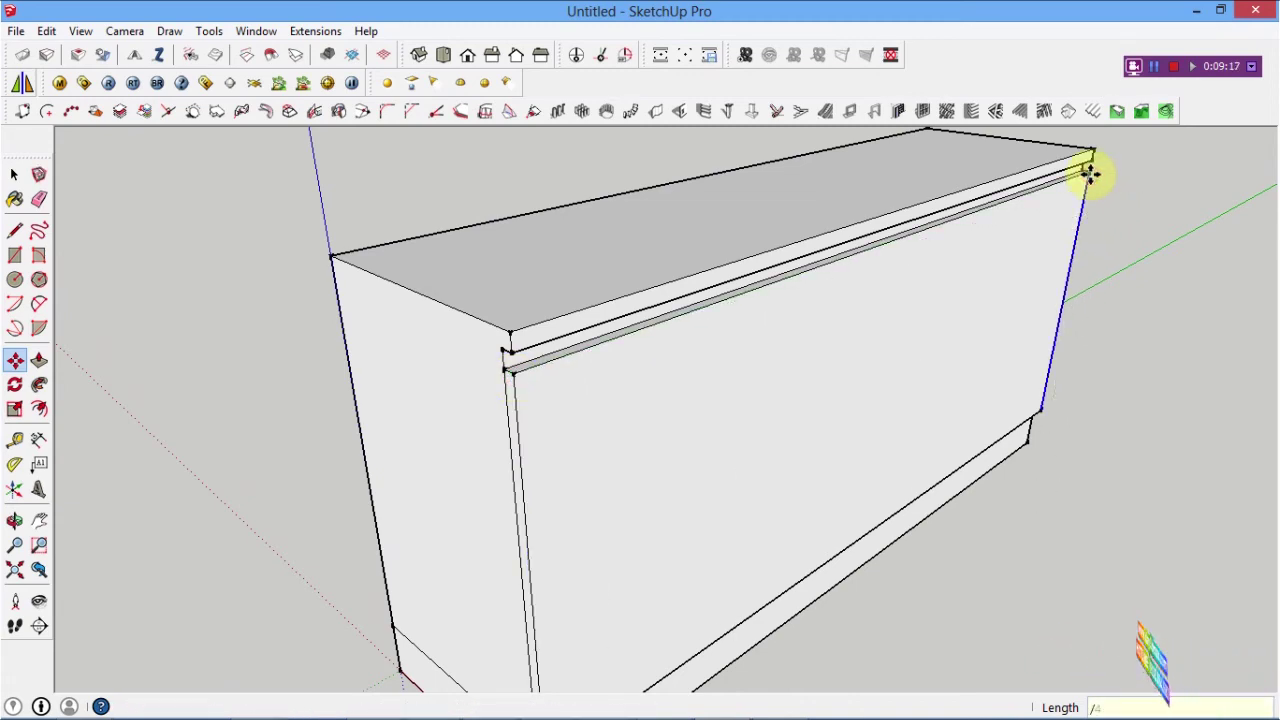
{"action": "key", "text": "Return"}
{"action": "mouse_move", "coordinate": [1088, 171]}
{"action": "middle_mouse_down"}
{"action": "mouse_move", "coordinate": [966, 266]}
{"action": "mouse_move", "coordinate": [709, 166]}
{"action": "mouse_move", "coordinate": [986, 229]}
{"action": "middle_mouse_up"}
{"action": "scroll", "coordinate": [700, 323], "scroll_direction": "up", "scroll_amount": 3}
{"action": "key", "text": "space"}
{"action": "scroll", "coordinate": [660, 394], "scroll_direction": "up", "scroll_amount": 3}
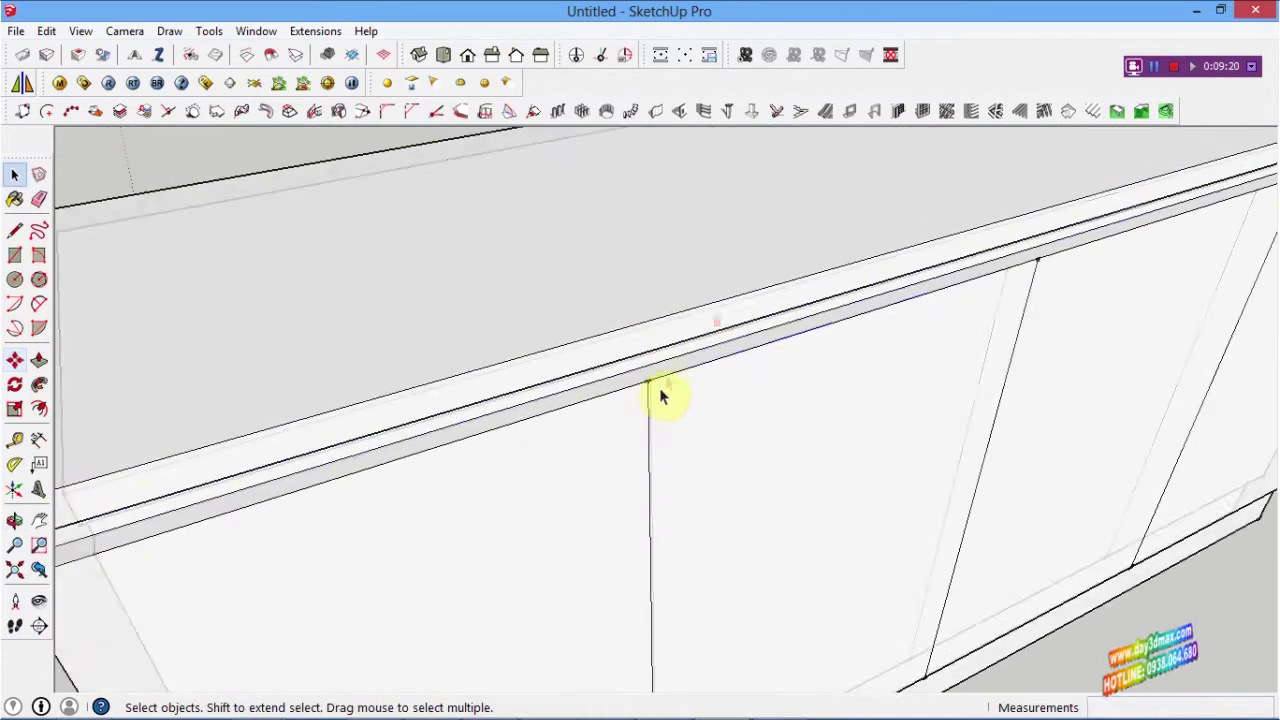
{"action": "left_click", "coordinate": [651, 399]}
{"action": "scroll", "coordinate": [650, 398], "scroll_direction": "up", "scroll_amount": 2}
Copy a door divider line 5 mm sideways to mark a narrow groove strip.
{"action": "scroll", "coordinate": [650, 398], "scroll_direction": "down", "scroll_amount": 1}
{"action": "scroll", "coordinate": [655, 398], "scroll_direction": "up", "scroll_amount": 1}
{"action": "key", "text": "m"}
{"action": "key", "text": "ctrl"}
{"action": "left_click", "coordinate": [686, 399]}
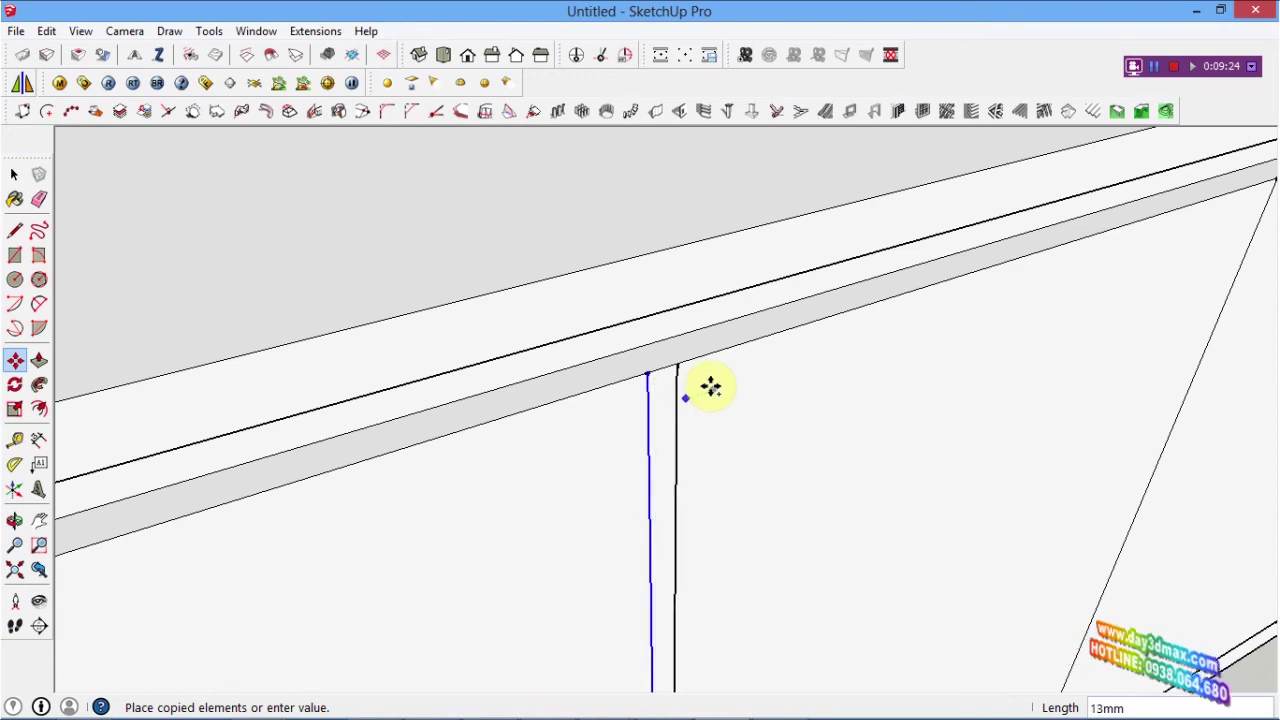
{"action": "type", "text": "5"}
{"action": "key", "text": "Return"}
{"action": "scroll", "coordinate": [928, 366], "scroll_direction": "down", "scroll_amount": 3}
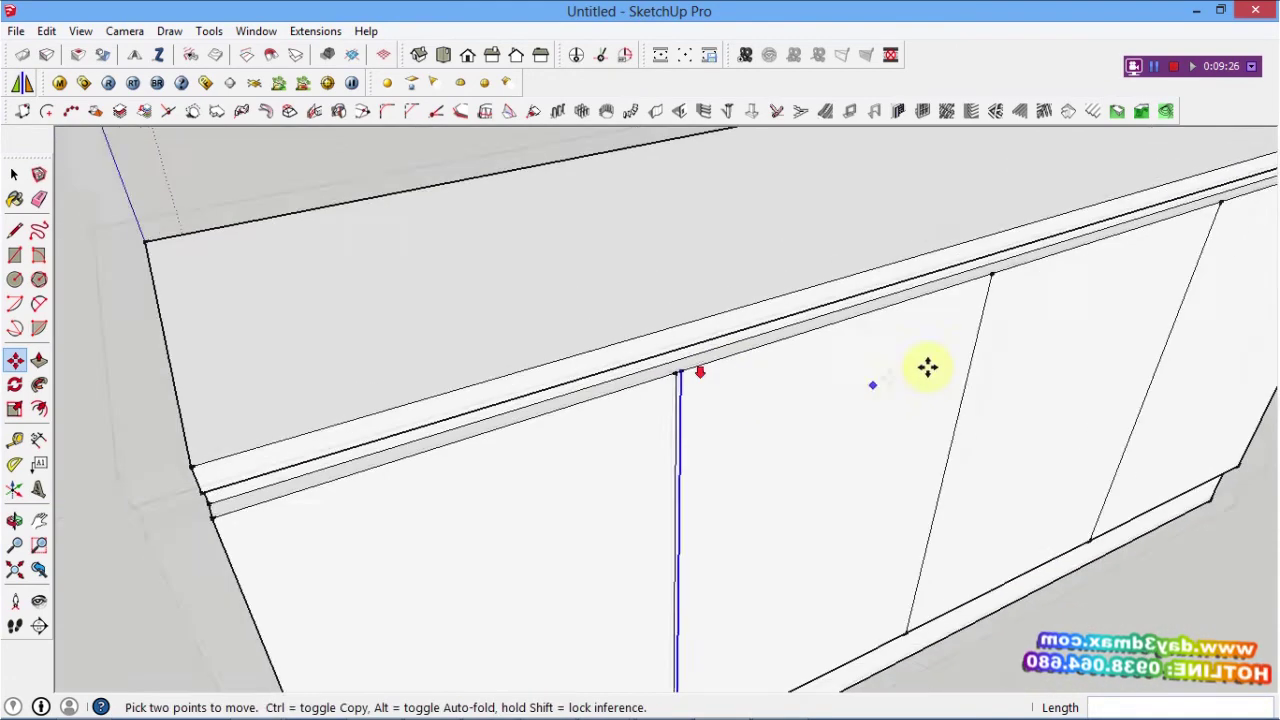
{"action": "middle_click_drag", "start_coordinate": [928, 366], "coordinate": [547, 402]}
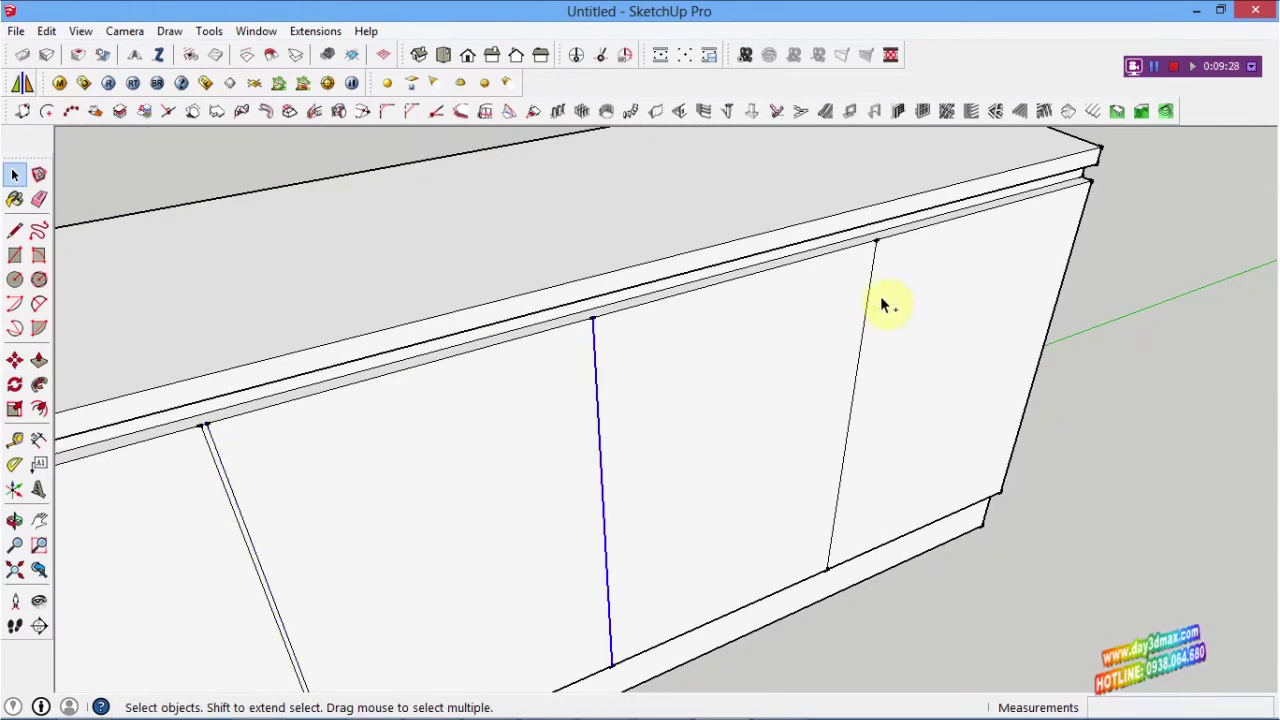
{"action": "scroll", "coordinate": [800, 272], "scroll_direction": "up", "scroll_amount": 3}
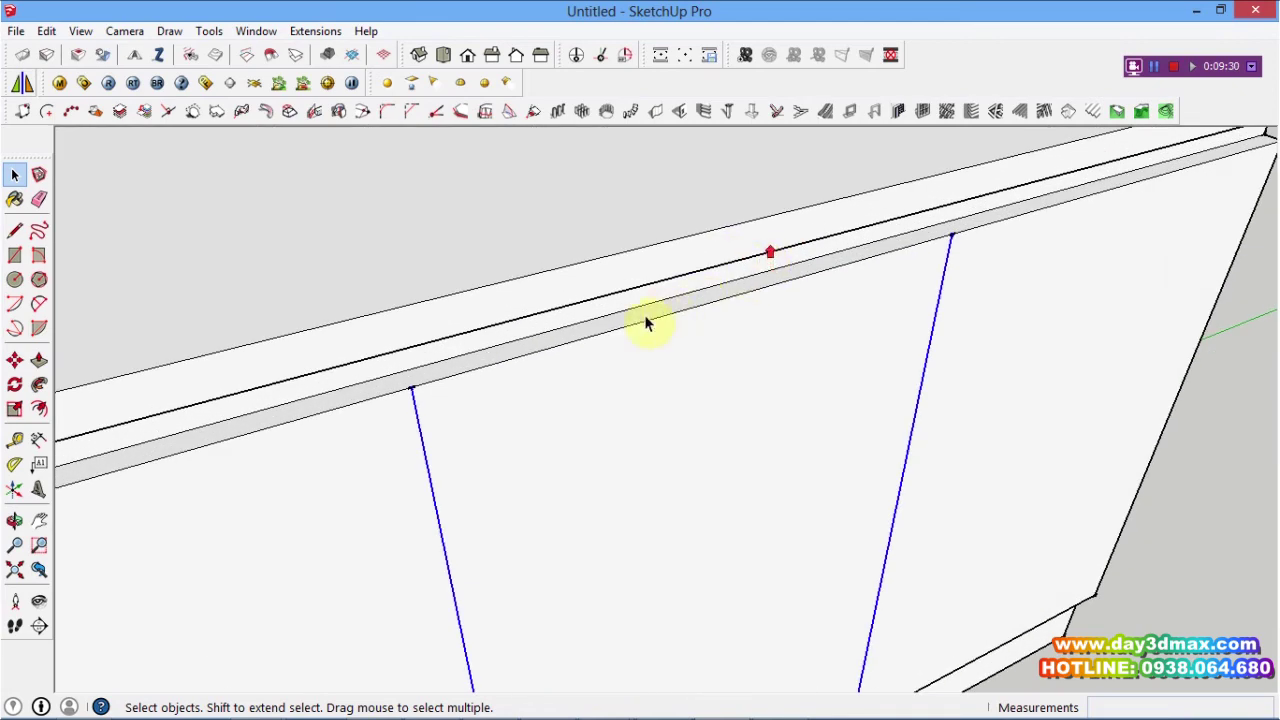
{"action": "scroll", "coordinate": [612, 394], "scroll_direction": "down", "scroll_amount": 3}
Push the narrow groove strip in 18 mm between the door panels.
{"action": "key", "text": "m"}
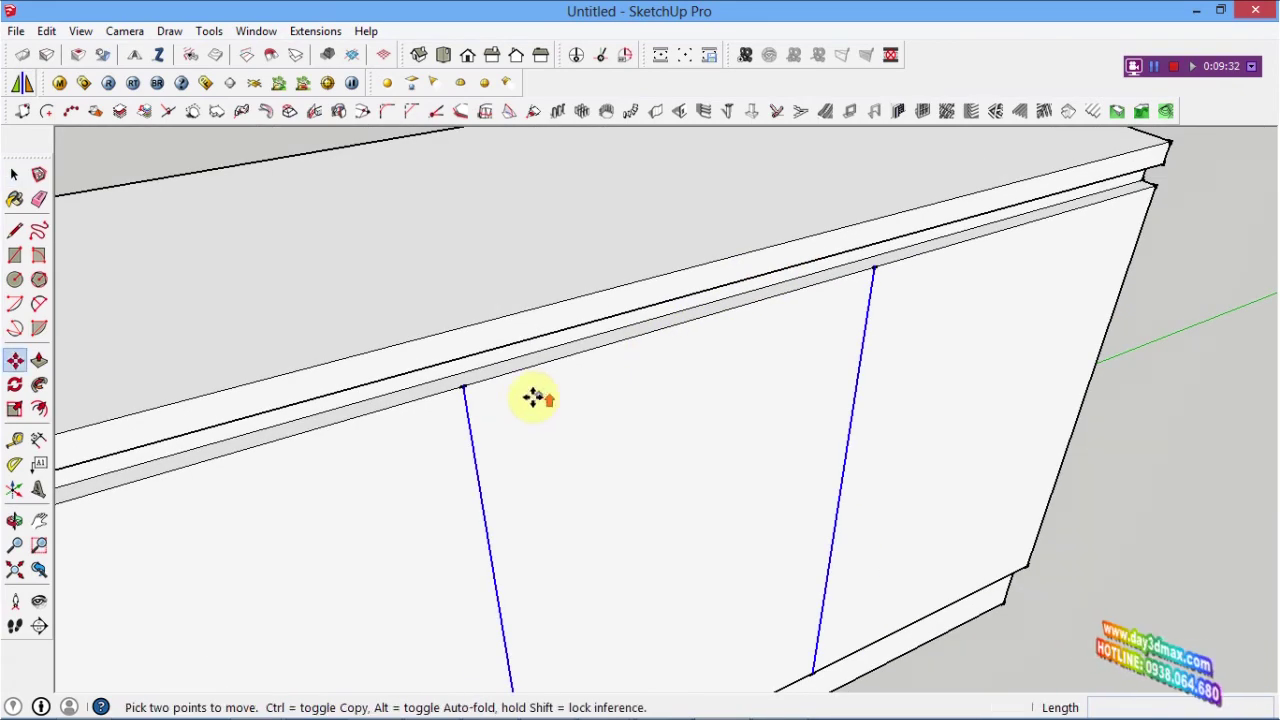
{"action": "scroll", "coordinate": [533, 398], "scroll_direction": "up", "scroll_amount": 3}
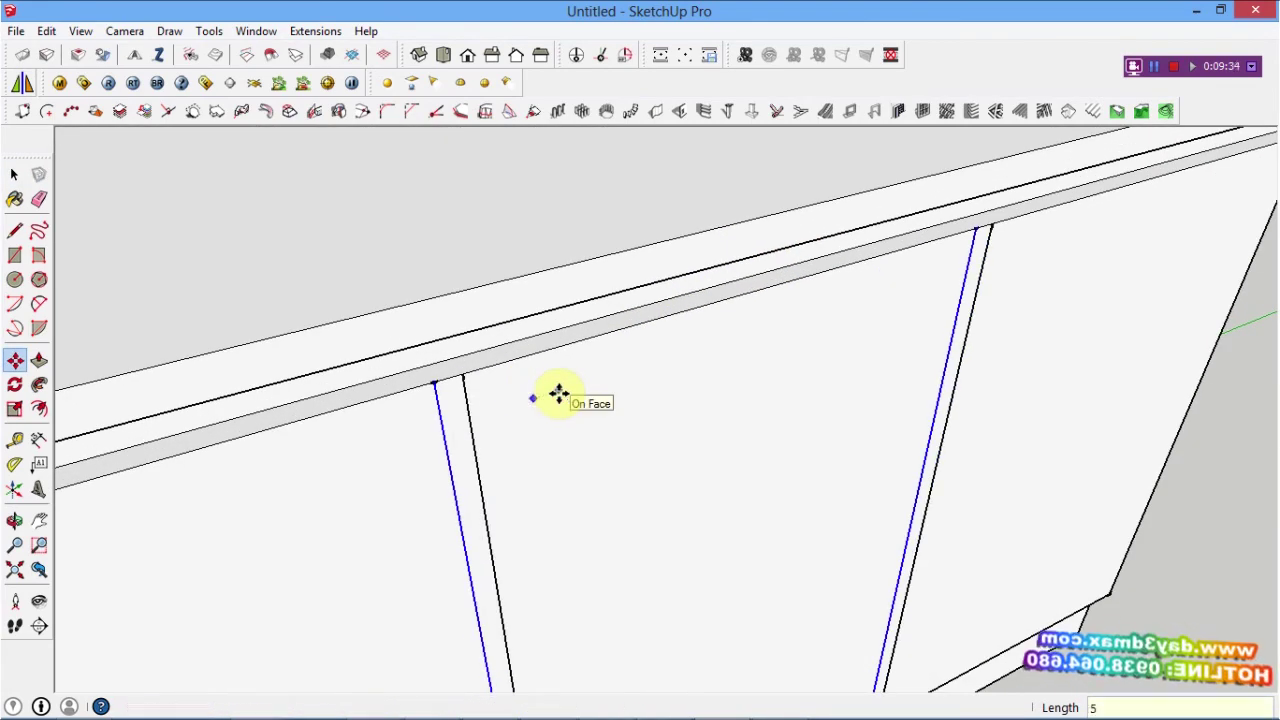
{"action": "scroll", "coordinate": [437, 369], "scroll_direction": "down", "scroll_amount": 2}
{"action": "key", "text": "space"}
{"action": "scroll", "coordinate": [457, 391], "scroll_direction": "up", "scroll_amount": 2}
{"action": "scroll", "coordinate": [480, 394], "scroll_direction": "up", "scroll_amount": 2}
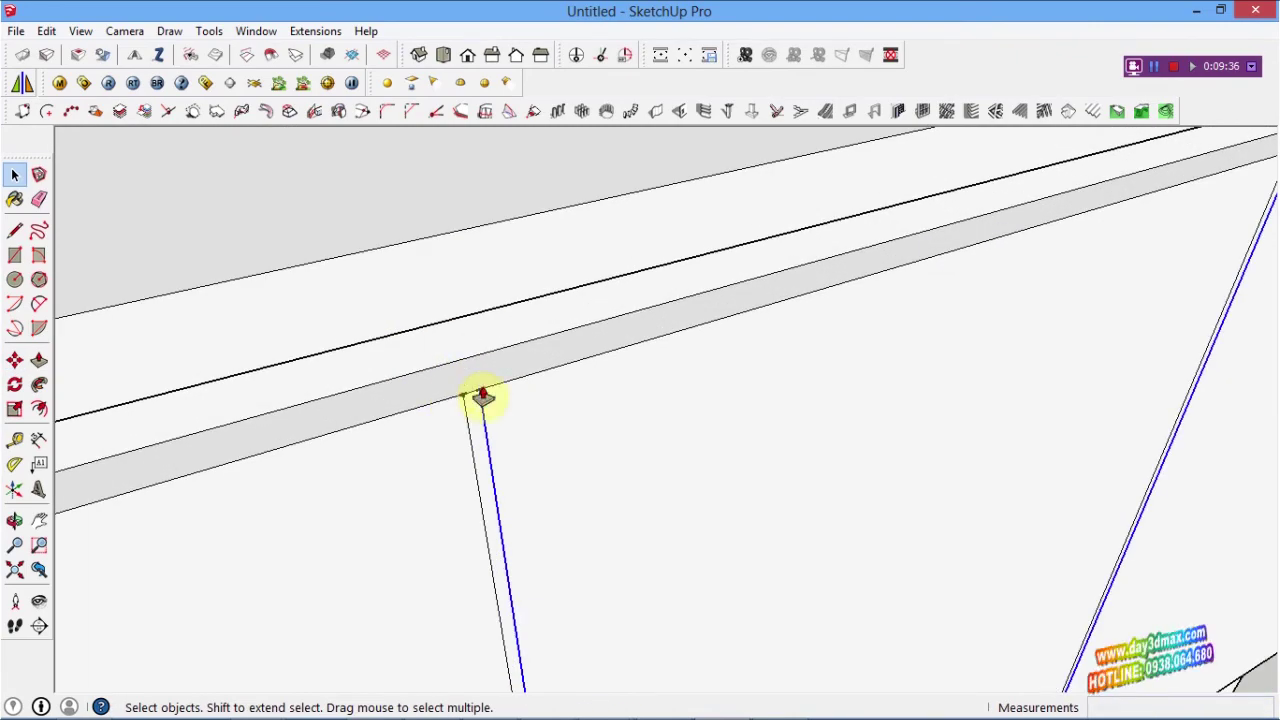
{"action": "scroll", "coordinate": [465, 410], "scroll_direction": "up", "scroll_amount": 1}
{"action": "key", "text": "p"}
{"action": "scroll", "coordinate": [465, 410], "scroll_direction": "up", "scroll_amount": 1}
{"action": "left_click", "coordinate": [467, 415]}
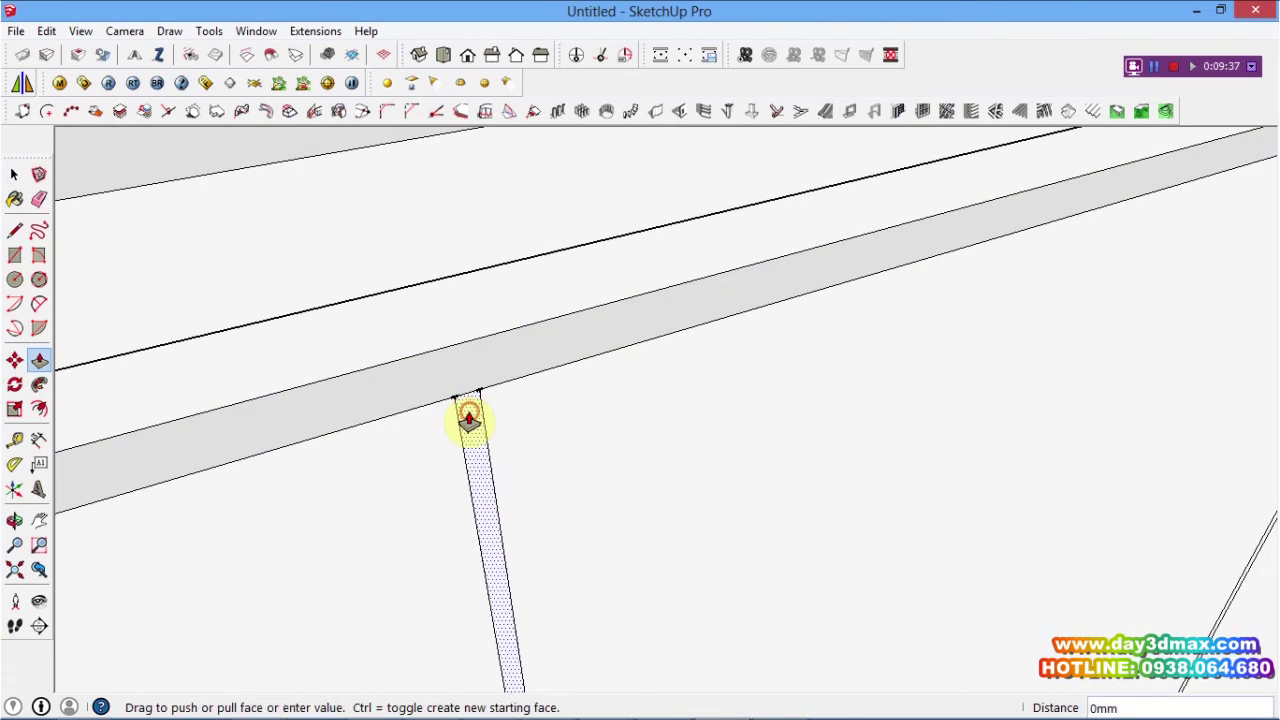
{"action": "left_click", "coordinate": [428, 365]}
Orbit across the other dividers and settle on a near-front view of the cabinet.
{"action": "mouse_move", "coordinate": [414, 363]}
{"action": "middle_mouse_down"}
{"action": "mouse_move", "coordinate": [914, 286]}
{"action": "mouse_move", "coordinate": [1071, 206]}
{"action": "mouse_move", "coordinate": [1083, 226]}
{"action": "middle_mouse_up"}
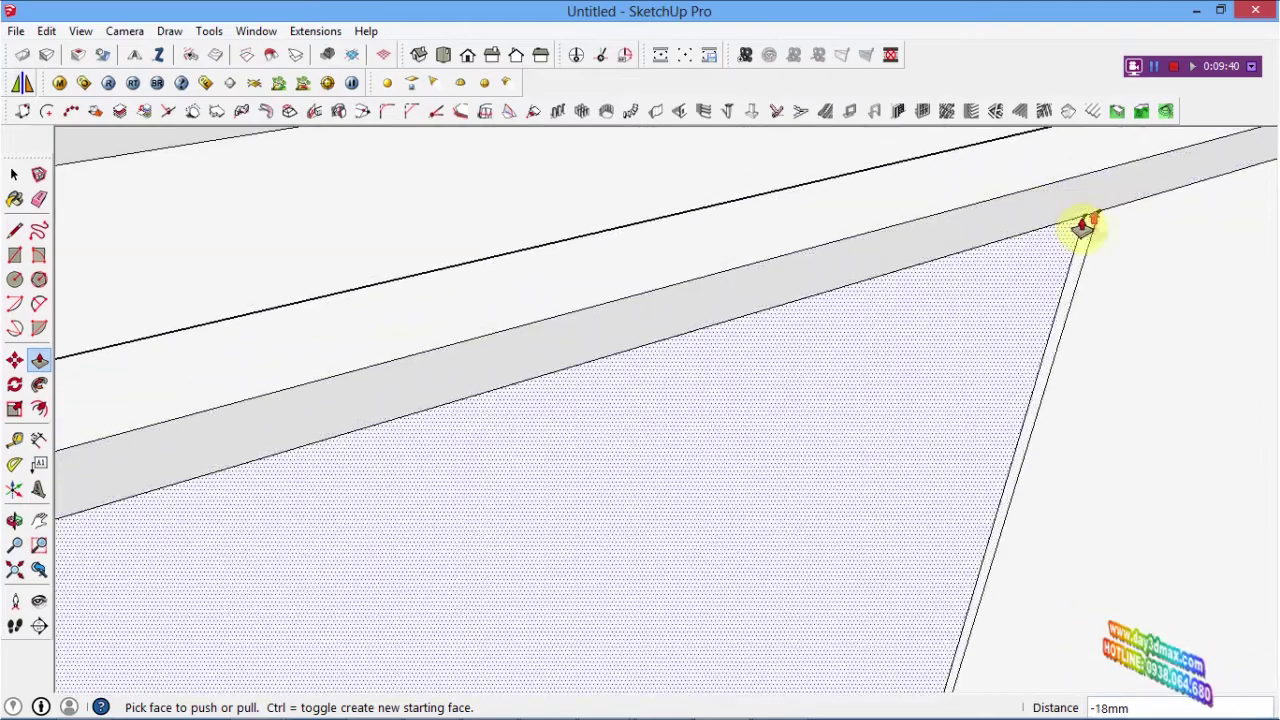
{"action": "scroll", "coordinate": [1092, 232], "scroll_direction": "down", "scroll_amount": 3}
{"action": "mouse_move", "coordinate": [909, 257]}
{"action": "middle_mouse_down"}
{"action": "mouse_move", "coordinate": [500, 363]}
{"action": "mouse_move", "coordinate": [516, 352]}
{"action": "middle_mouse_up"}
{"action": "scroll", "coordinate": [137, 491], "scroll_direction": "up", "scroll_amount": 3}
{"action": "scroll", "coordinate": [191, 466], "scroll_direction": "up", "scroll_amount": 2}
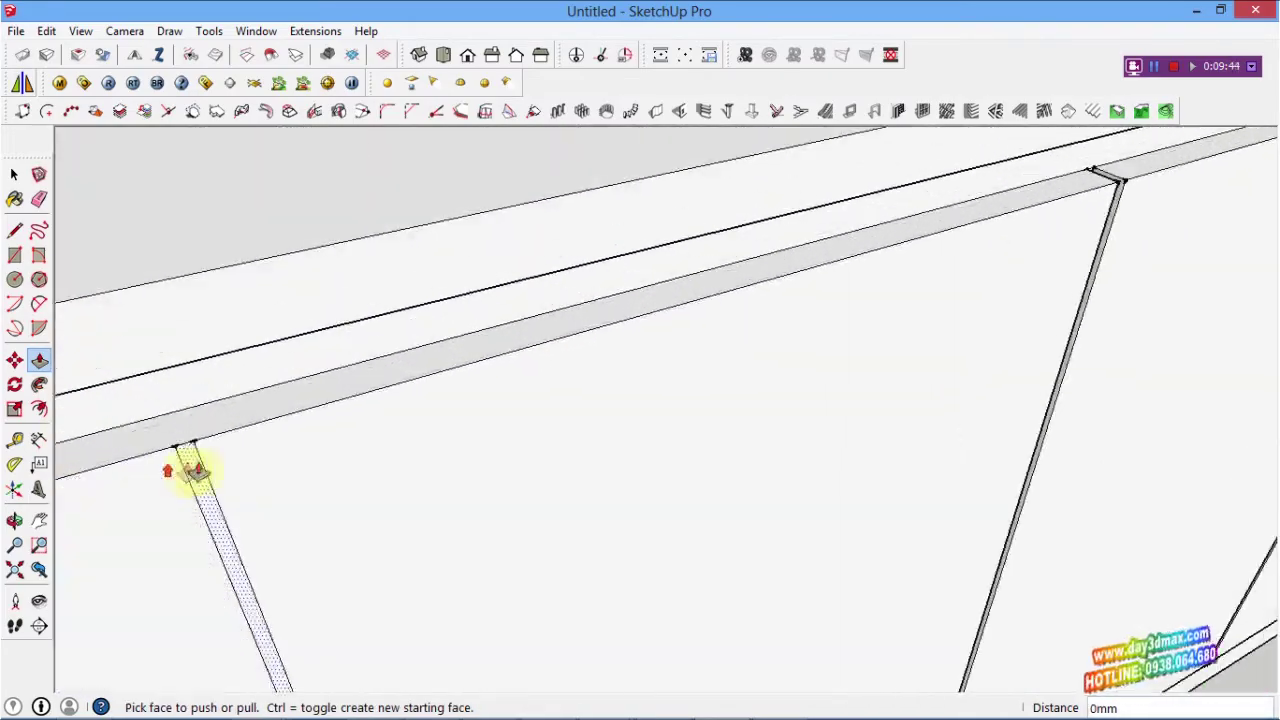
{"action": "scroll", "coordinate": [449, 366], "scroll_direction": "down", "scroll_amount": 3}
{"action": "scroll", "coordinate": [491, 349], "scroll_direction": "down", "scroll_amount": 2}
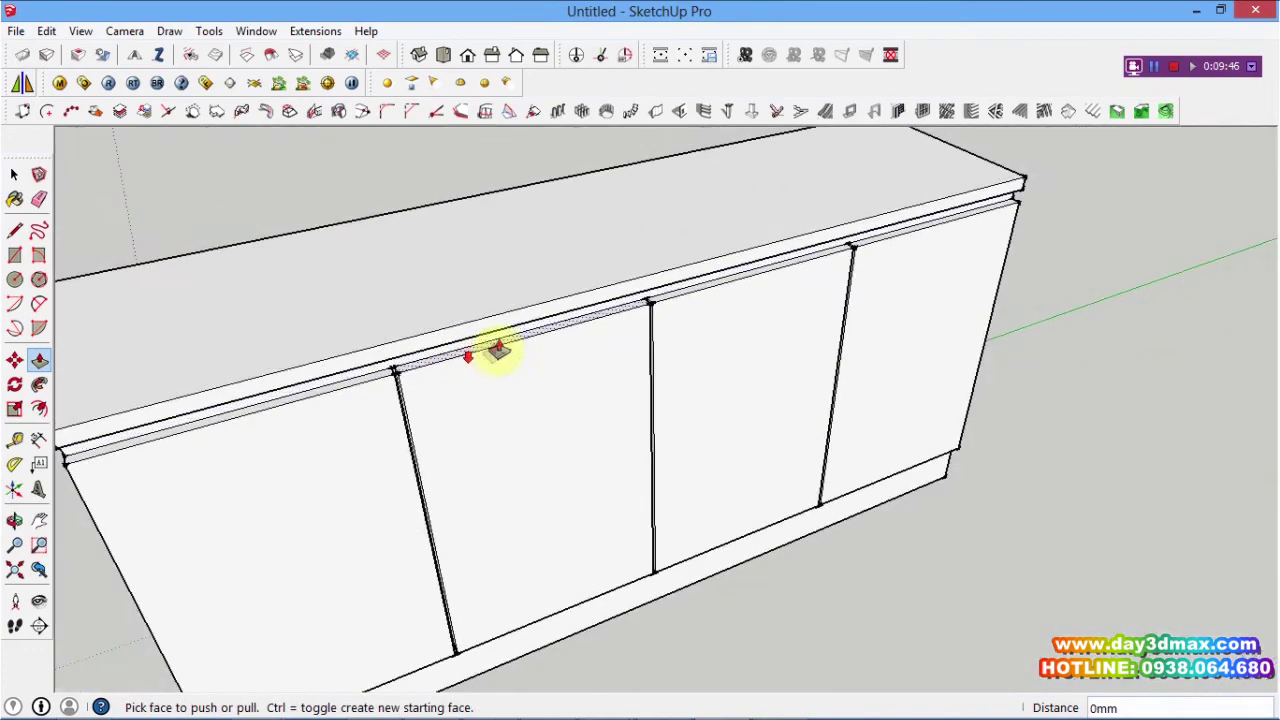
{"action": "scroll", "coordinate": [600, 363], "scroll_direction": "down", "scroll_amount": 2}
{"action": "key", "text": "space"}
{"action": "mouse_move", "coordinate": [800, 462]}
{"action": "middle_mouse_down"}
{"action": "mouse_move", "coordinate": [749, 443]}
{"action": "mouse_move", "coordinate": [771, 229]}
{"action": "mouse_move", "coordinate": [837, 403]}
{"action": "mouse_move", "coordinate": [569, 330]}
{"action": "mouse_move", "coordinate": [746, 337]}
{"action": "mouse_move", "coordinate": [749, 352]}
{"action": "middle_mouse_up"}
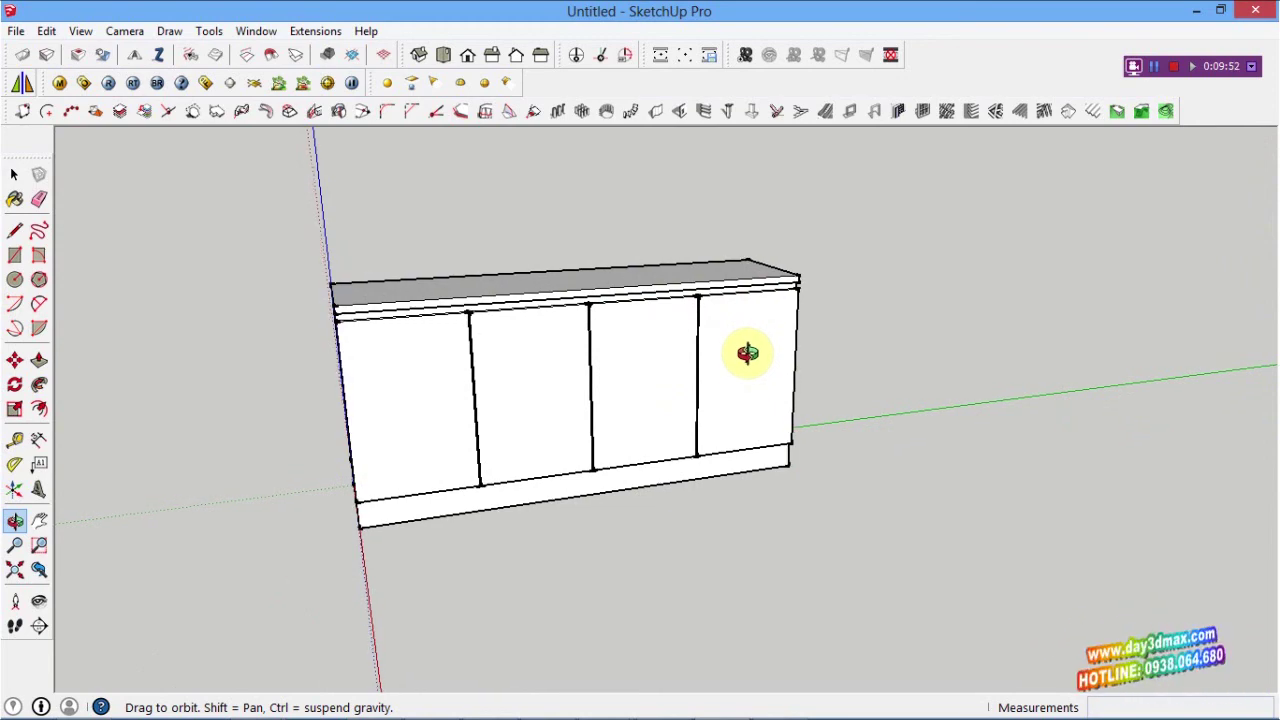
{"action": "mouse_move", "coordinate": [748, 353]}
{"action": "middle_mouse_down"}
{"action": "mouse_move", "coordinate": [894, 400]}
{"action": "mouse_move", "coordinate": [823, 306]}
{"action": "mouse_move", "coordinate": [803, 409]}
{"action": "mouse_move", "coordinate": [896, 430]}
{"action": "middle_mouse_up"}
{"action": "mouse_move", "coordinate": [896, 430]}
{"action": "left_mouse_down"}
{"action": "mouse_move", "coordinate": [889, 371]}
{"action": "mouse_move", "coordinate": [754, 374]}
{"action": "mouse_move", "coordinate": [603, 346]}
{"action": "mouse_move", "coordinate": [902, 442]}
{"action": "mouse_move", "coordinate": [815, 406]}
{"action": "left_mouse_up"}
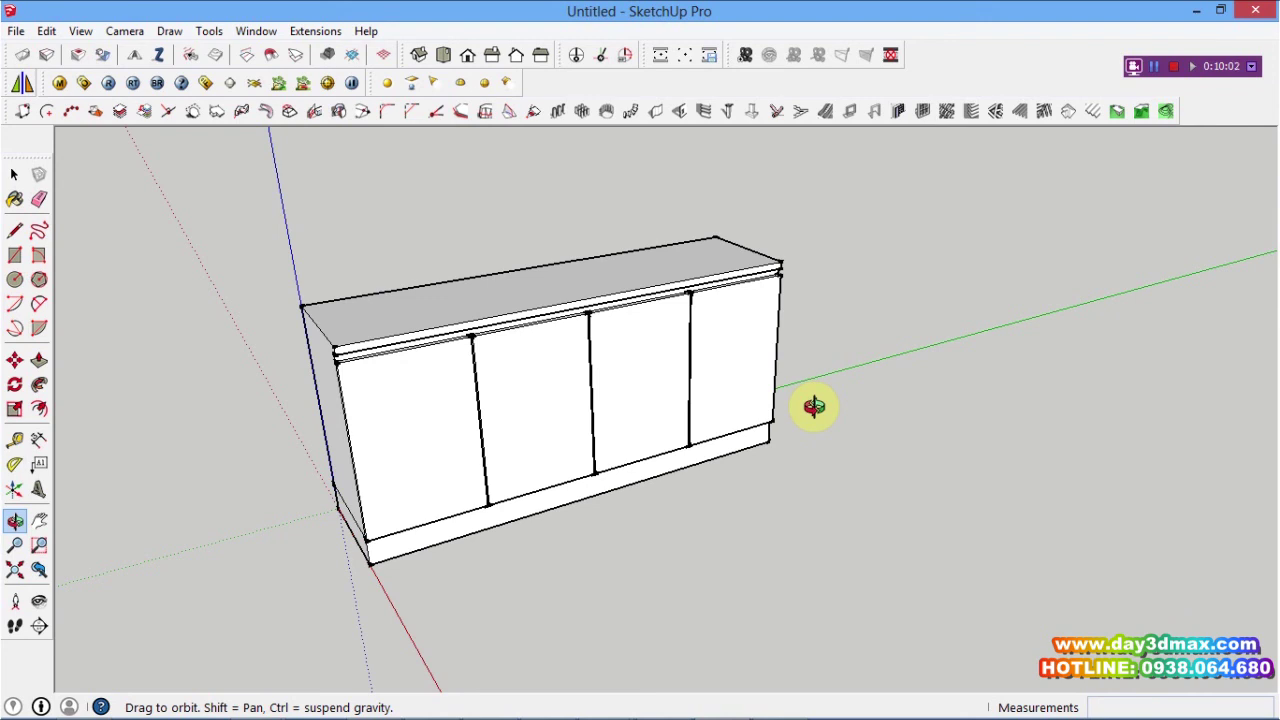
{"action": "left_click_drag", "start_coordinate": [814, 406], "coordinate": [826, 406]}
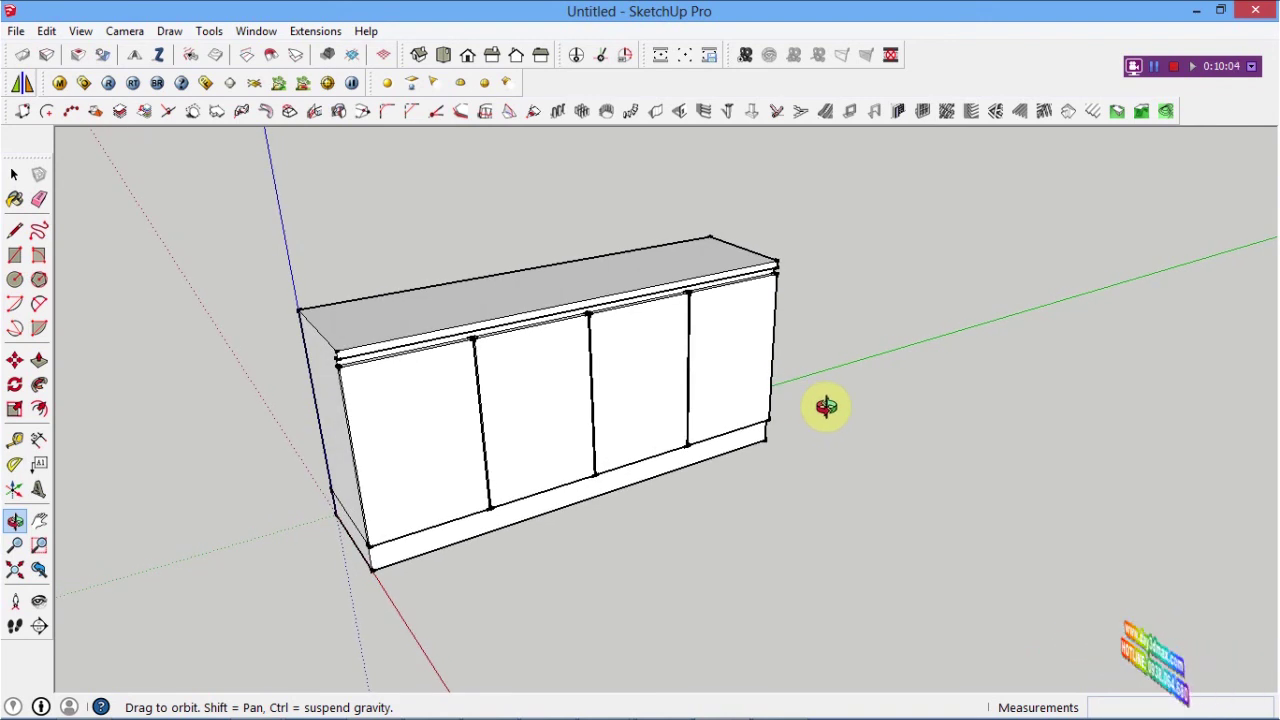